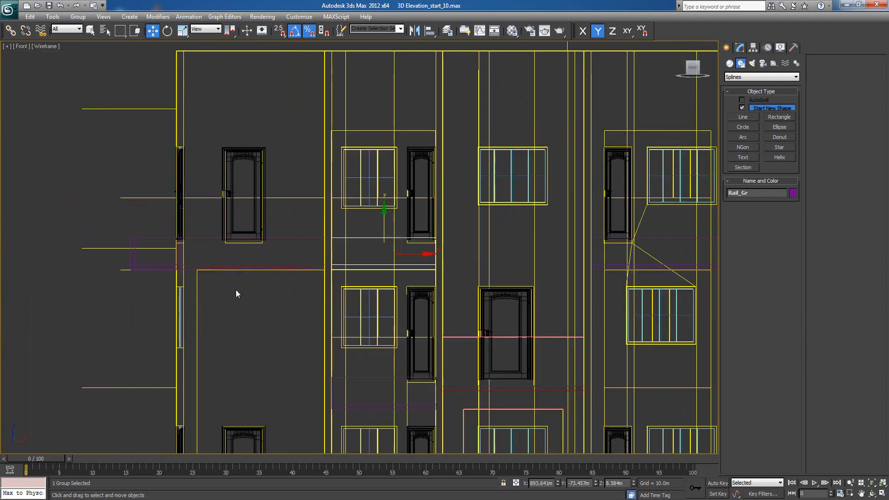
Step: Draw a rectangle about 0.85 m by 3.05 m on top of the left balcony's parapet in the Front view
middle_click_drag(237, 293, 274, 315)
scroll(327, 336, "up", 5)
middle_click_drag(329, 336, 349, 353)
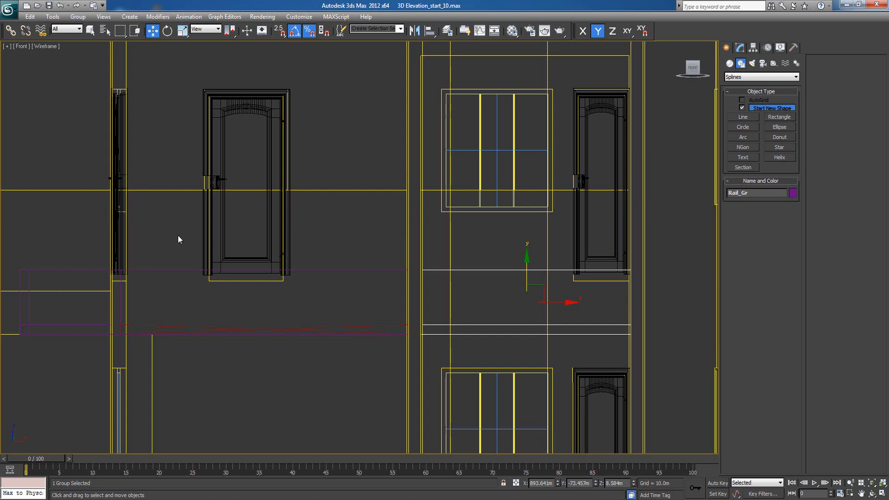
left_click(344, 271)
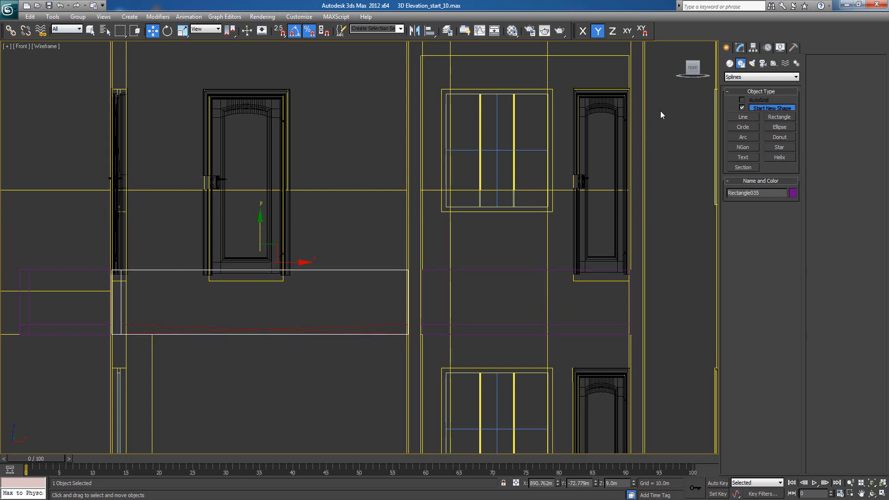
left_click(779, 117)
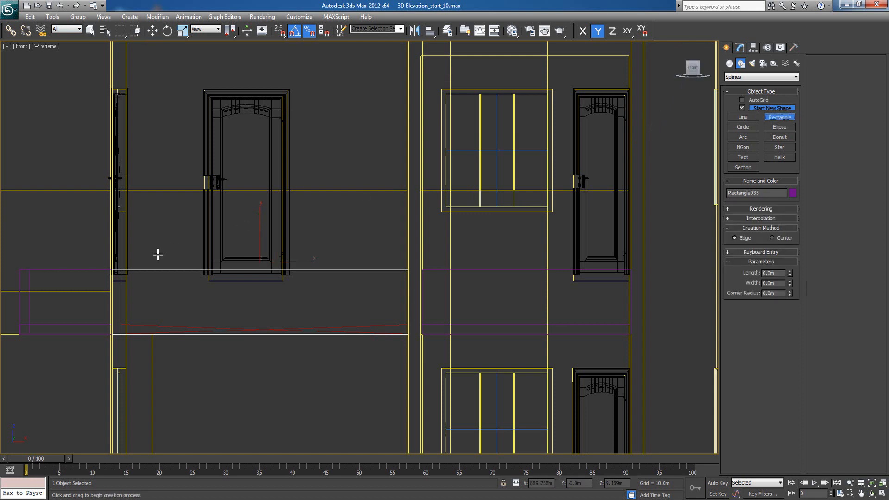
scroll(180, 262, "up", 2)
scroll(181, 262, "down", 2)
mouse_move(249, 261)
middle_mouse_down()
mouse_move(319, 260)
mouse_move(288, 261)
middle_mouse_up()
scroll(289, 261, "up", 2)
middle_click_drag(289, 260, 272, 260)
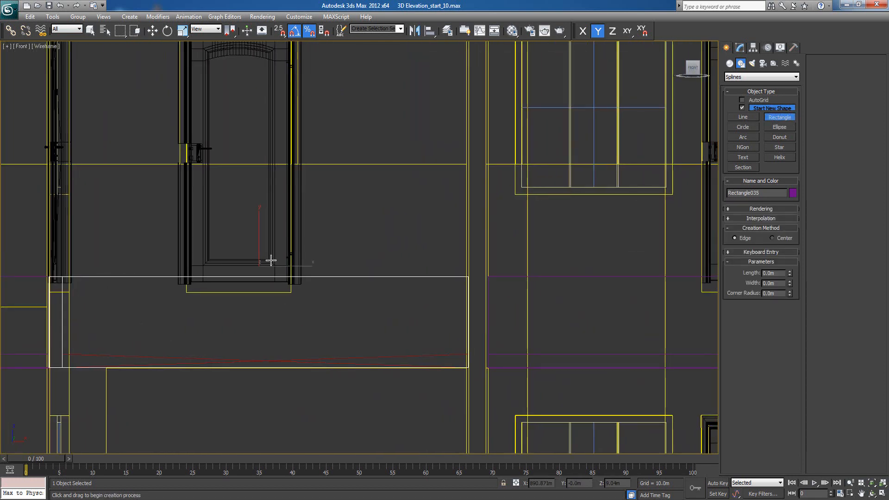
key("s")
left_click_drag(69, 163, 467, 277)
key("w")
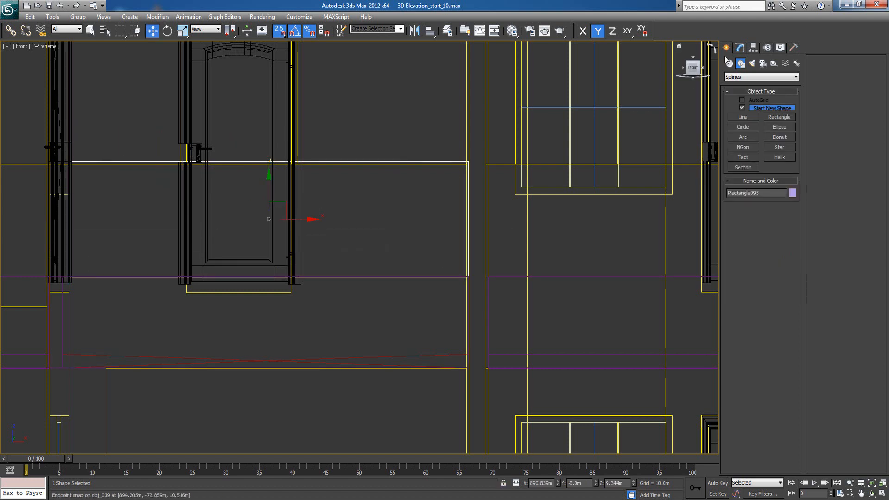
Step: Convert the rectangle to an editable spline and extrude it 0.05 m
left_click(740, 47)
right_click(370, 218)
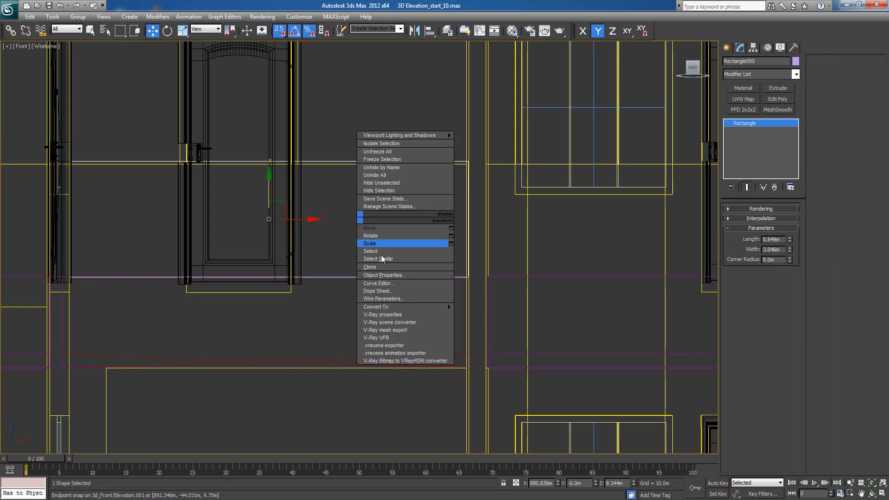
mouse_move(393, 307)
left_click(468, 307)
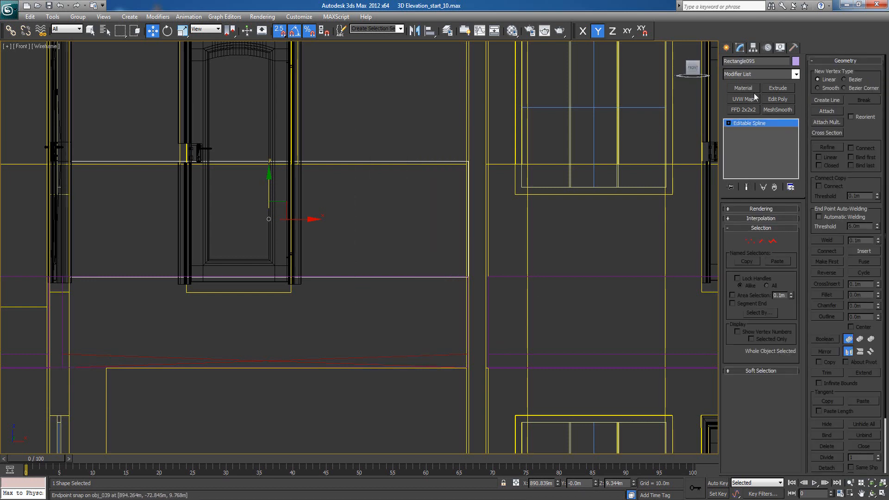
left_click(778, 88)
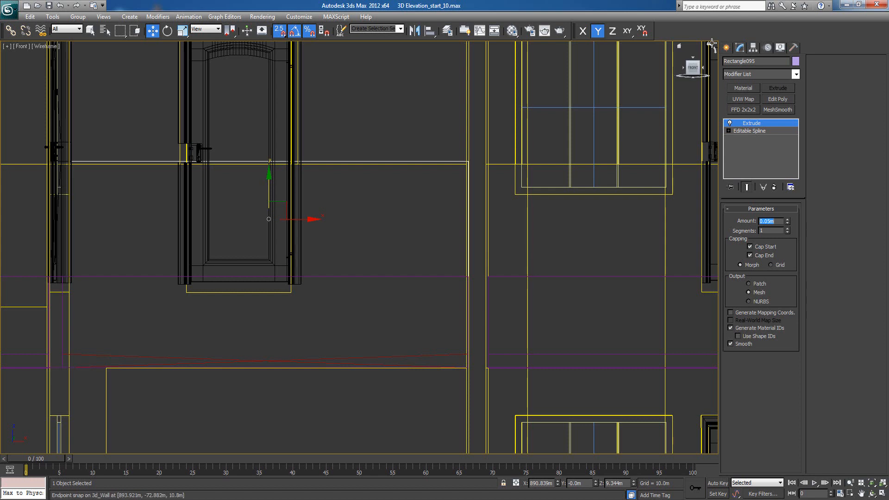
left_click(726, 47)
right_click(380, 215)
left_click(393, 224)
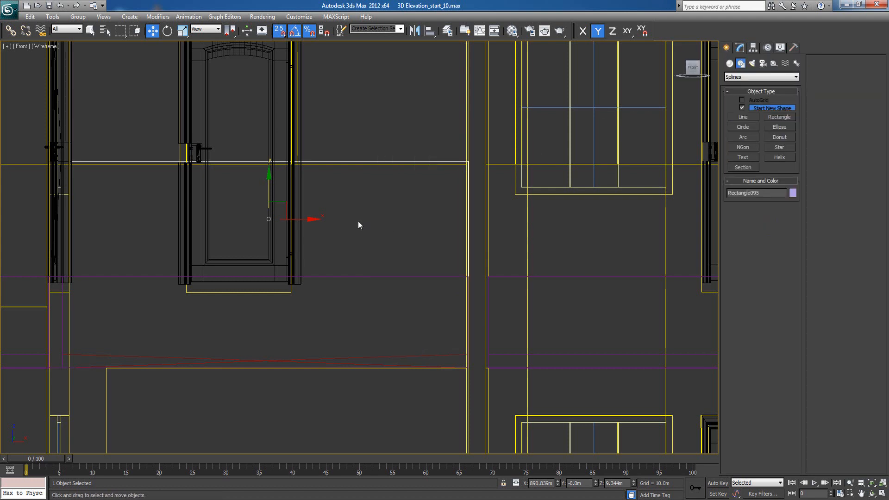
Step: In the Top view, move the extruded panel along Y onto the balcony's front parapet
key("t")
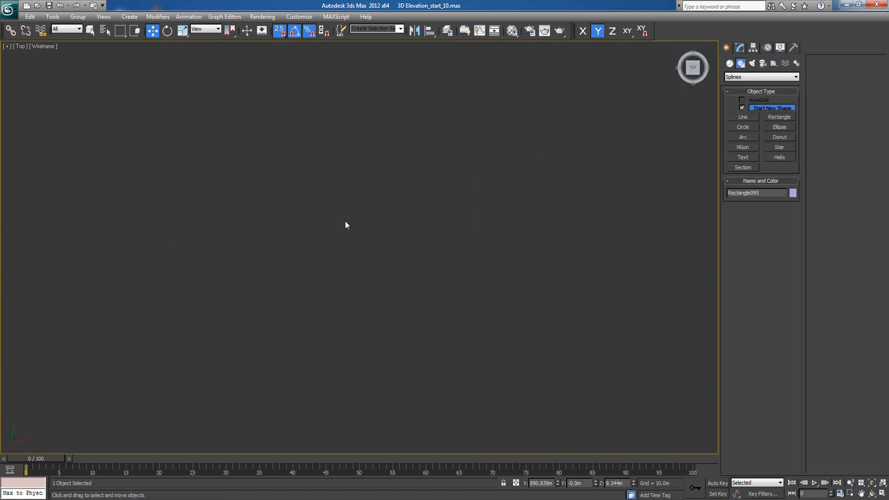
scroll(360, 229, "down", 6)
scroll(372, 278, "down", 5)
middle_click_drag(371, 294, 400, 199)
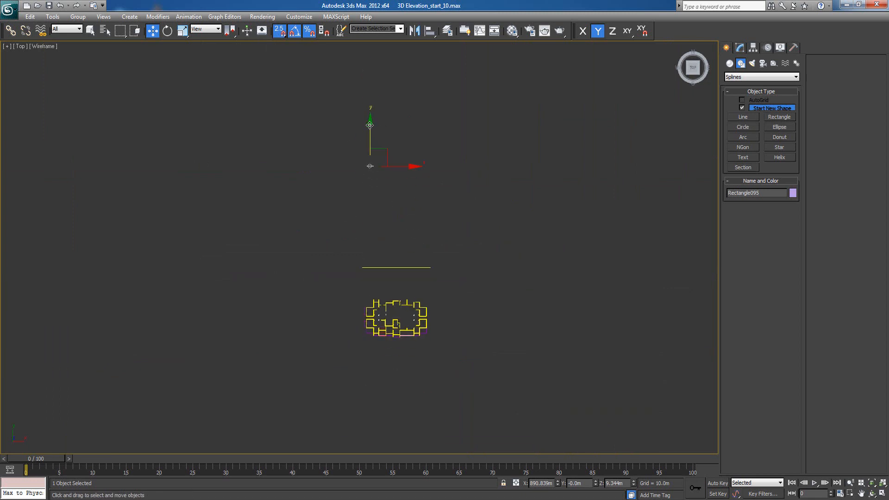
key("s")
left_click_drag(369, 125, 373, 292)
scroll(370, 334, "up", 8)
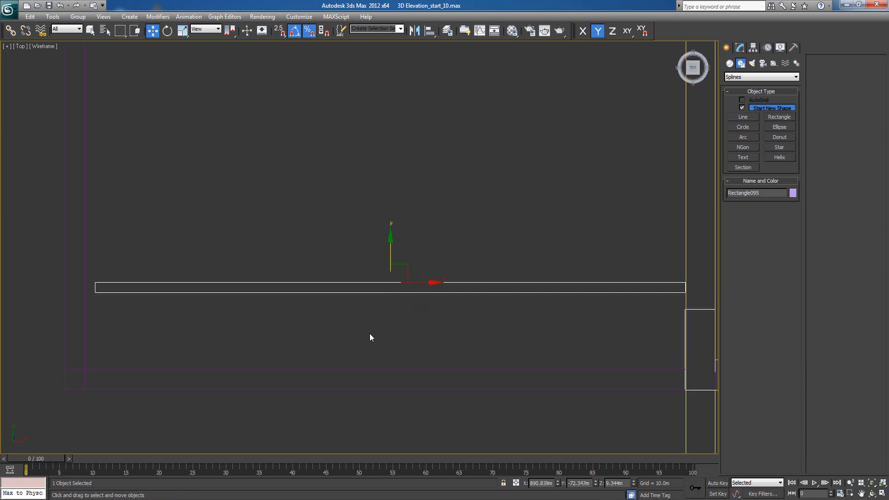
left_click_drag(390, 250, 396, 332)
Step: Move the extruded panel aside along X so it stands clear of the balcony
scroll(280, 270, "down", 4)
middle_click_drag(280, 269, 272, 272)
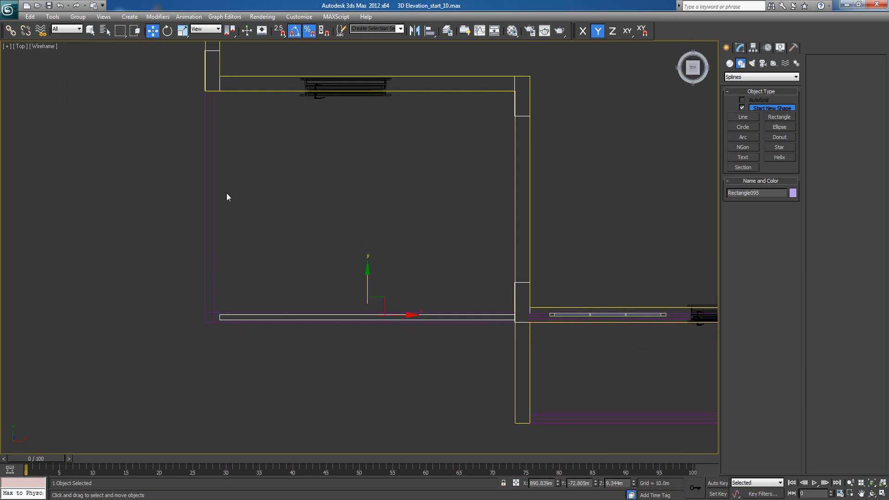
scroll(377, 353, "down", 3)
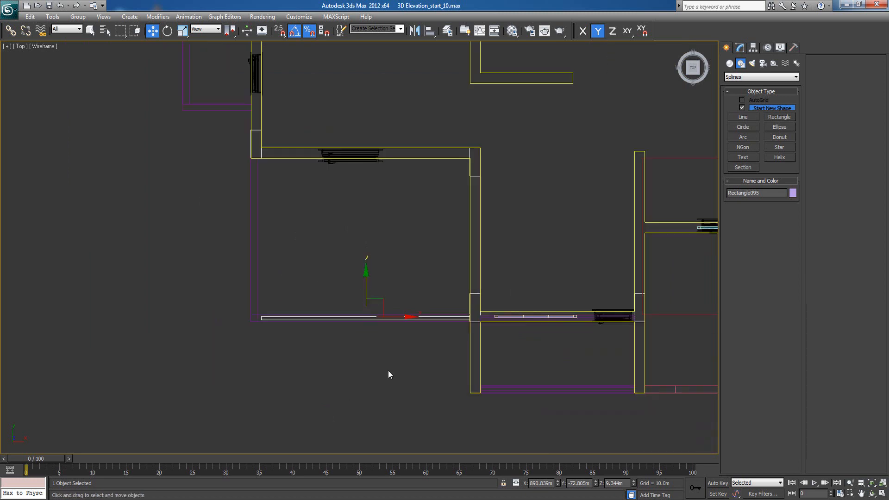
left_click_drag(401, 301, 119, 308)
middle_click_drag(207, 340, 227, 344)
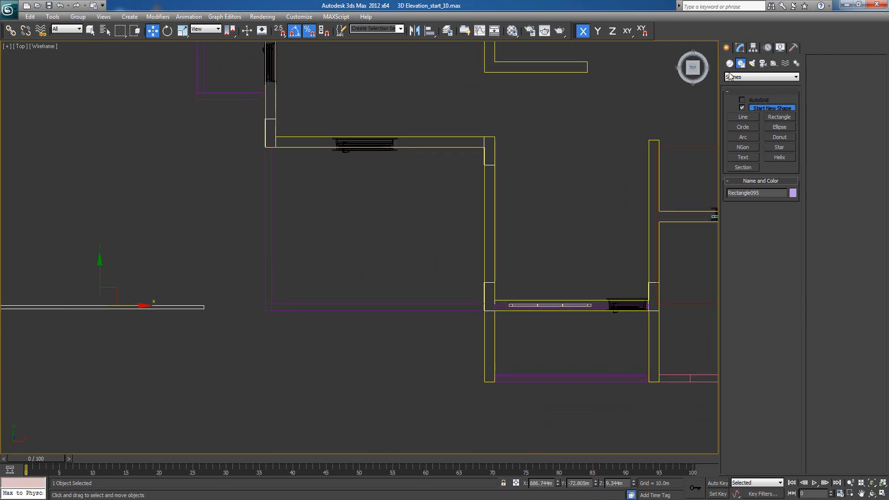
Step: Draw an open L-shaped line along the middle of the balcony's side and front parapets, ending at the wall
left_click(742, 117)
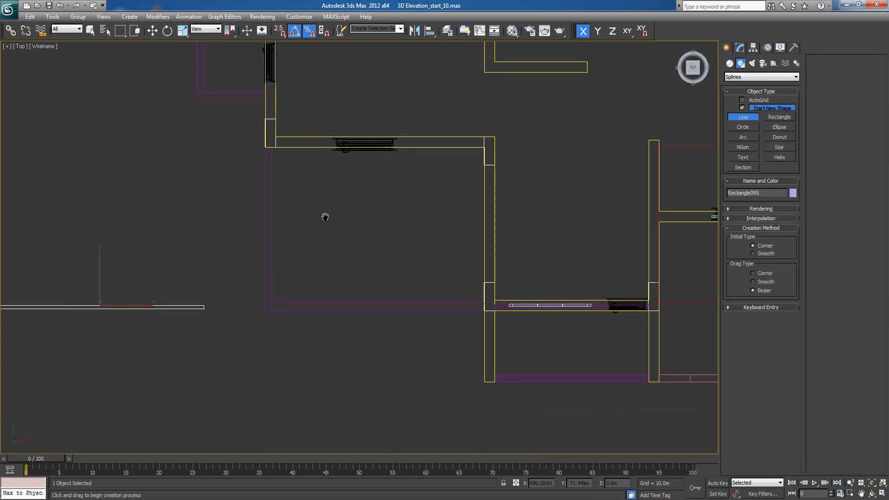
middle_click_drag(325, 216, 322, 225)
scroll(265, 151, "up", 2)
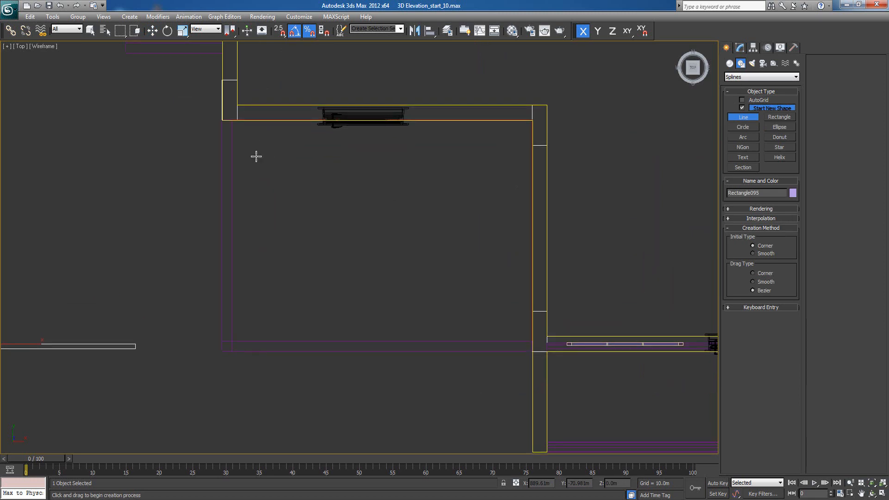
left_click(225, 122)
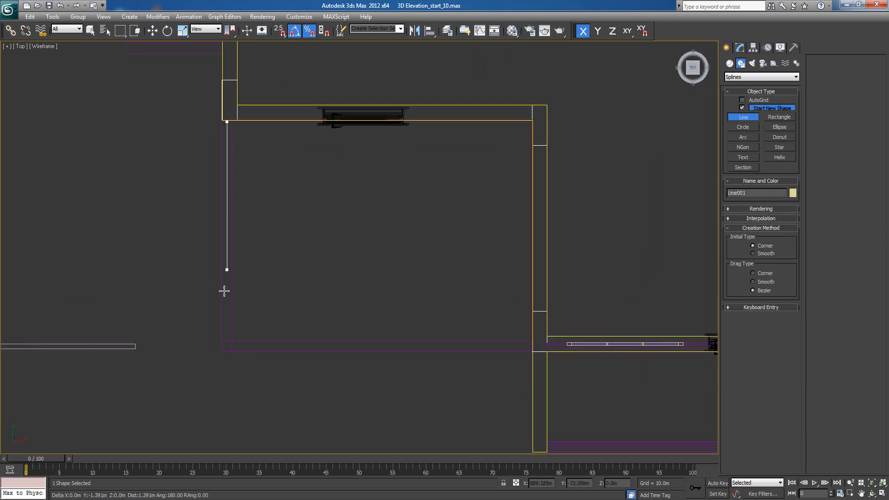
left_click(227, 345)
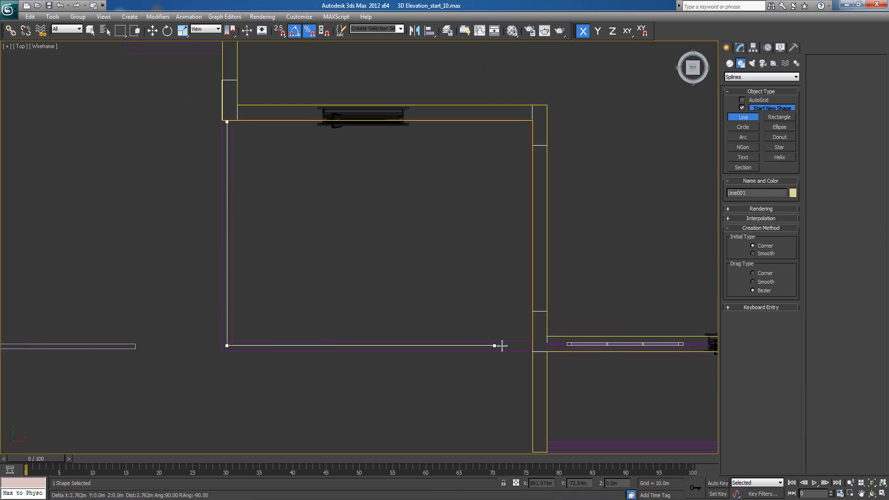
left_click(532, 347)
right_click(518, 357)
Step: Apply a Sweep modifier to the L-shaped balcony line
left_click(740, 49)
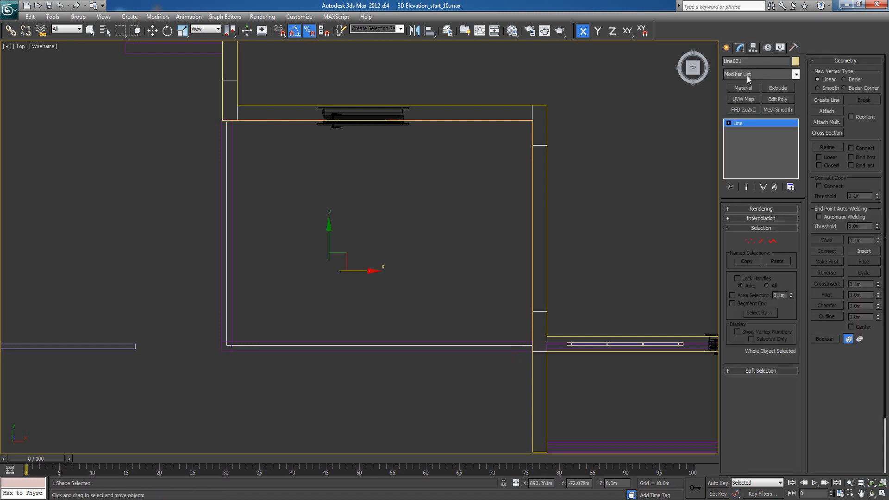
left_click(748, 75)
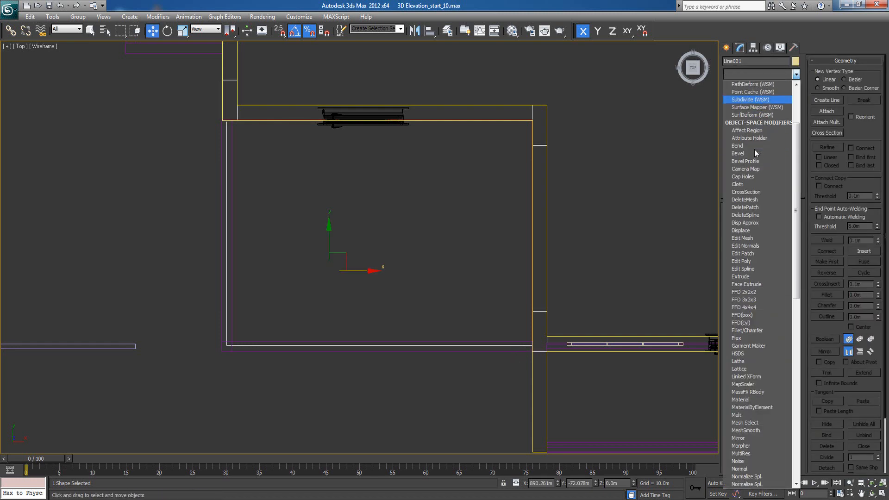
key("s")
key("s")
key("s")
key("s")
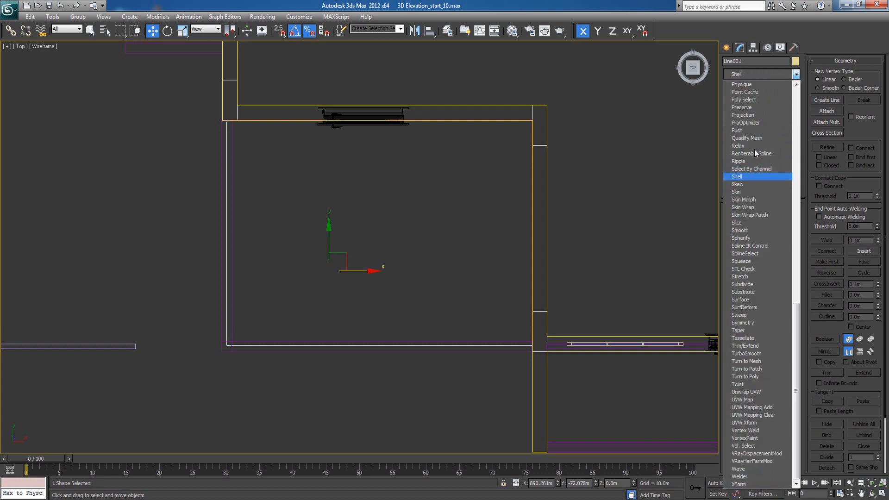
key("s")
key("s")
key("s")
key("s")
key("s")
key("s")
key("s")
key("s")
key("s")
key("s")
key("s")
key("s")
key("s")
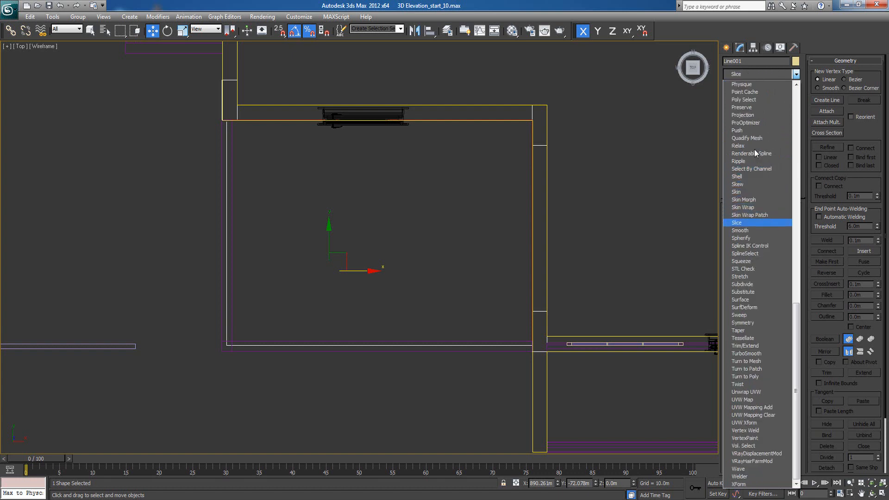
key("s")
key("s")
key("s")
key("s")
key("s")
key("s")
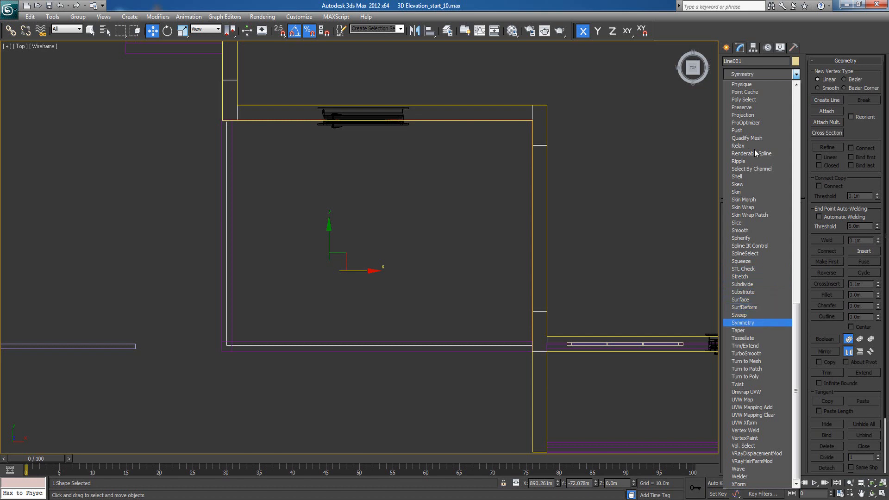
left_click(743, 315)
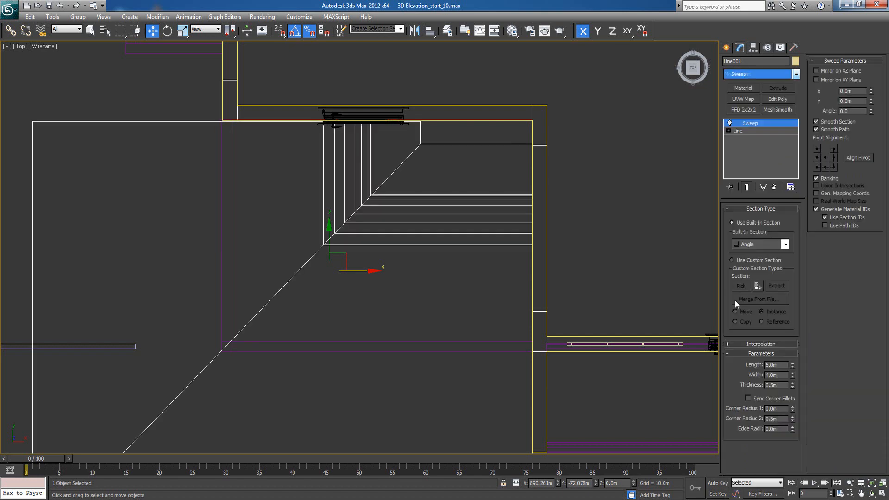
Step: Use the built-in Bar section for the sweep, with a length of 1.08 m and a width of 0.05 m
left_click(785, 245)
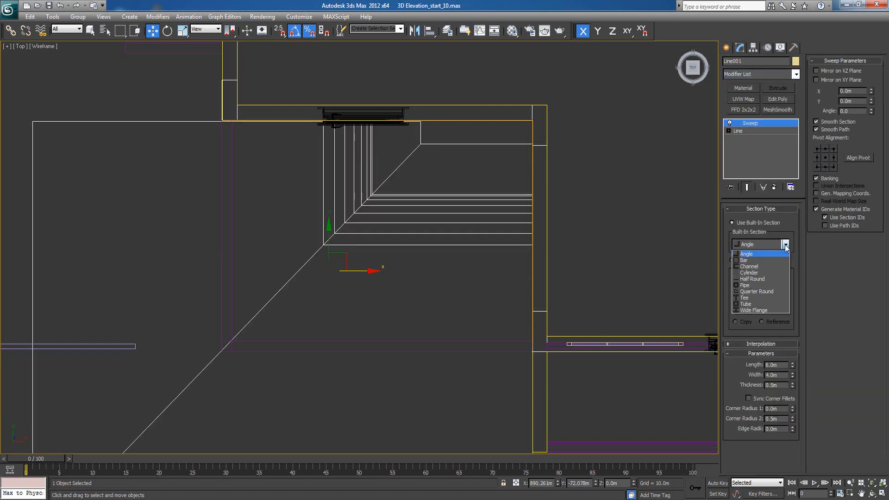
left_click(745, 261)
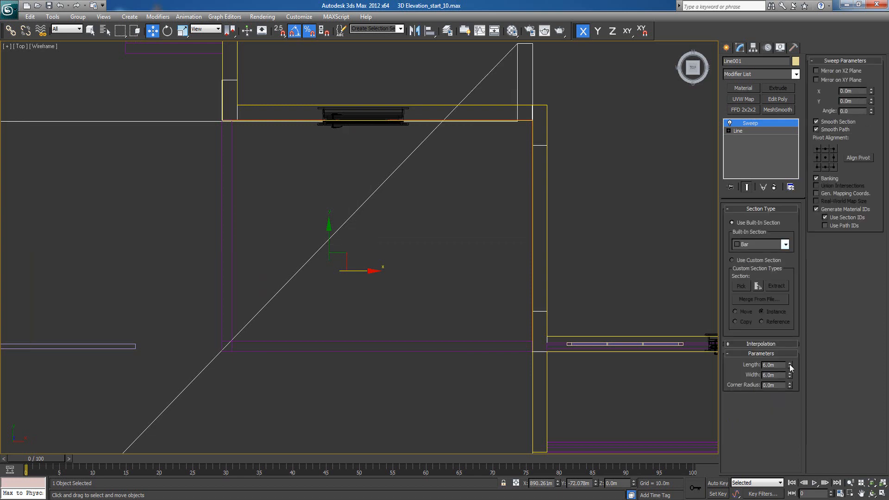
left_click_drag(790, 364, 791, 417)
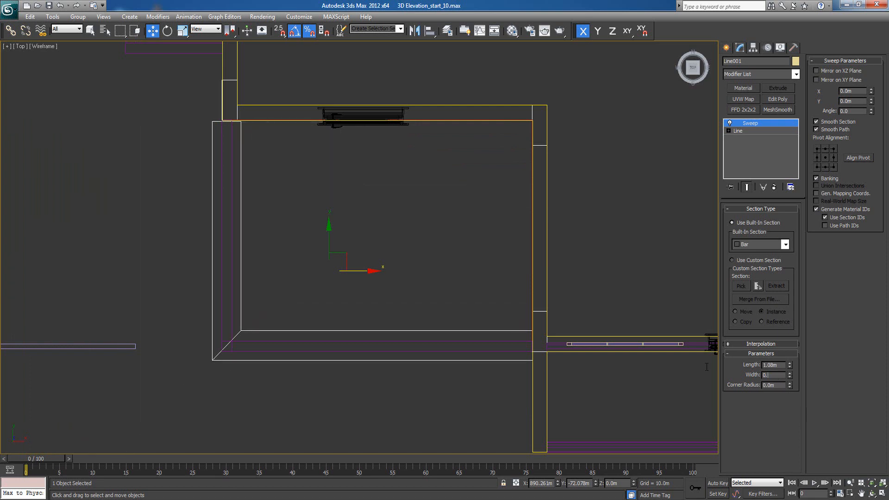
key("Return")
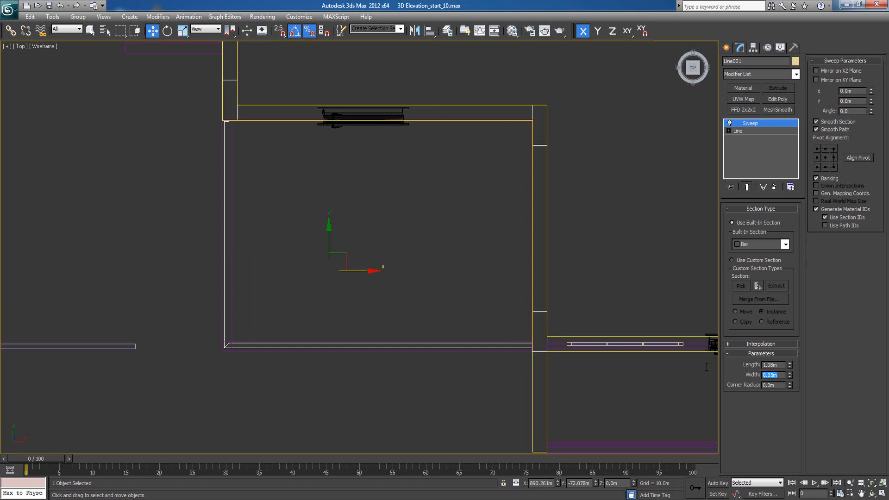
mouse_move(789, 366)
left_mouse_down()
mouse_move(789, 347)
mouse_move(790, 359)
left_mouse_up()
Step: In the Front view, raise the swept railing from ground level to the upper balcony's parapet
key("p")
key("z")
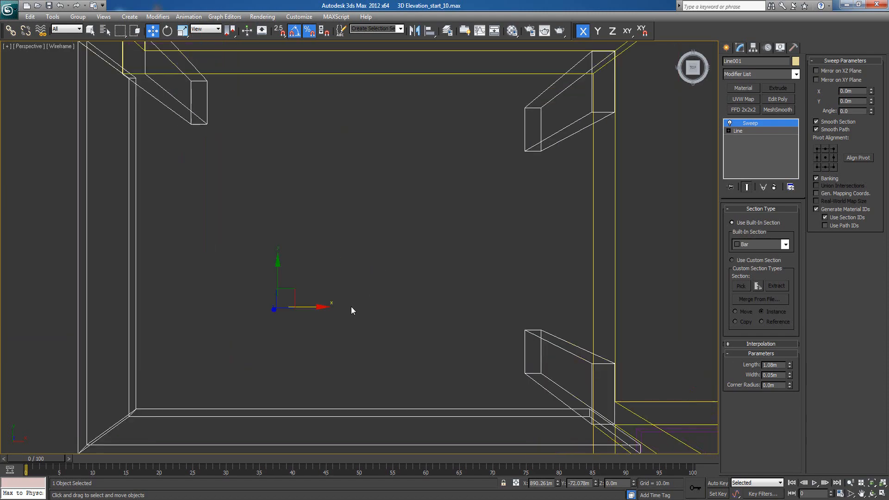
scroll(351, 307, "down", 5)
middle_click_drag(358, 310, 367, 327, "alt")
key("f")
key("z")
scroll(348, 253, "down", 3)
left_click_drag(373, 264, 384, 106)
middle_click_drag(385, 106, 386, 238)
left_click_drag(374, 237, 364, 77)
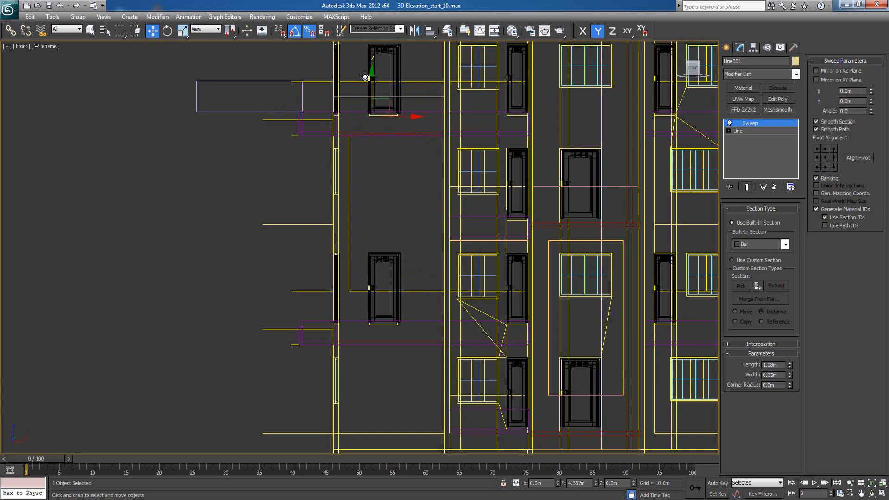
scroll(371, 143, "up", 3)
middle_click_drag(357, 173, 324, 366)
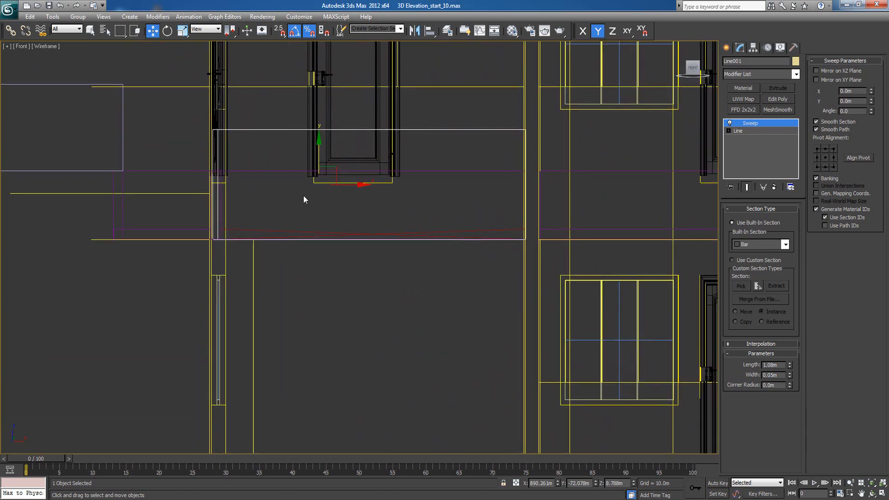
Step: Lift the swept railing so it stands above the parapet and reduce its section length to 0.821 m
left_click_drag(317, 154, 322, 85)
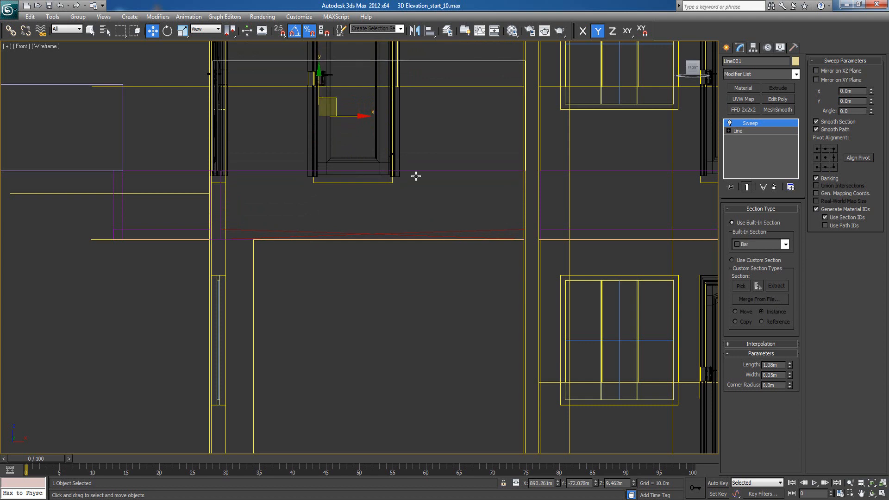
middle_click_drag(445, 223, 428, 250)
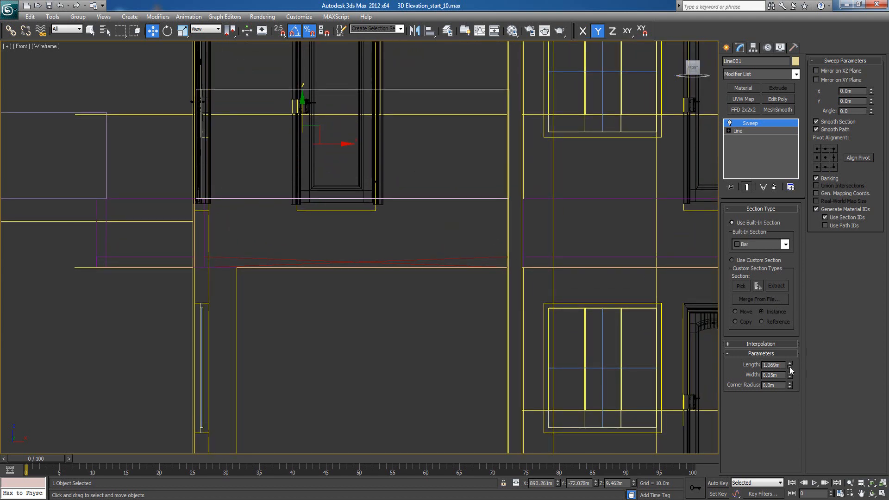
left_click_drag(790, 367, 790, 377)
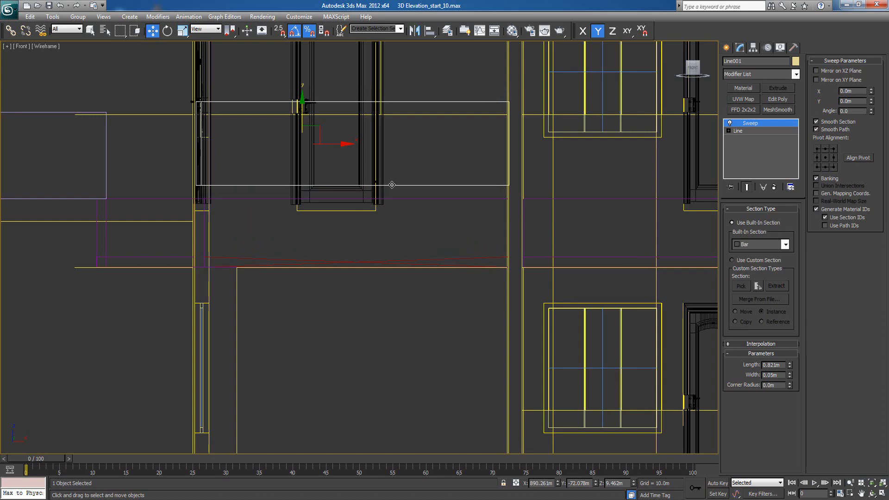
Step: Undo the last change to the sweep's section length and check the railing shaded in the Perspective view
key("ctrl+z")
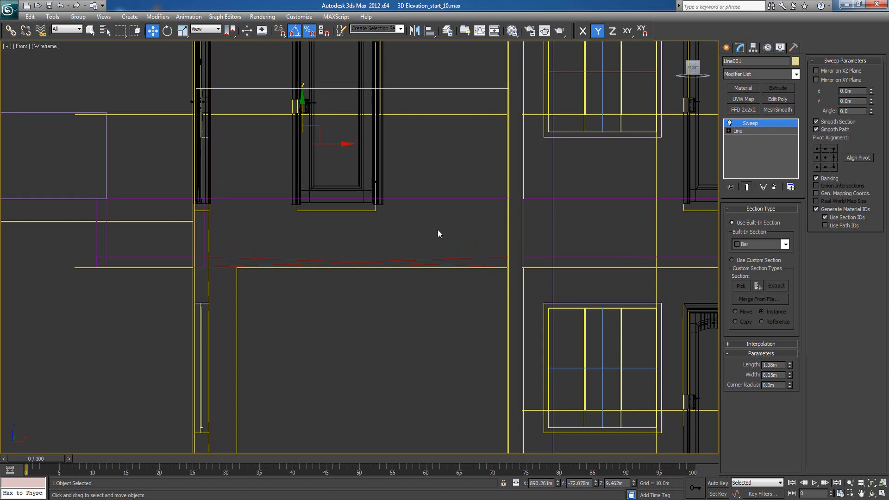
key("p")
middle_click_drag(389, 260, 408, 282, "alt")
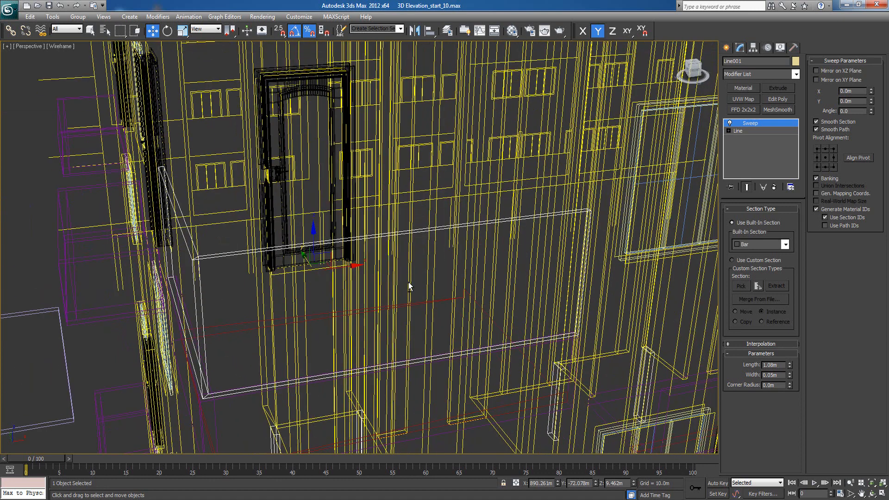
key("F3")
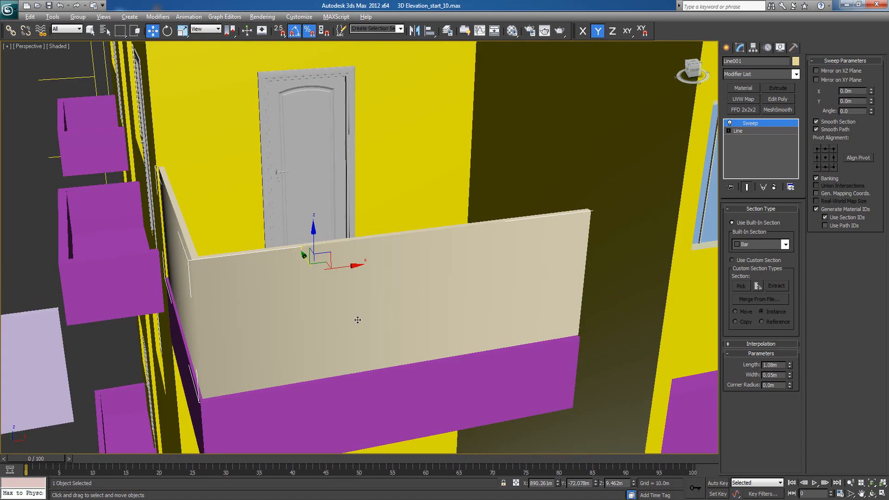
middle_click_drag(358, 320, 362, 320, "alt")
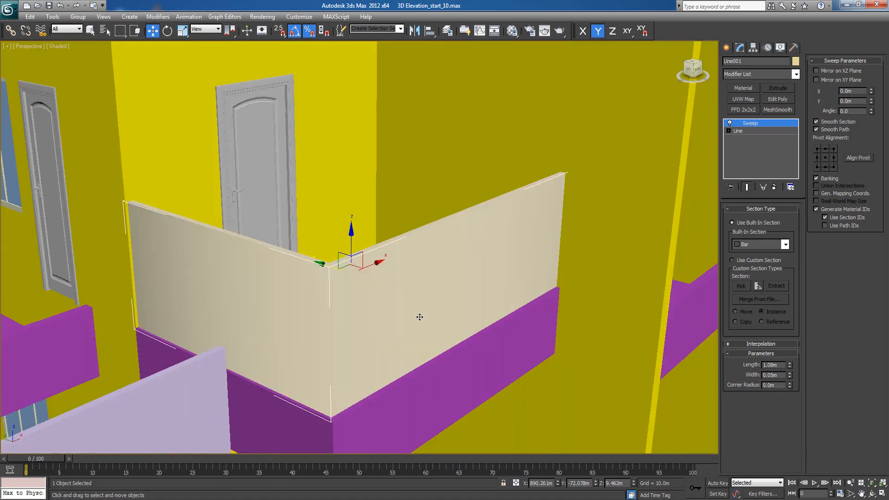
middle_click_drag(438, 310, 406, 285, "alt")
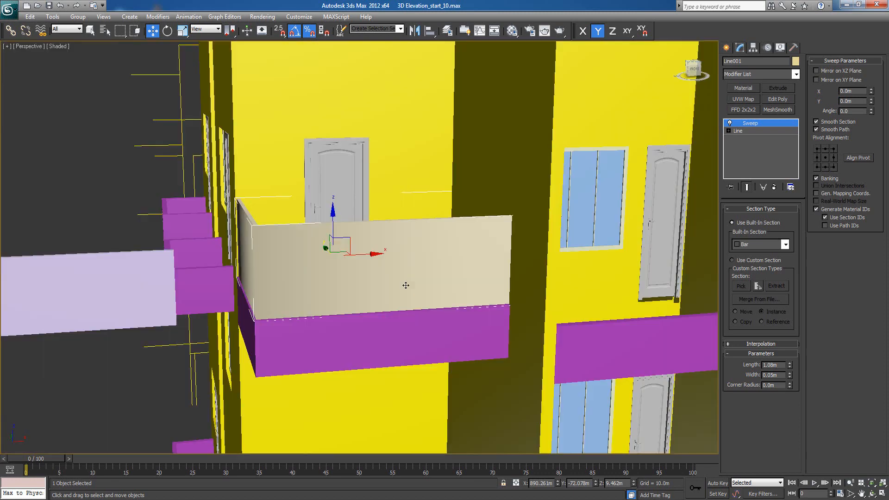
Step: Convert the swept balcony railing to an Editable Poly
right_click(444, 265)
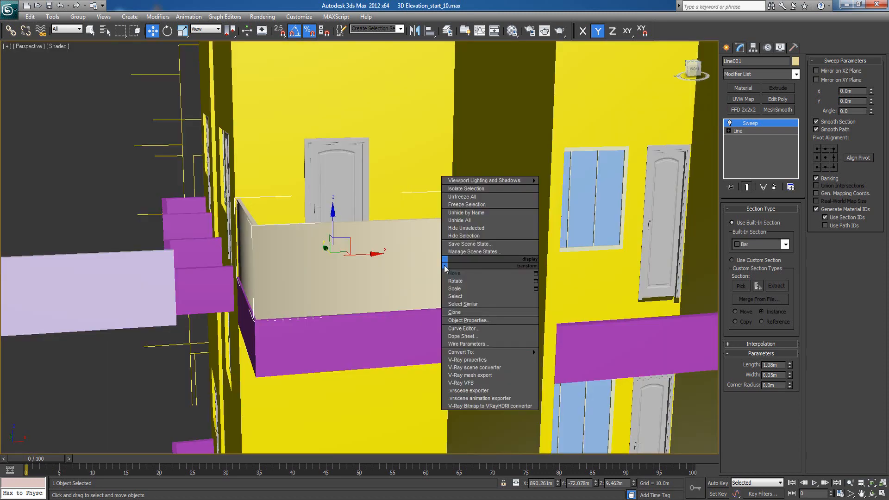
mouse_move(534, 357)
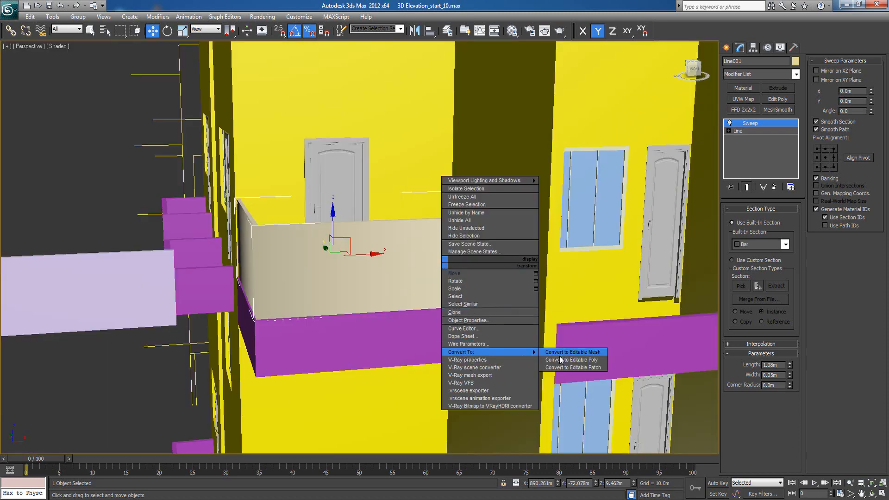
left_click(563, 360)
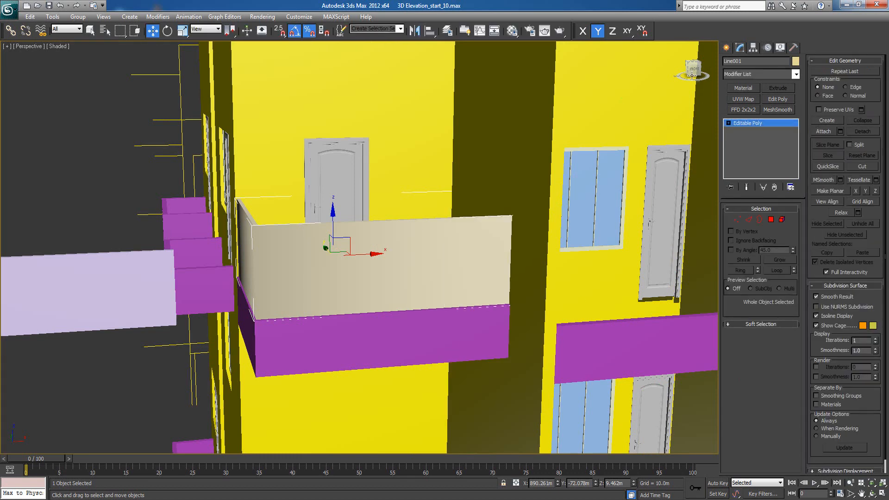
left_click(728, 50)
Step: In the Front view wireframe, lower the railing's six top vertices to a height of about 9.6 m
key("f")
key("z")
scroll(358, 218, "down", 2)
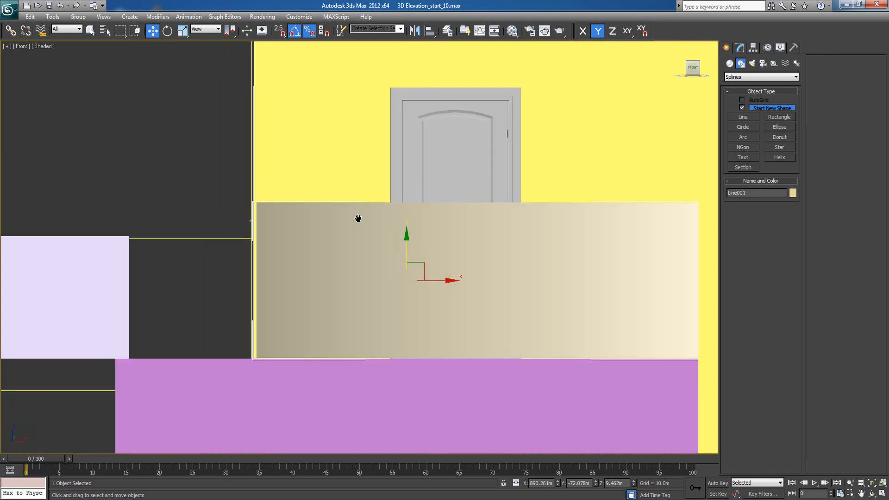
middle_click_drag(358, 218, 280, 219)
key("F3")
left_click(741, 48)
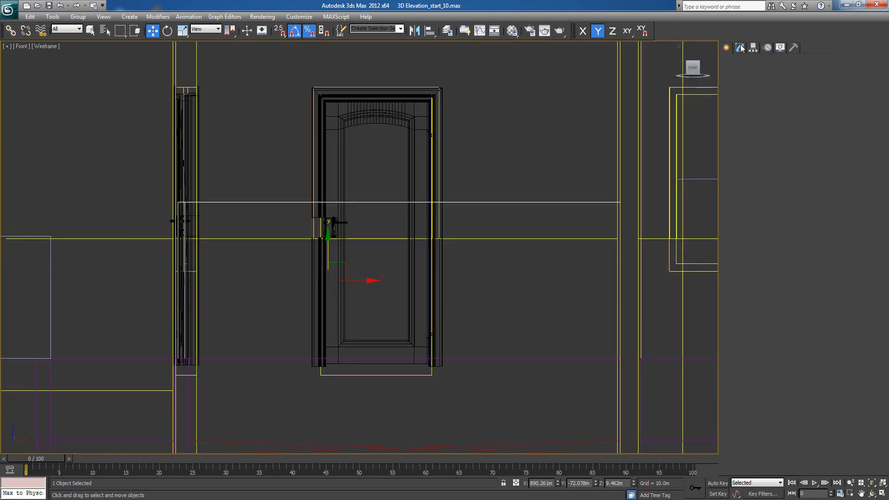
left_click(740, 222)
scroll(548, 244, "down", 4)
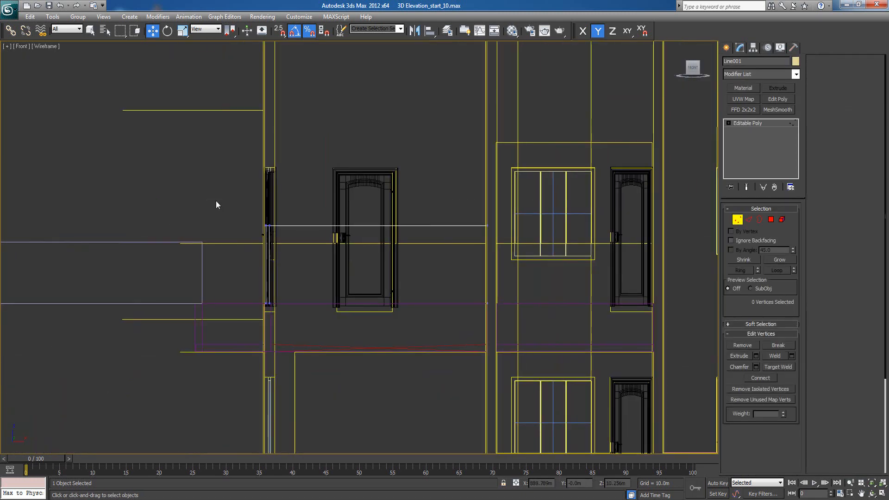
left_click_drag(213, 195, 504, 249)
scroll(308, 263, "up", 3)
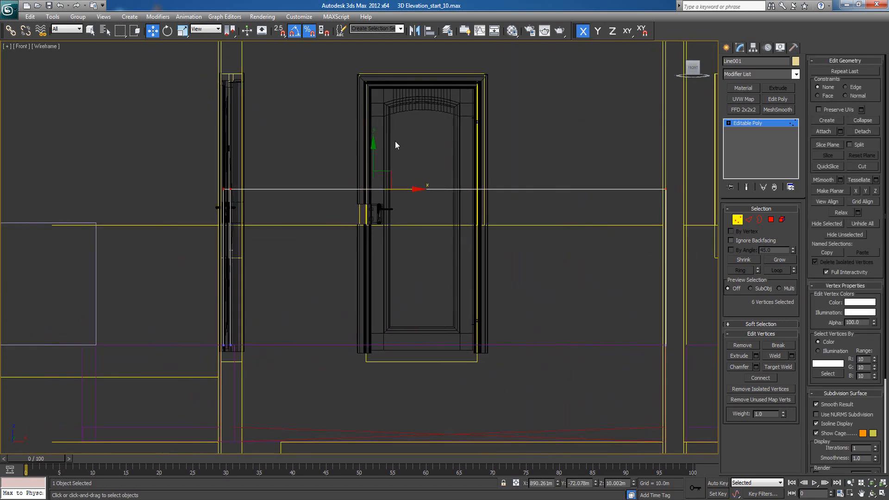
left_click_drag(372, 149, 384, 209)
scroll(387, 251, "up", 4)
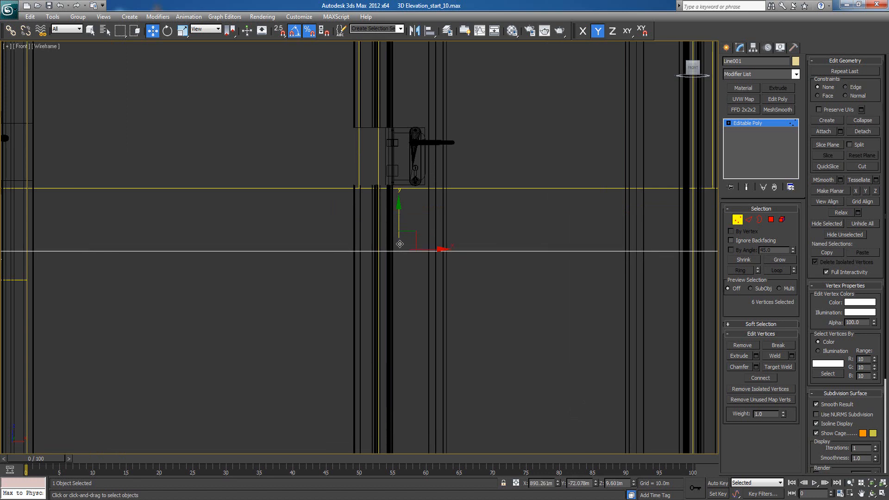
scroll(397, 259, "down", 4)
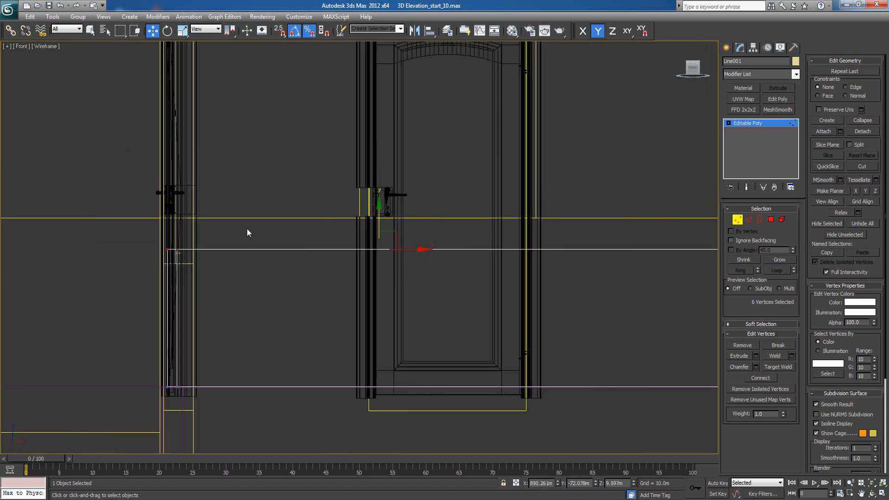
Step: Lower the railing's top vertices slightly more, to a height of about 9.58 m
middle_click_drag(600, 274, 457, 285)
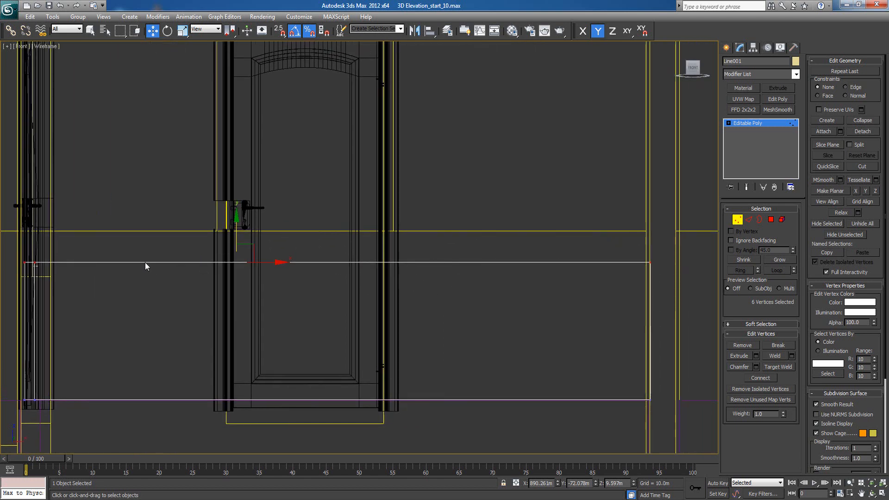
middle_click_drag(193, 288, 278, 292)
scroll(436, 254, "down", 2)
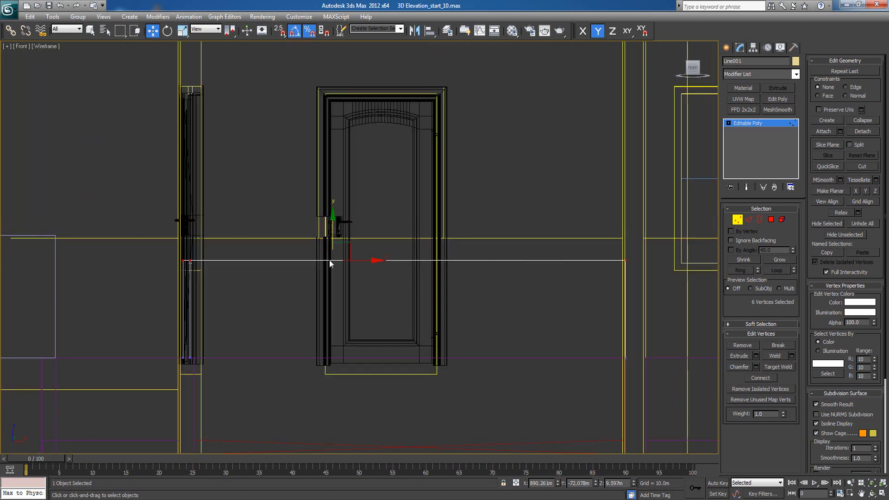
left_click_drag(332, 228, 331, 229)
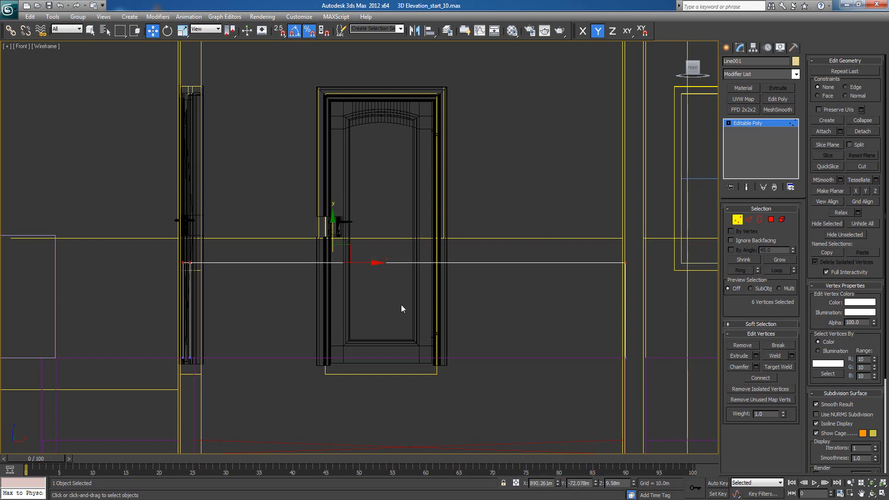
scroll(401, 305, "down", 3)
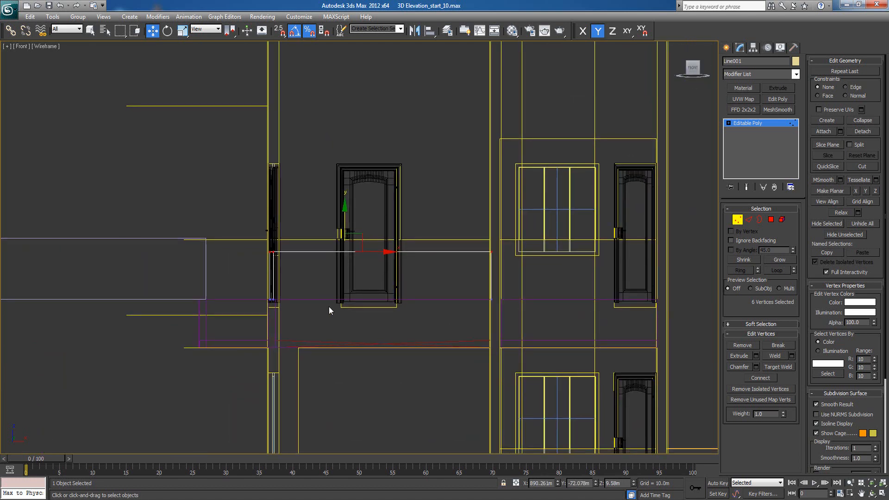
Step: Leave vertex editing and rename the railing as Glass in the shaded Perspective view
left_click(727, 48)
middle_click_drag(421, 274, 391, 338)
key("p")
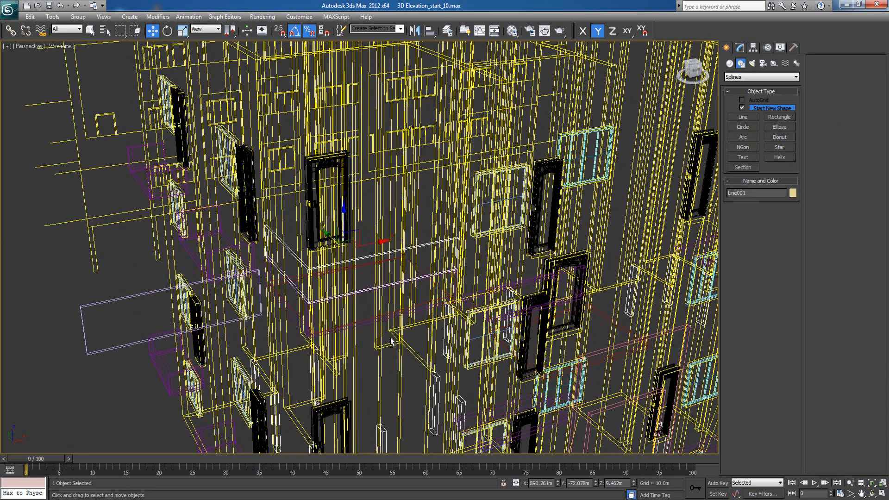
key("F3")
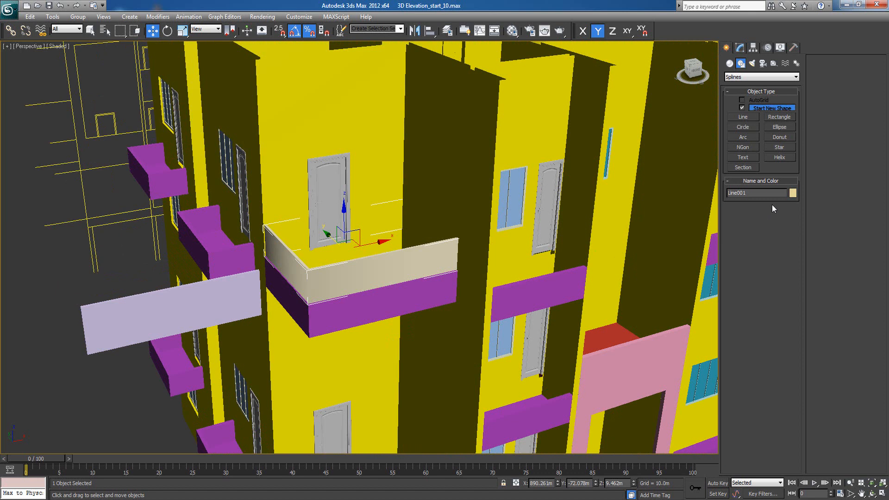
left_click(756, 194)
type("Glass")
Step: Move the loose lavender panel farther sideways, away from the building
left_click(154, 319)
left_click_drag(199, 306, 338, 289)
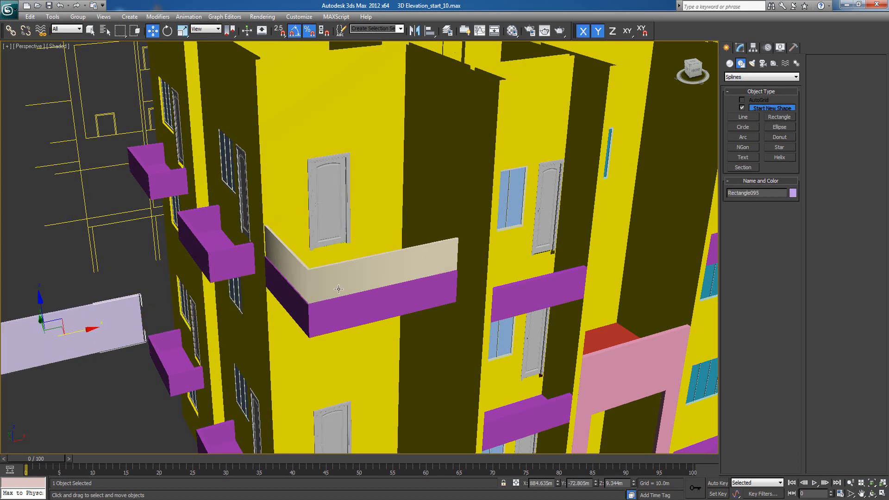
Step: Clone the Glass railing straight down toward the lower corner balcony as one instance
left_click(323, 290)
middle_click_drag(360, 298, 374, 262)
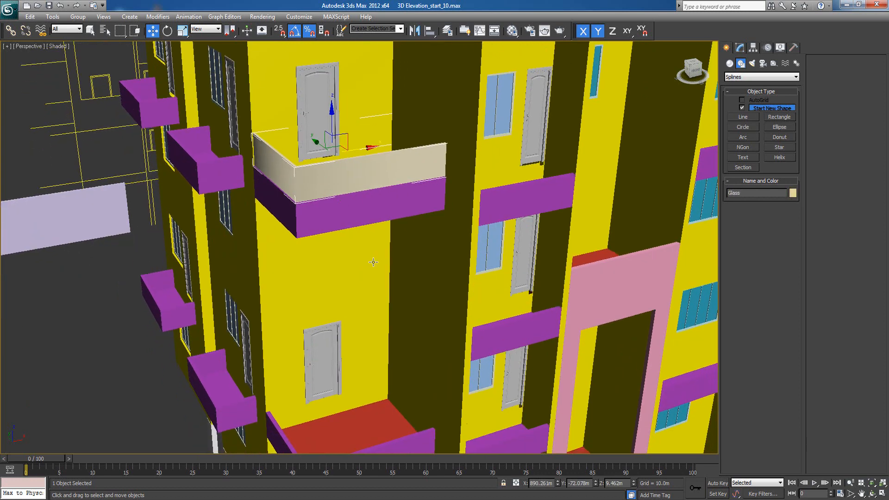
scroll(369, 80, "down", 2)
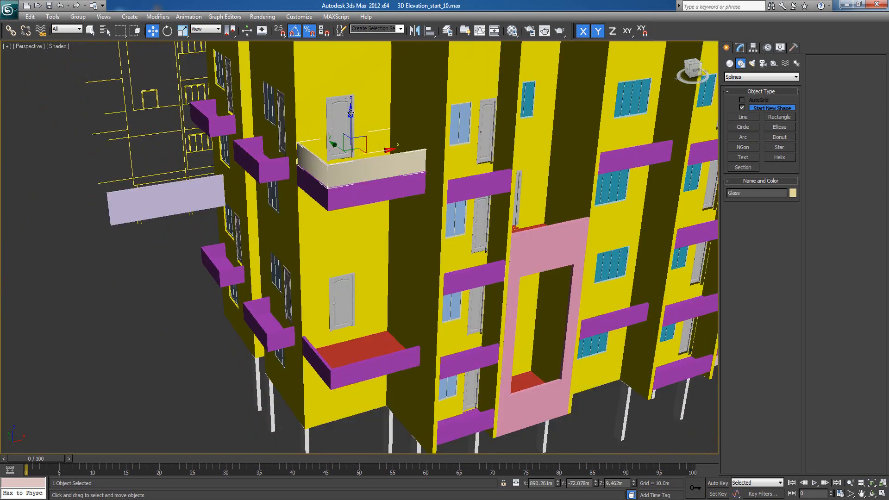
left_click_drag(351, 113, 350, 254, "shift")
left_click(440, 296)
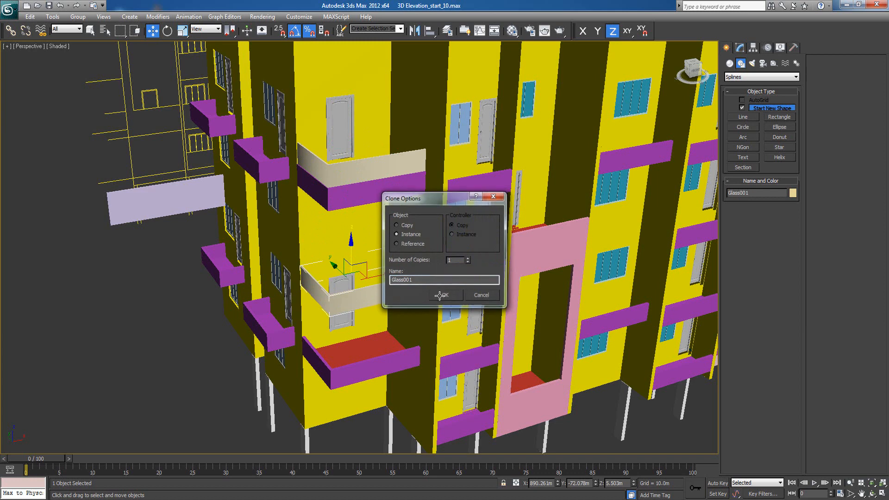
Step: In the Front view wireframe, lower the cloned railing onto the lower balcony's parapet, at a height of about 3.66 m
key("f")
key("z")
key("F3")
scroll(443, 304, "down", 8)
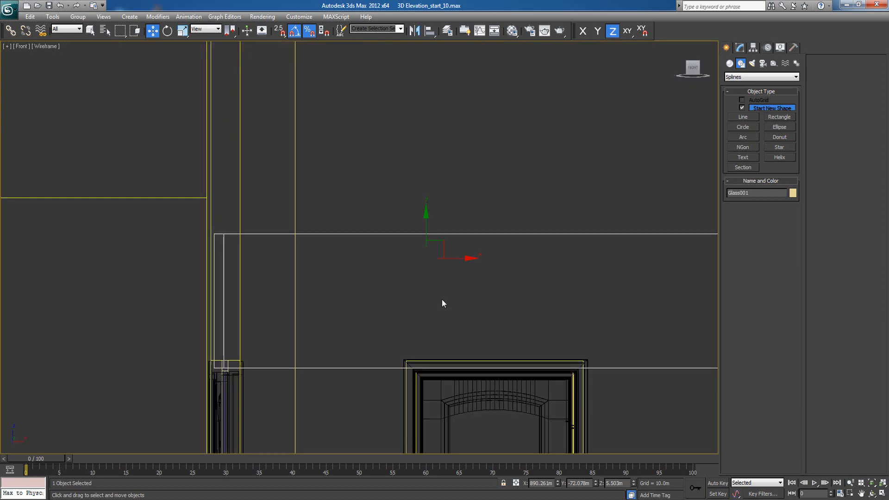
left_click_drag(352, 173, 361, 249)
scroll(360, 267, "up", 4)
middle_click_drag(360, 266, 362, 120)
scroll(356, 143, "up", 2)
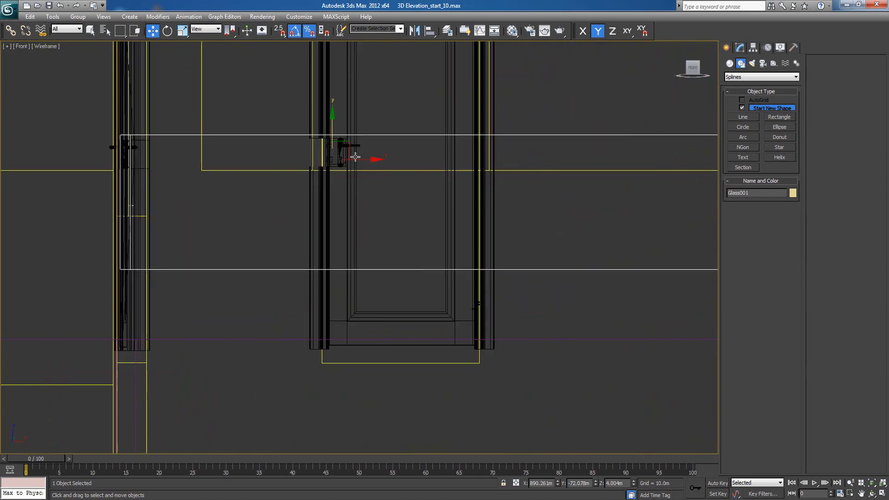
left_click_drag(340, 171, 343, 194)
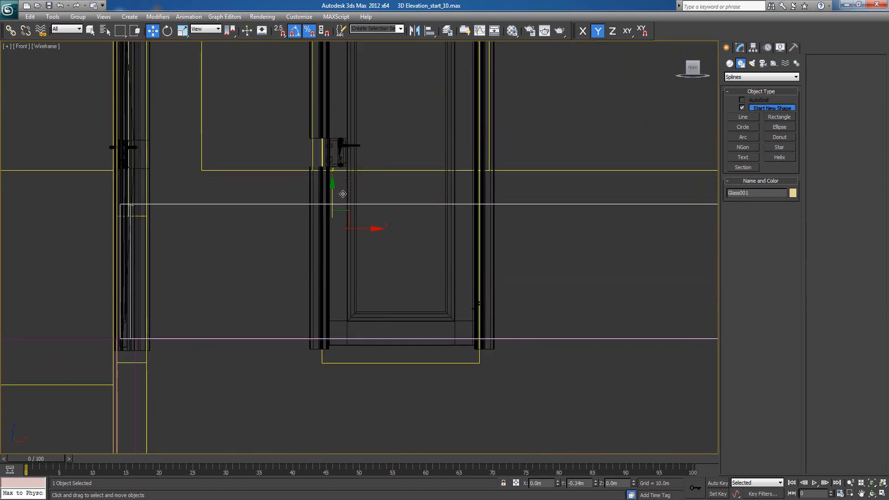
scroll(398, 267, "down", 3)
Step: Select the pink entrance frame in the central bay and examine the area around its upper edge and balcony door
middle_click_drag(397, 264, 337, 284)
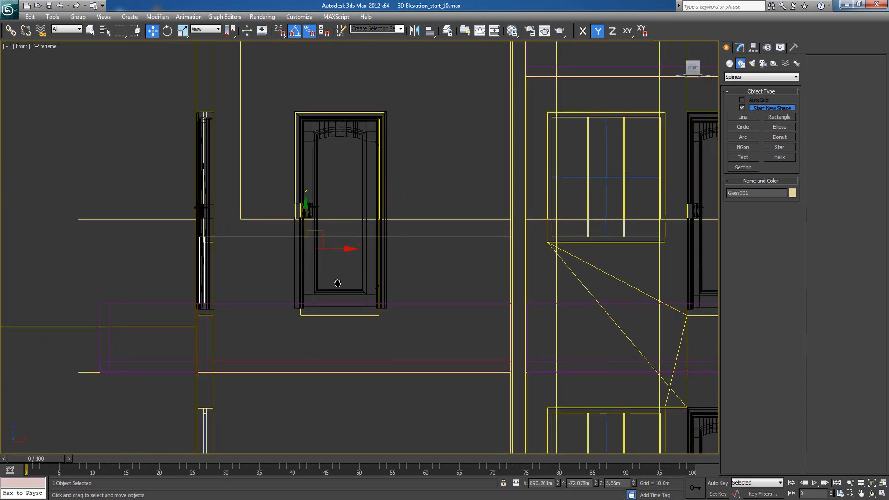
scroll(338, 283, "down", 3)
middle_click_drag(396, 310, 244, 380)
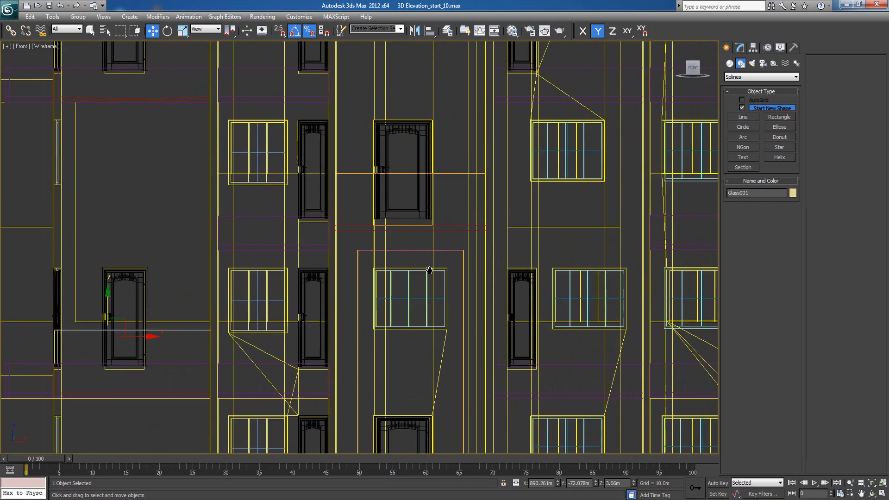
scroll(403, 281, "down", 2)
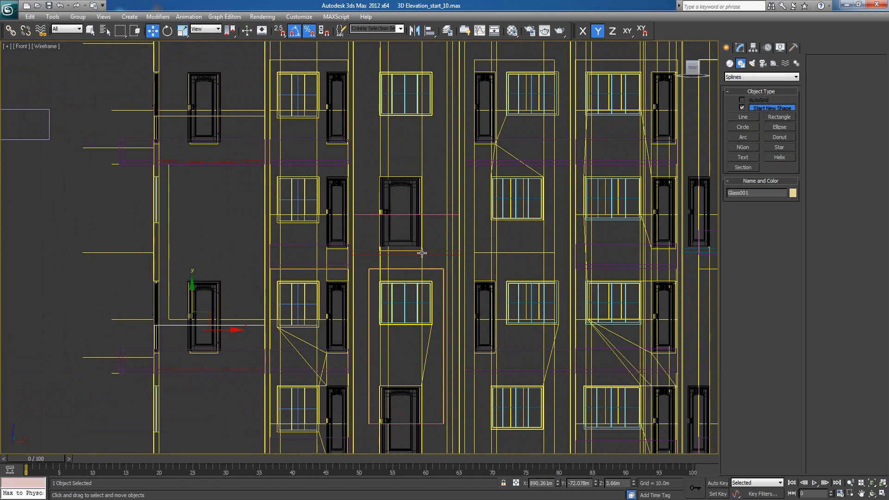
left_click(437, 215)
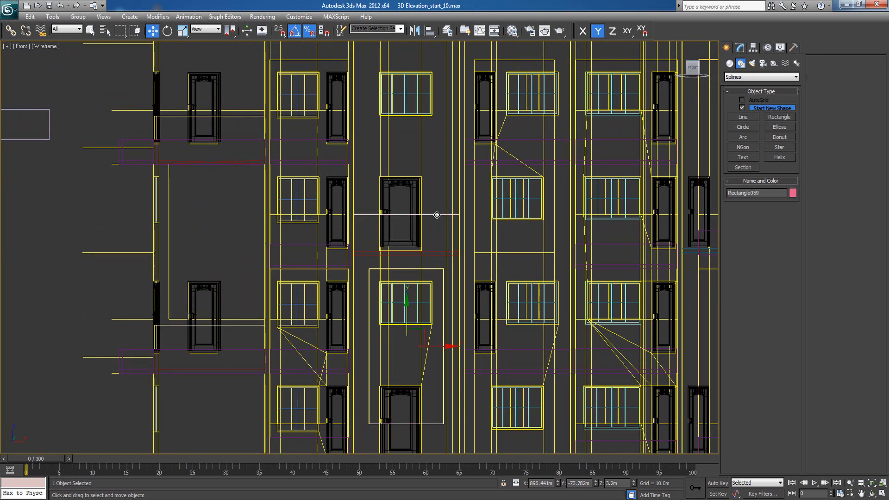
middle_click_drag(418, 253, 413, 298)
scroll(412, 277, "up", 2)
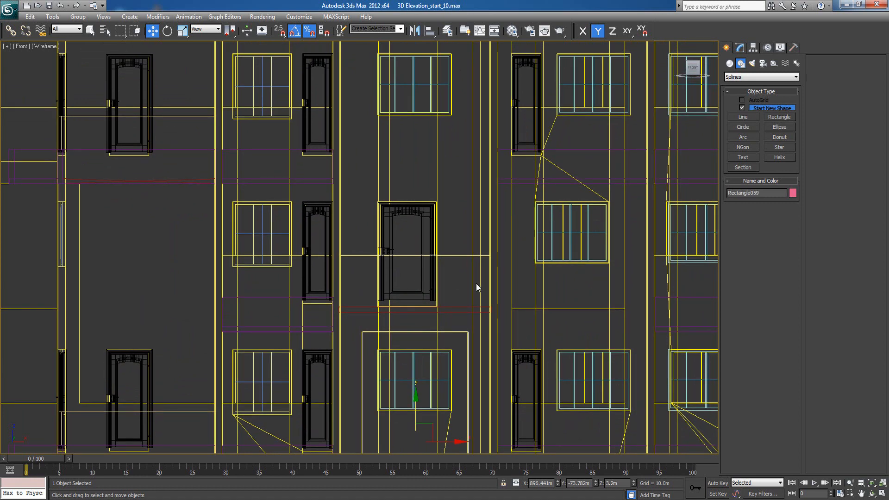
middle_click_drag(476, 283, 392, 249)
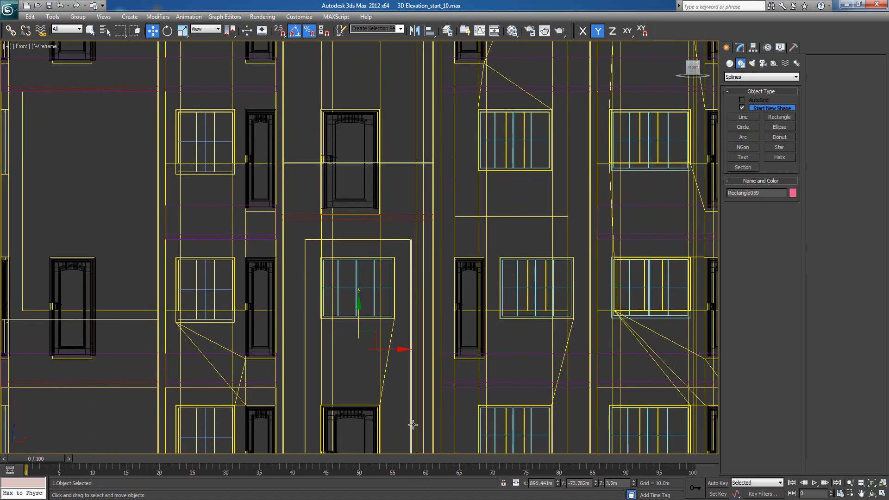
middle_click_drag(413, 425, 411, 370)
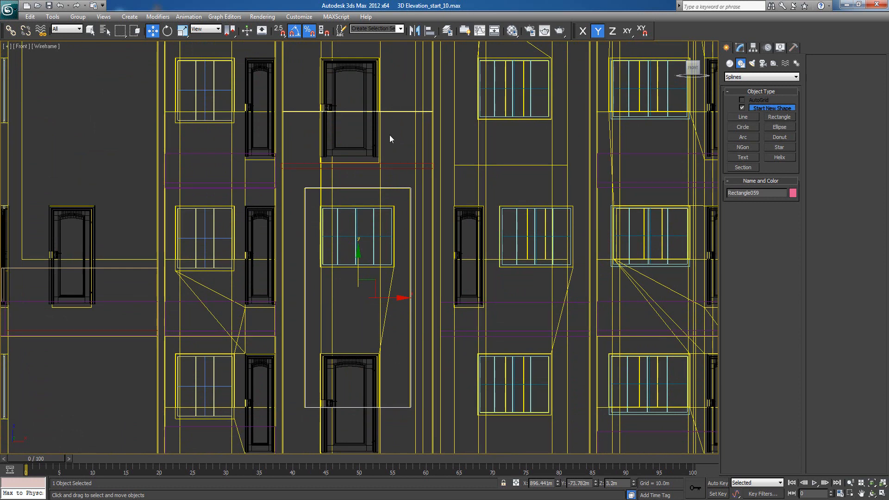
middle_click_drag(392, 227, 419, 277)
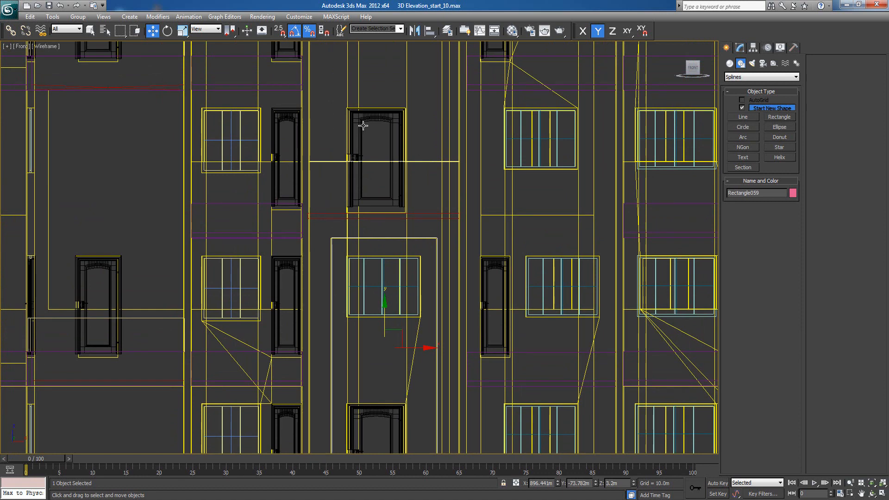
Step: Move the loose lavender panel sideways along X in the Front view, onto the balcony beside the central bay at about 899.76 m
scroll(450, 259, "down", 4)
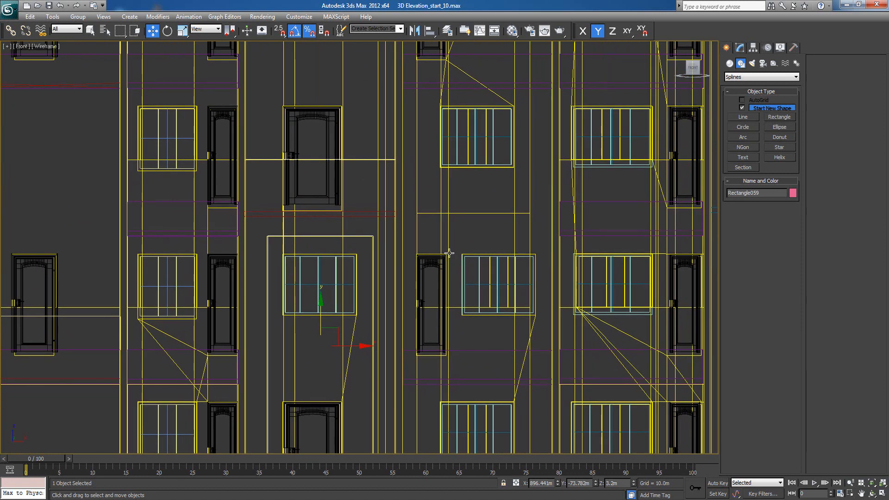
middle_click_drag(426, 119, 437, 172)
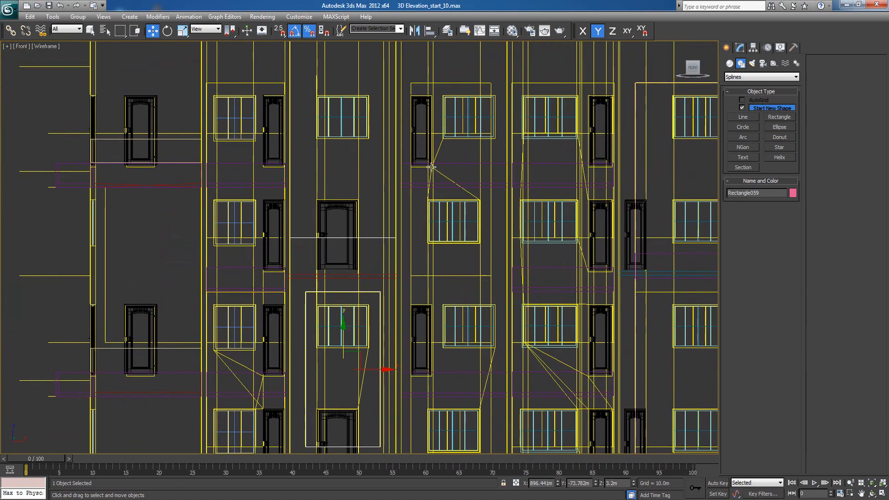
middle_click_drag(303, 204, 464, 224)
left_click(145, 171)
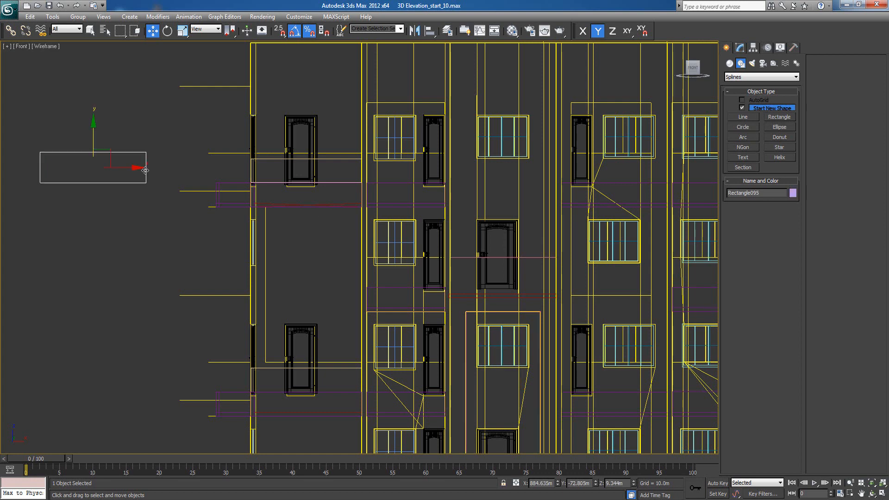
left_click_drag(135, 167, 593, 168)
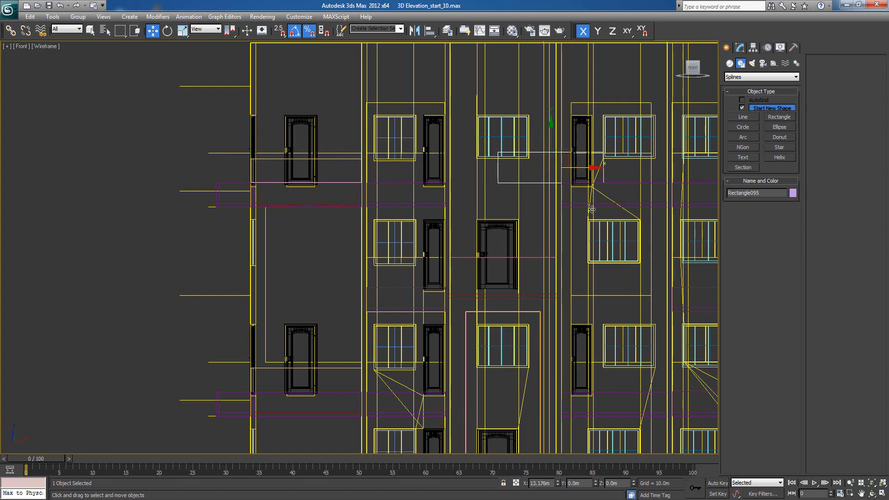
middle_click_drag(526, 223, 203, 258)
scroll(324, 248, "up", 2)
scroll(202, 258, "up", 1)
middle_click_drag(202, 258, 196, 339)
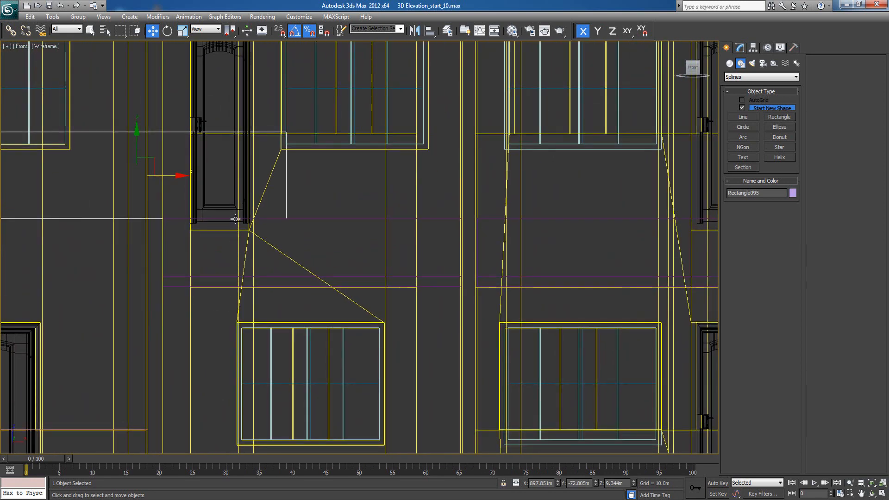
left_click_drag(173, 176, 359, 209)
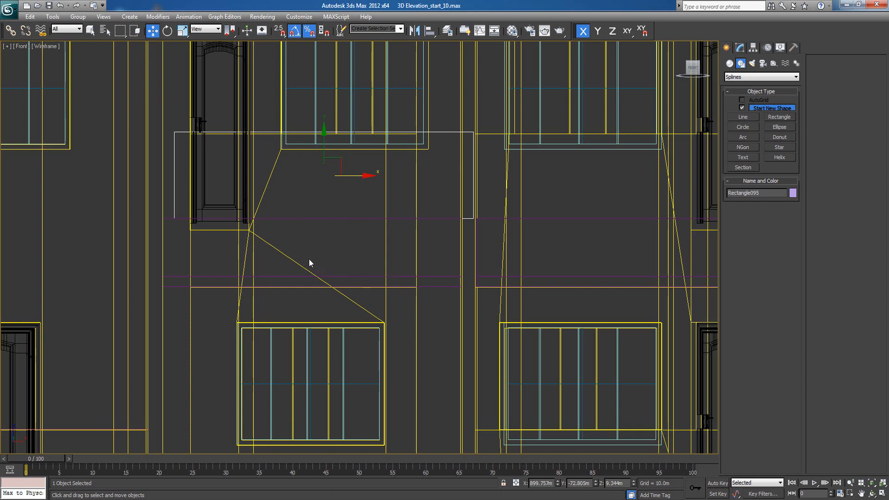
Step: Delete the loose lavender panel lying over the balcony
left_click(334, 222)
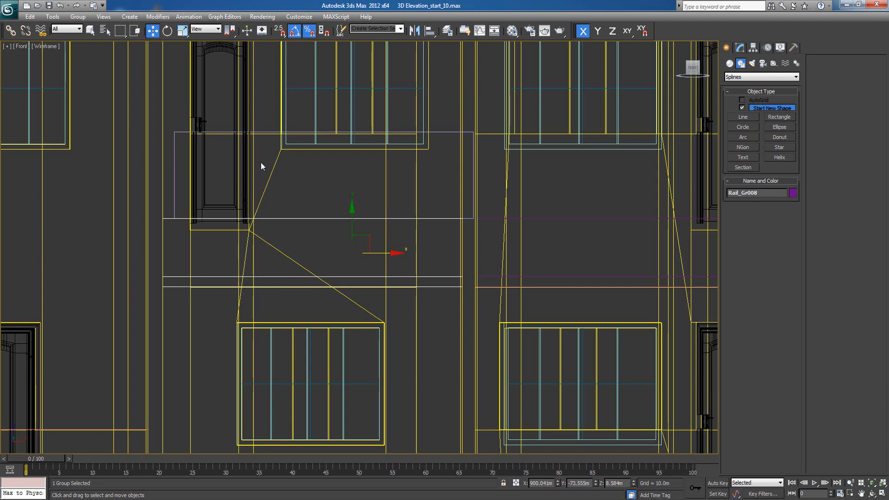
left_click(174, 155)
left_click(325, 215)
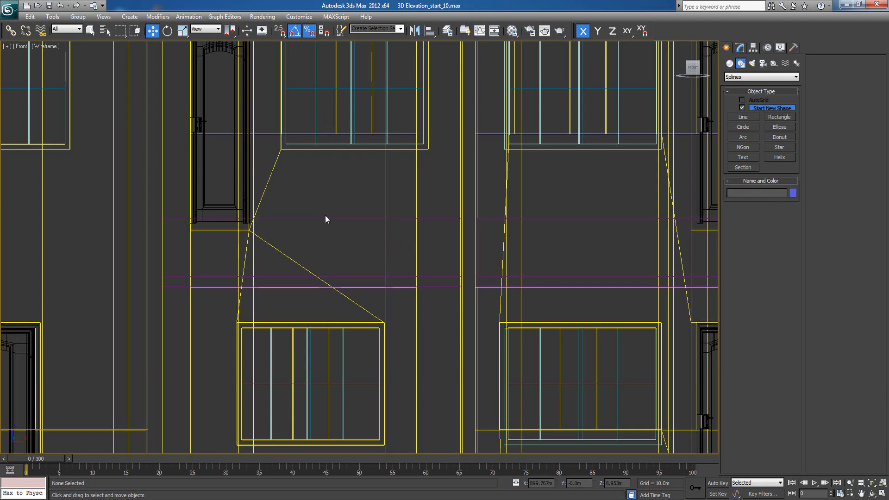
Step: Select the balcony parapet group Rail_Gr008 and open it for editing in the shaded Perspective view
left_click(323, 221)
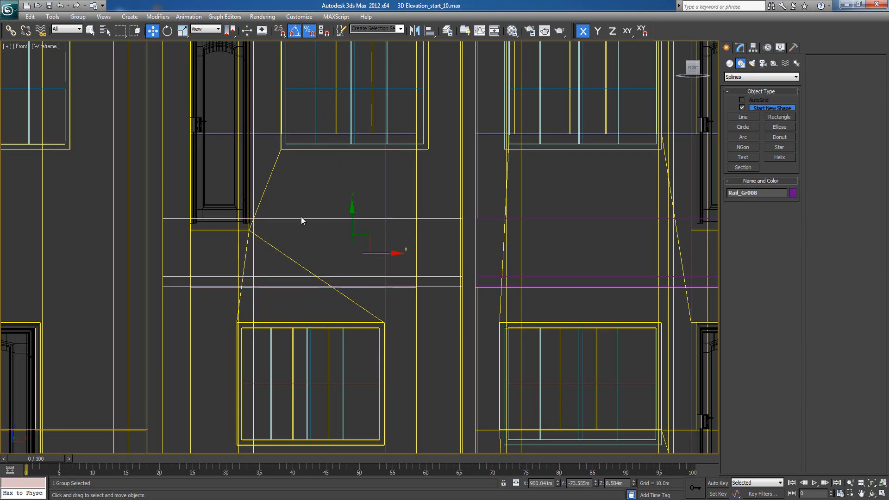
key("p")
middle_click_drag(356, 267, 369, 281, "alt")
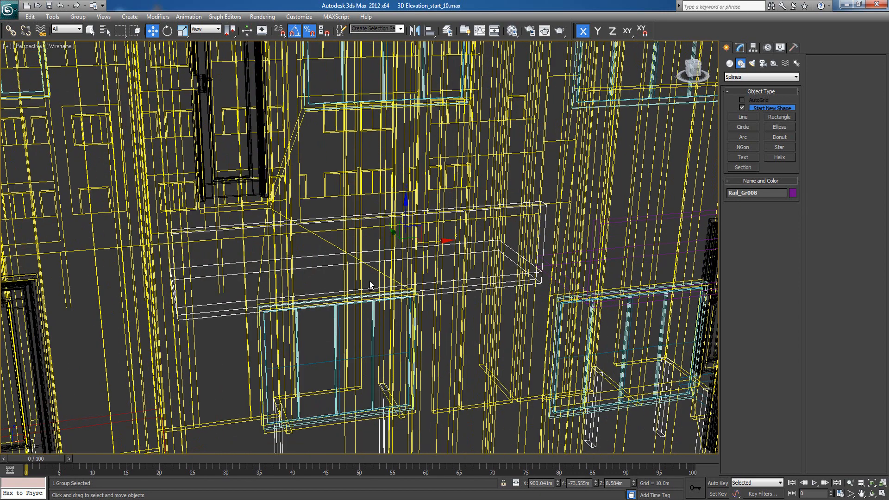
key("F3")
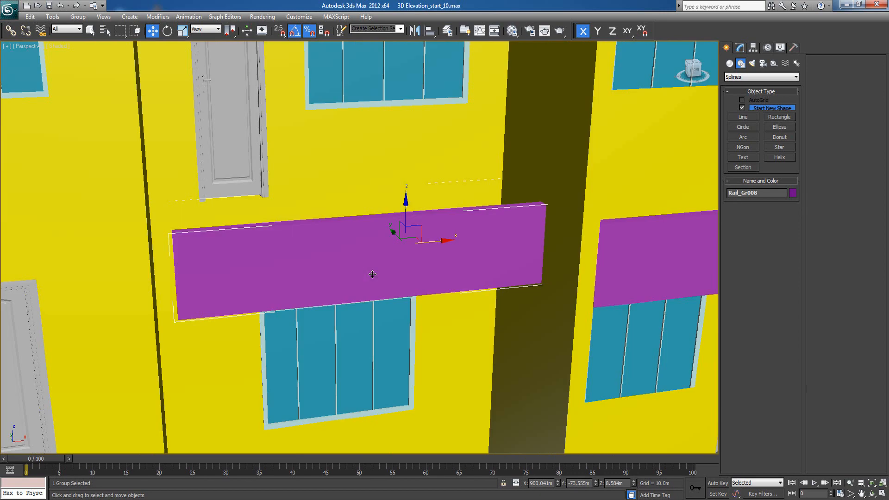
left_click(78, 16)
left_click(87, 54)
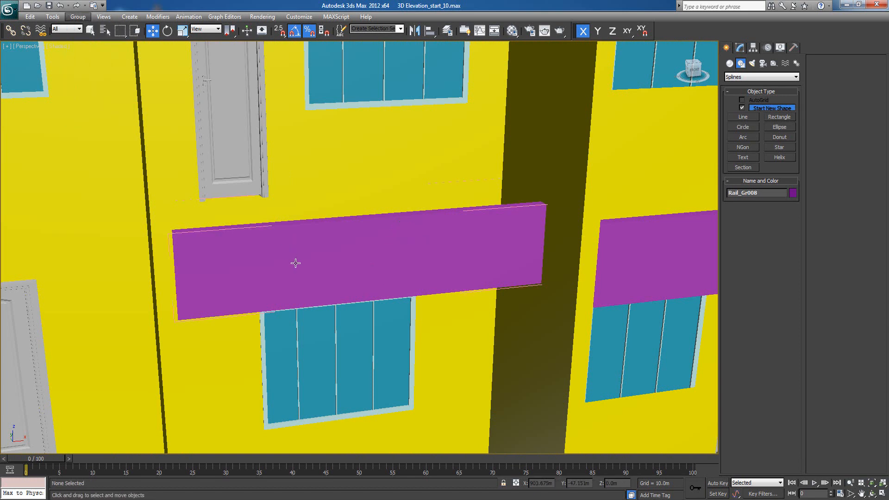
Step: Clone the group's front parapet panel straight up as one copy stacked on the original, at a Z position of about 9.67 m
left_click(359, 213)
mouse_move(356, 178)
left_mouse_down()
mouse_move(354, 76)
mouse_move(325, 191)
left_mouse_up()
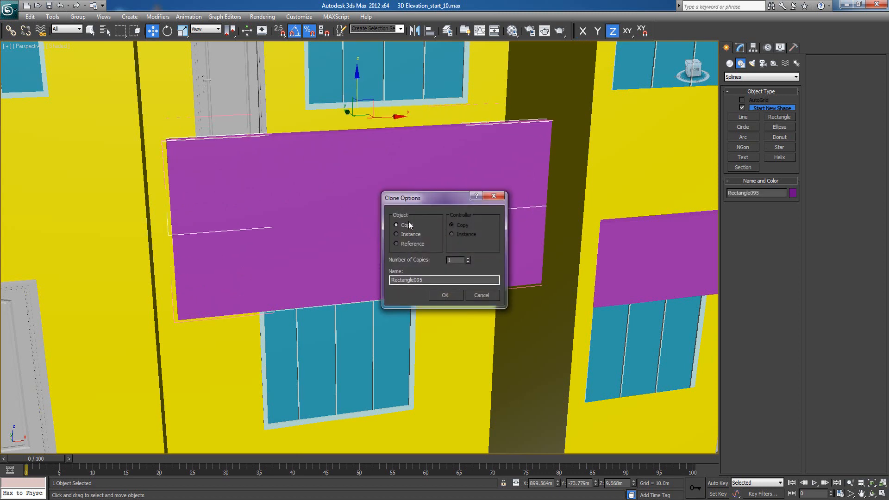
left_click(444, 297)
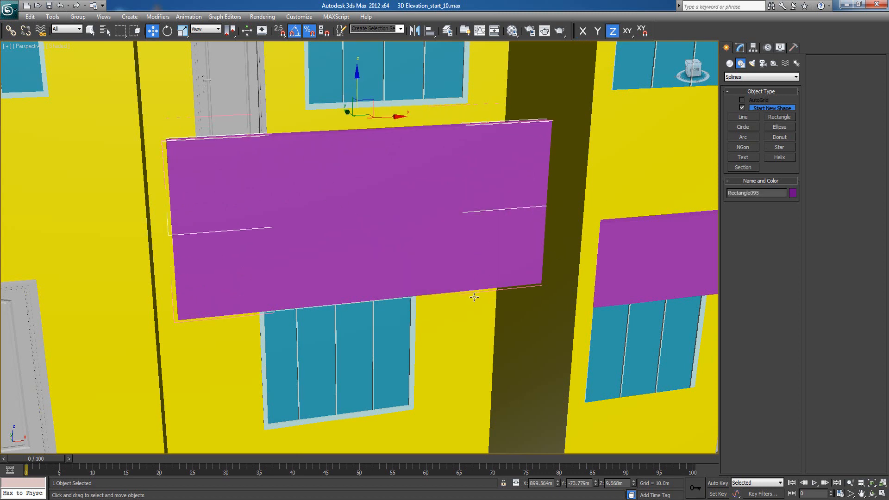
Step: In the Top view wireframe, scale the copied panel to about half its depth and centre it on the parapet's thickness
key("t")
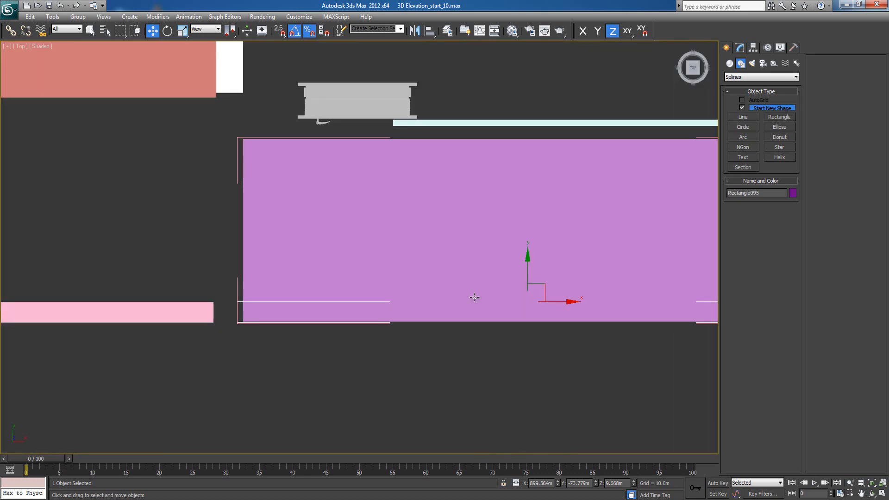
key("F3")
middle_click_drag(587, 257, 521, 256)
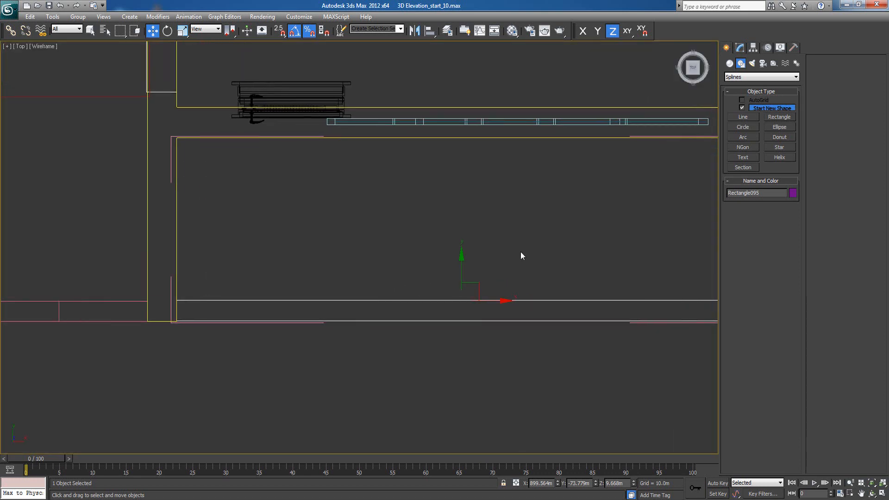
key("r")
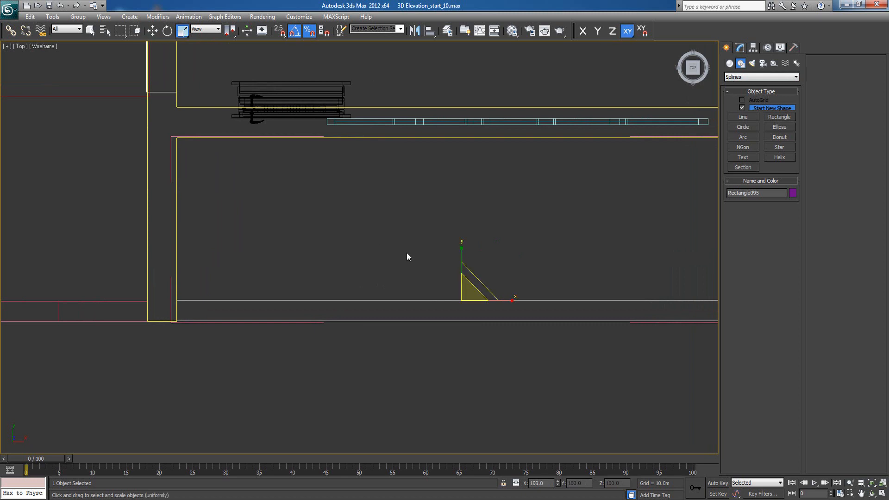
left_click_drag(463, 249, 461, 320)
key("w")
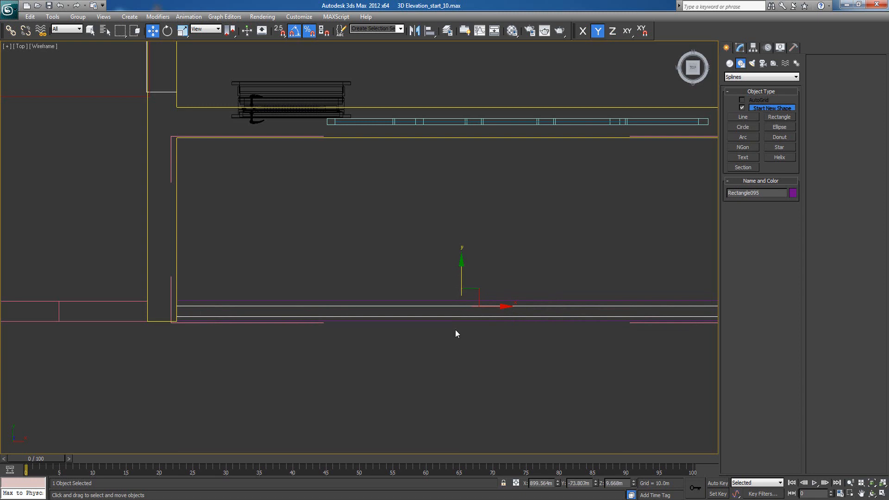
Step: Try raising the whole copied panel slightly in the Front view, and undo the move
key("f")
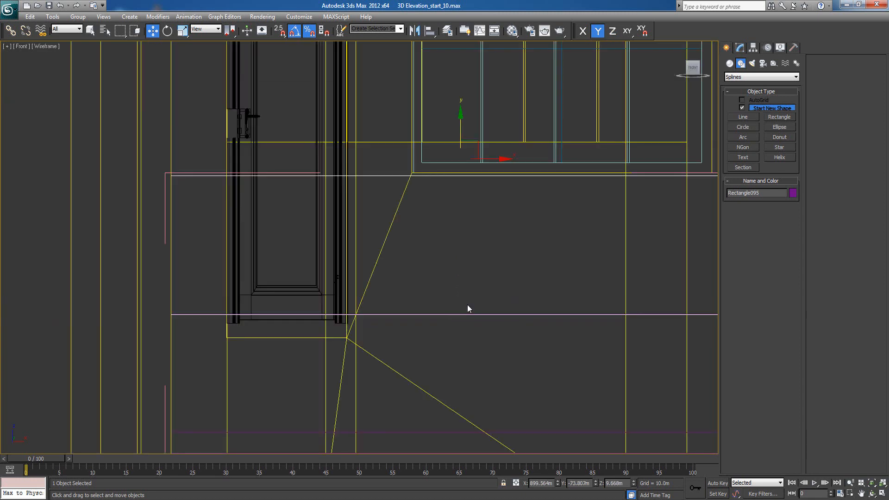
scroll(468, 306, "down", 2)
middle_click_drag(468, 305, 342, 318)
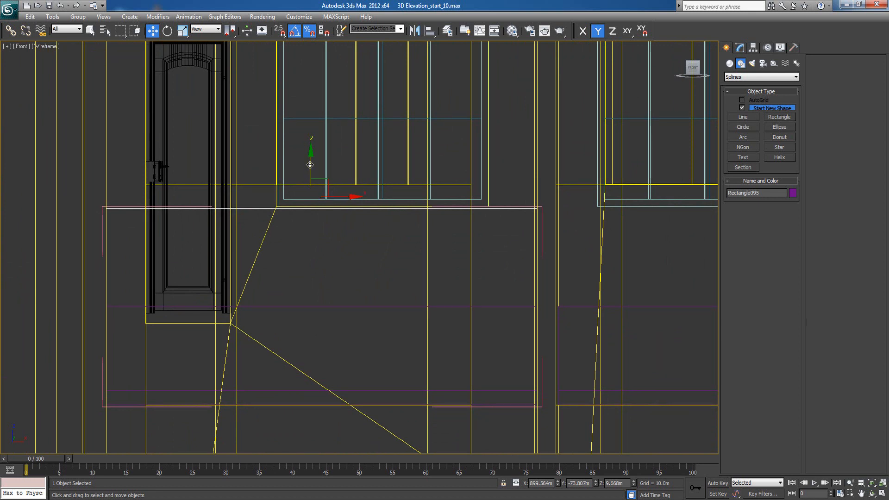
left_click_drag(309, 162, 309, 138)
key("ctrl+z")
Step: Try raising the copied panel's four upper vertices in its Edit Poly modifier, and undo the move
left_click(741, 47)
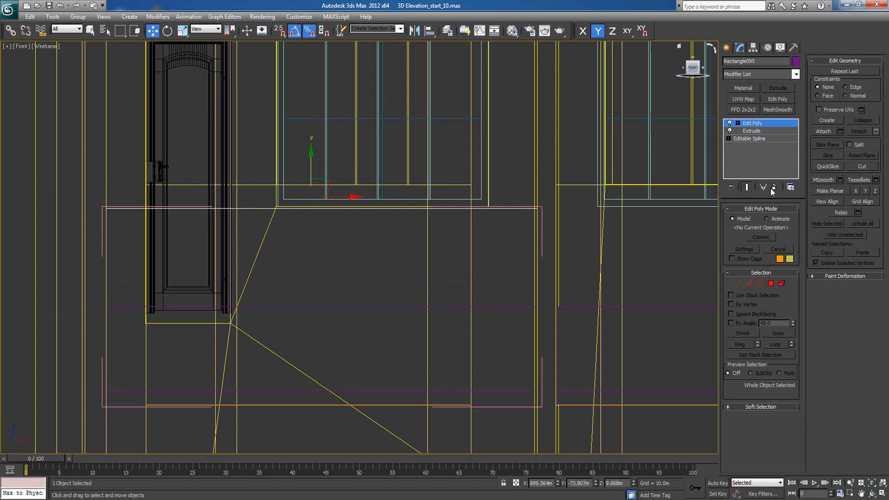
left_click(737, 283)
left_click_drag(50, 190, 577, 240)
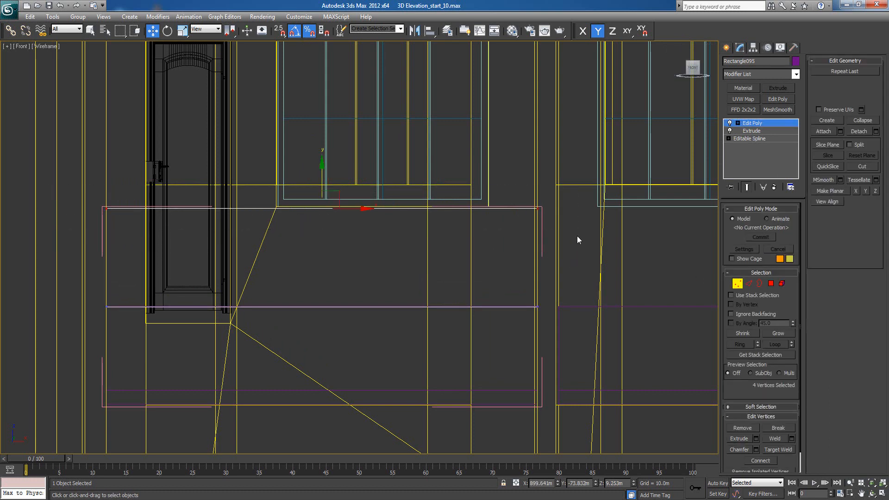
left_click_drag(322, 171, 321, 148)
key("ctrl+z")
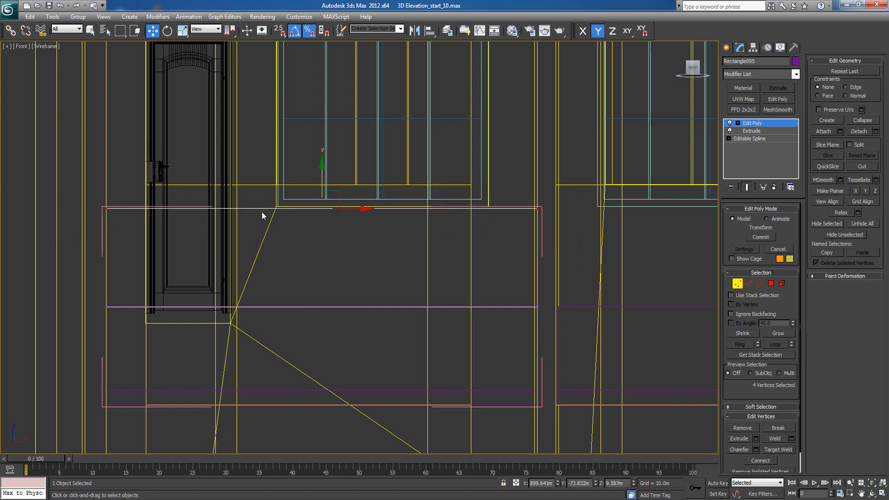
Step: Examine the copied panel's height against the neighbouring balconies, doors and windows on the elevation
middle_click_drag(262, 212, 381, 199)
scroll(381, 199, "down", 5)
mouse_move(204, 246)
middle_mouse_down()
mouse_move(312, 228)
mouse_move(208, 230)
middle_mouse_up()
scroll(403, 235, "up", 3)
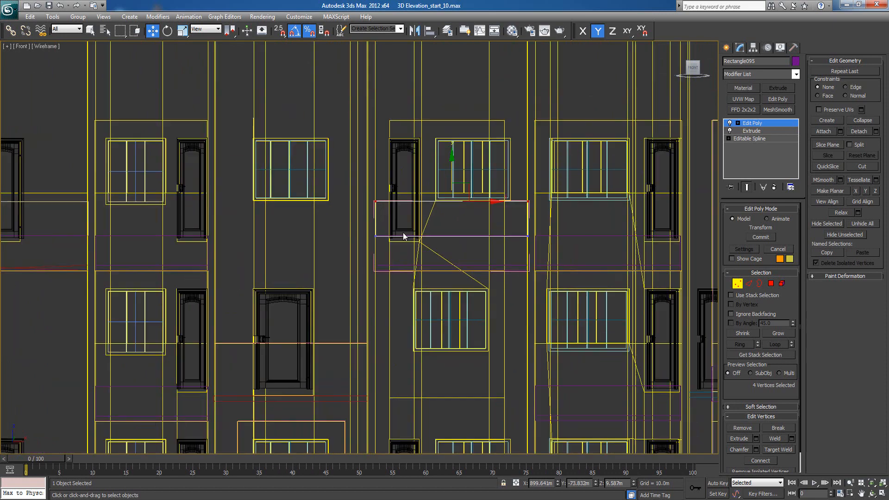
scroll(477, 222, "up", 3)
middle_click_drag(395, 241, 507, 249)
scroll(506, 248, "down", 1)
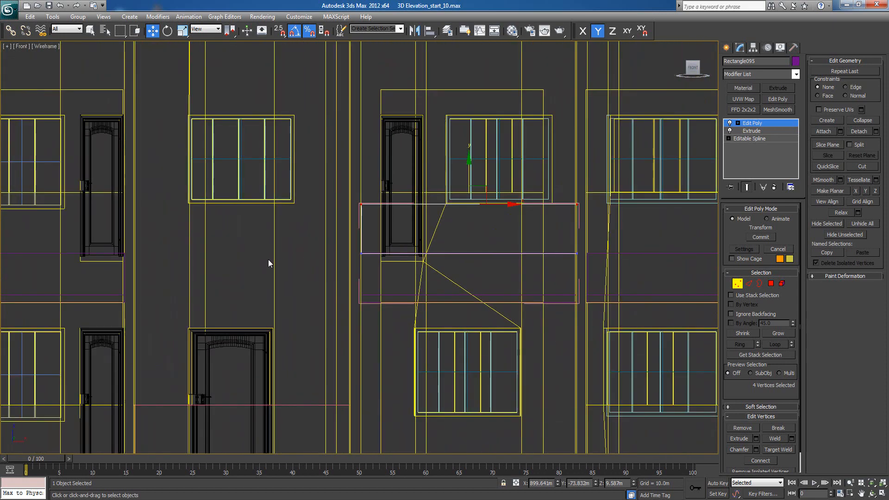
mouse_move(177, 246)
middle_mouse_down()
mouse_move(447, 244)
mouse_move(189, 244)
middle_mouse_up()
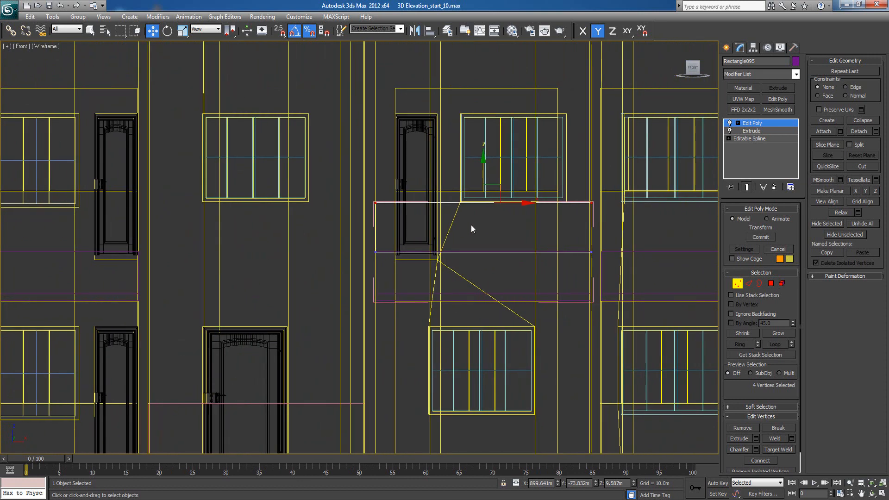
middle_click_drag(530, 218, 454, 204)
scroll(455, 229, "up", 2)
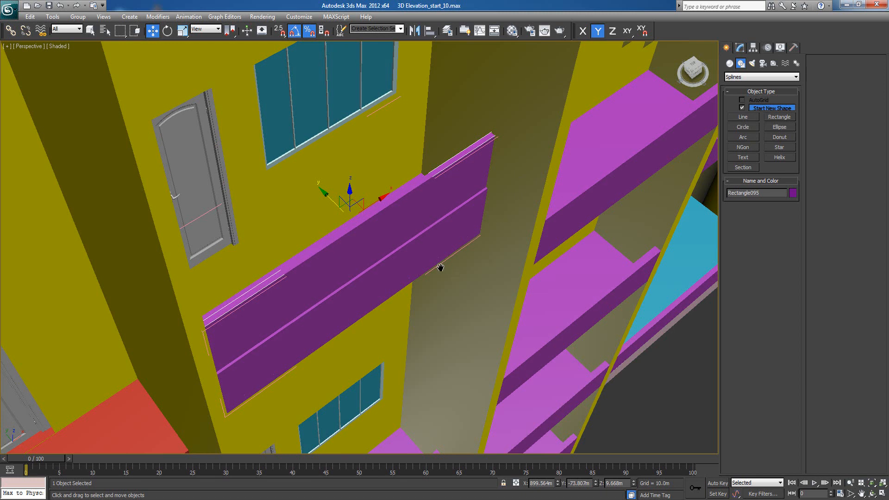
Step: Thin the upper panel to 20% scale in depth and move it outward along Y to about -73.83 m, near the parapet's outer face
middle_click_drag(441, 267, 431, 263)
key("r")
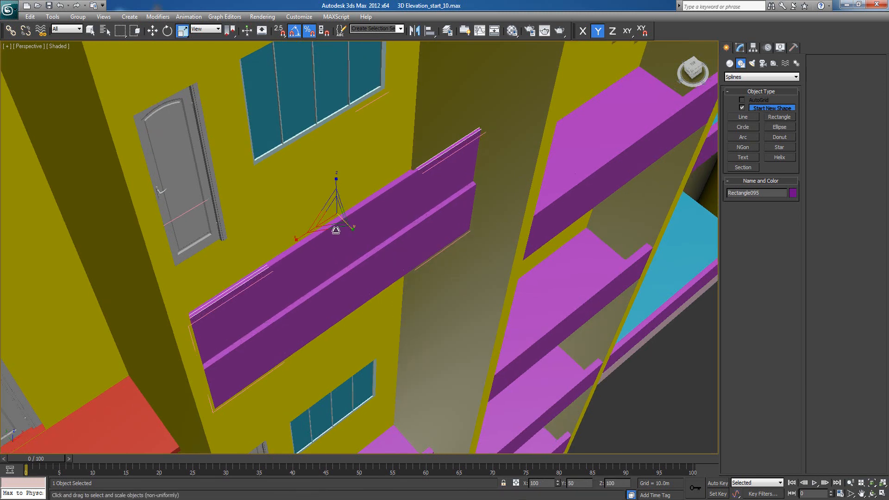
left_click_drag(327, 229, 316, 226)
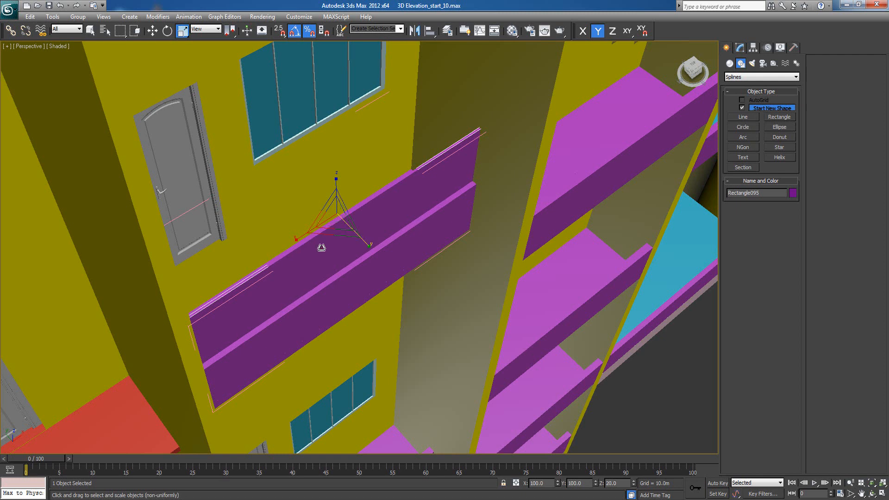
key("w")
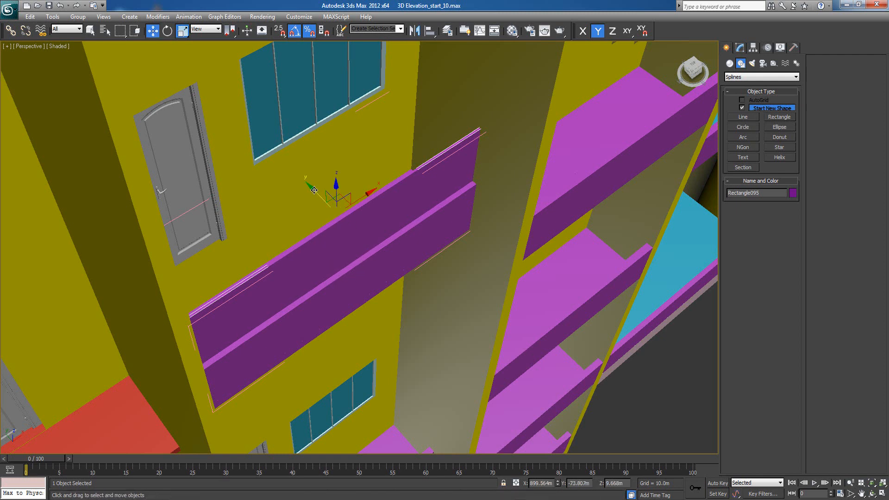
left_click_drag(316, 192, 318, 195)
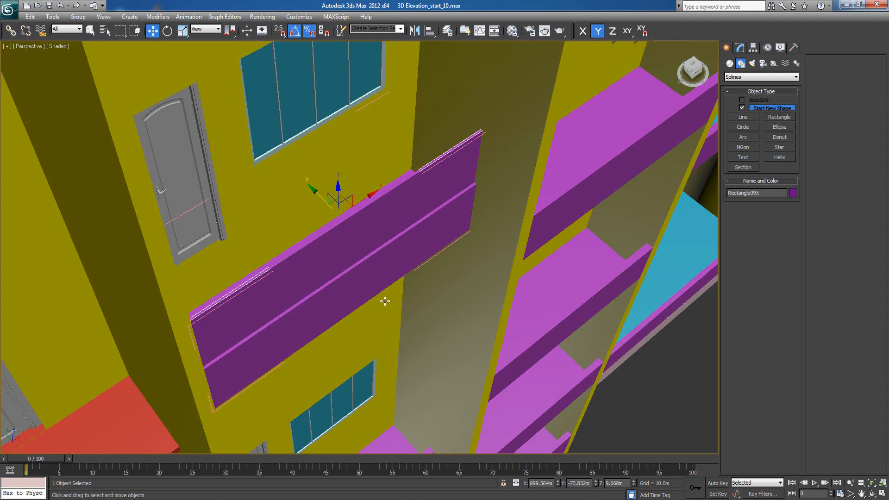
key("f")
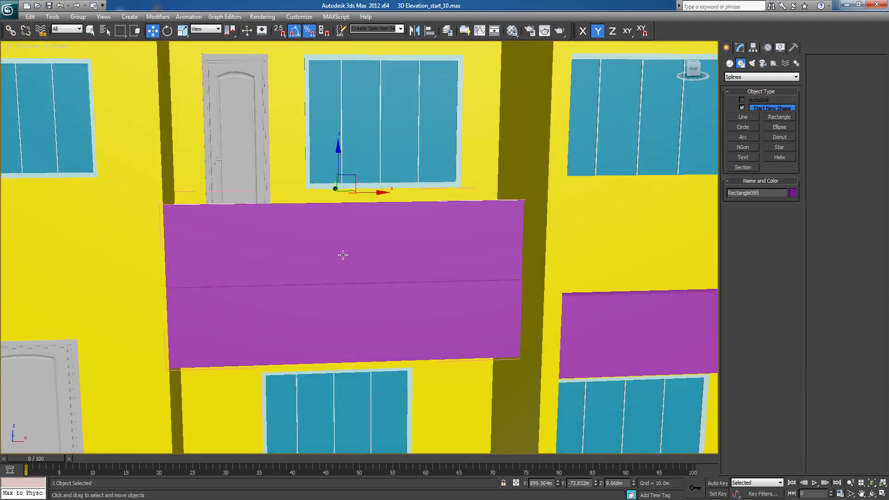
middle_click_drag(343, 255, 381, 273, "alt")
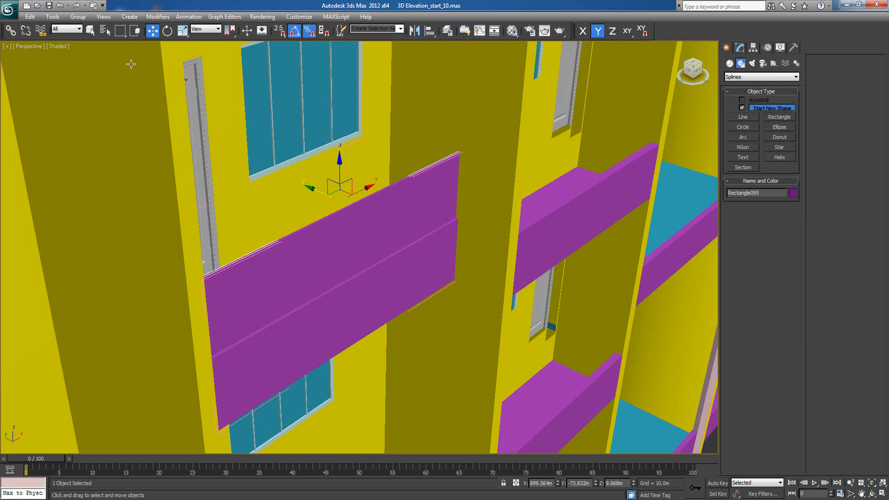
left_click(78, 18)
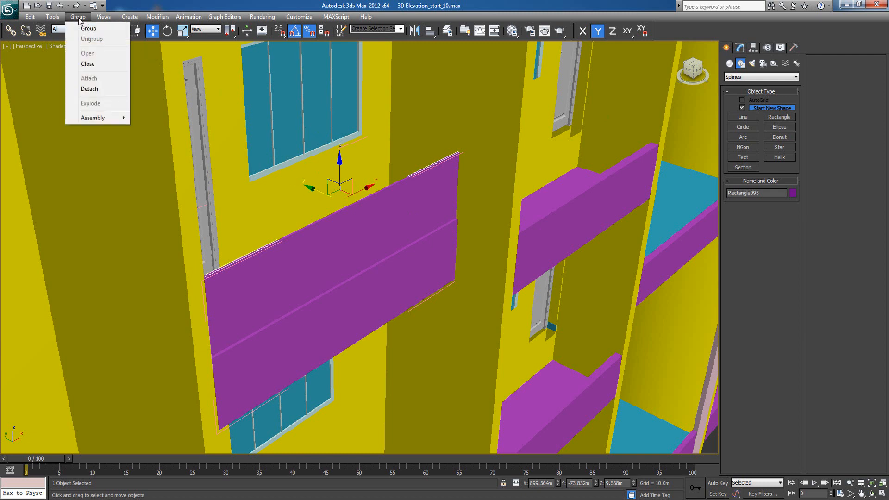
left_click(441, 4)
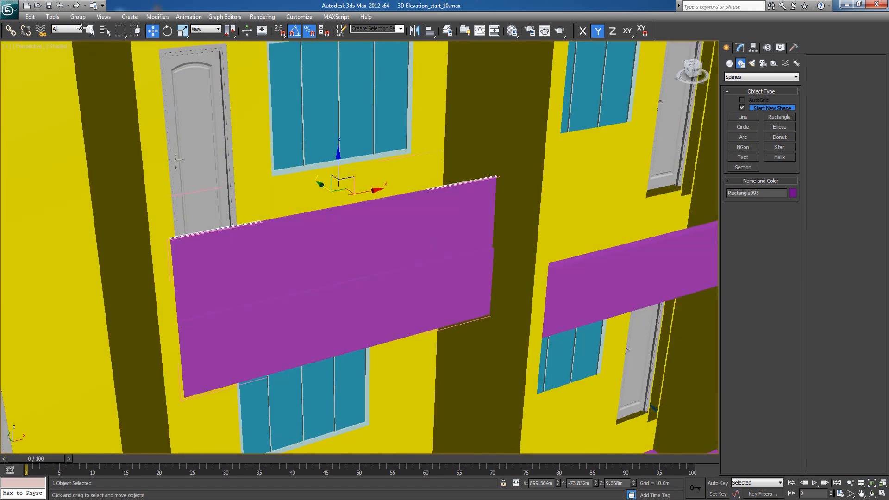
Step: Detach the thin upper glass panel from the balcony parapet group, and close the group
left_click(79, 18)
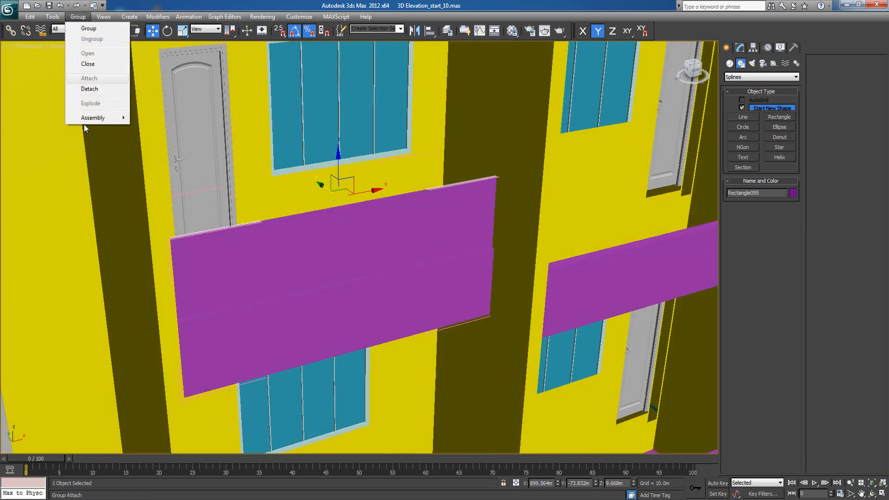
left_click(91, 89)
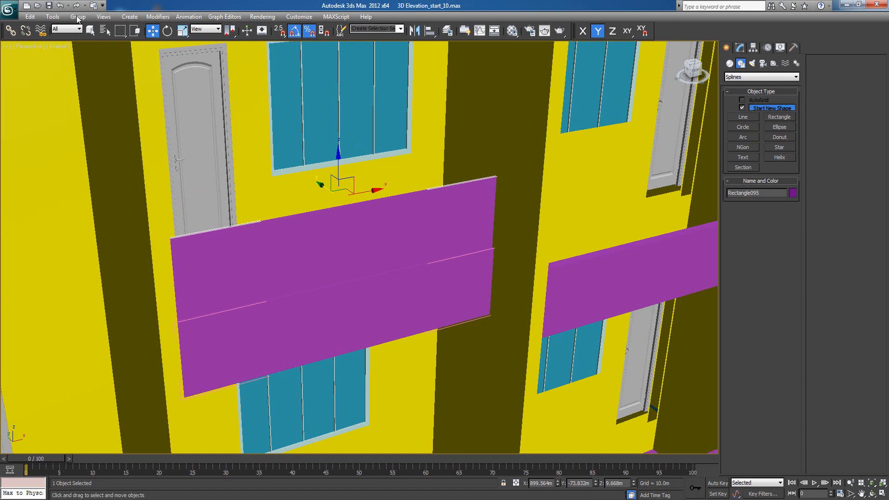
left_click(242, 360)
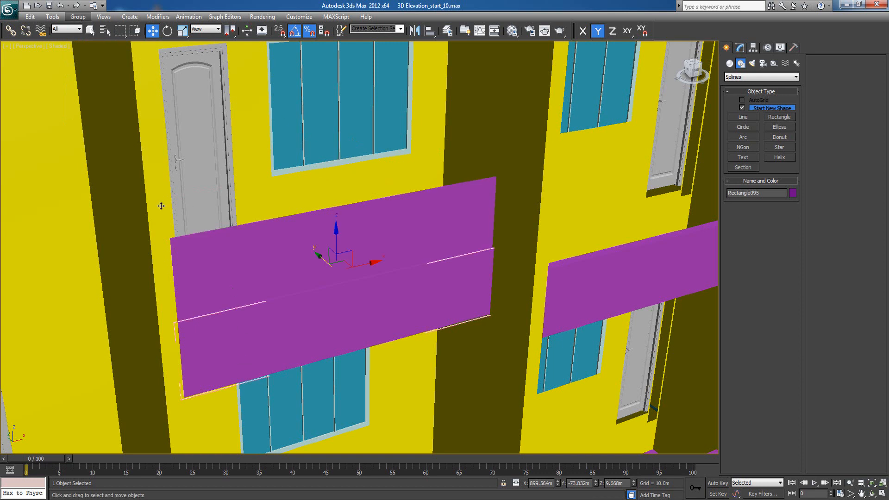
left_click(78, 17)
left_click(88, 63)
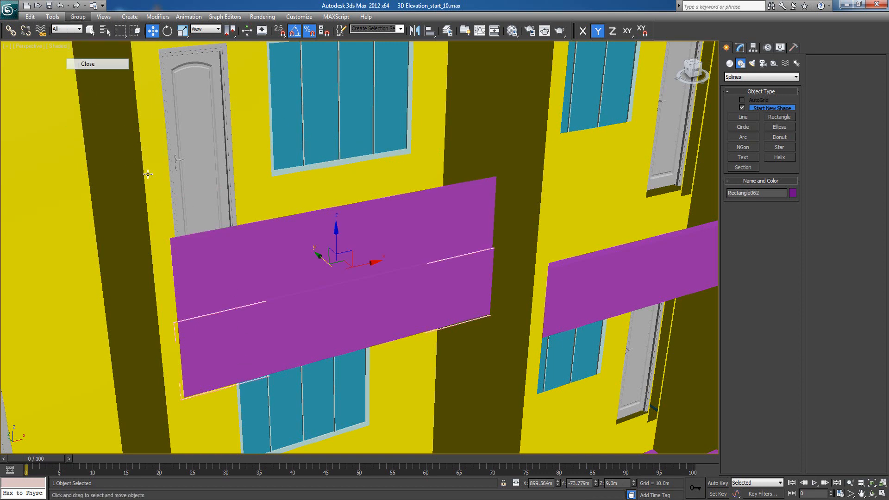
Step: Rename the detached upper panel as Glass_Single_Bal
left_click(242, 246)
left_click(769, 192)
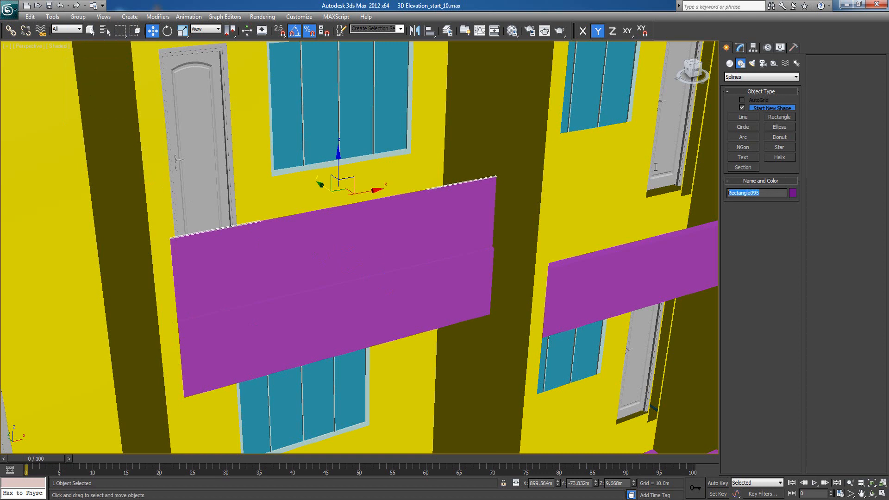
type("Glass_Single_Bal")
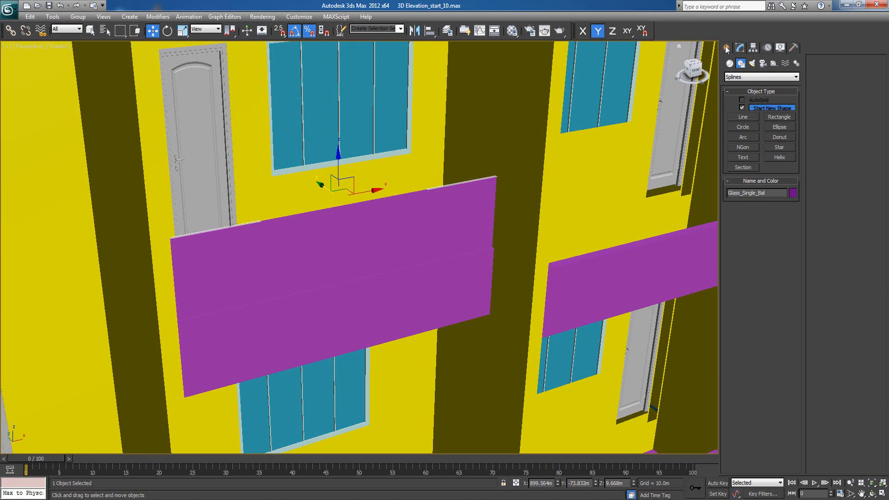
Step: Clone the glass panel straight down in the Front view as one instance, towards the balcony two floors below
key("f")
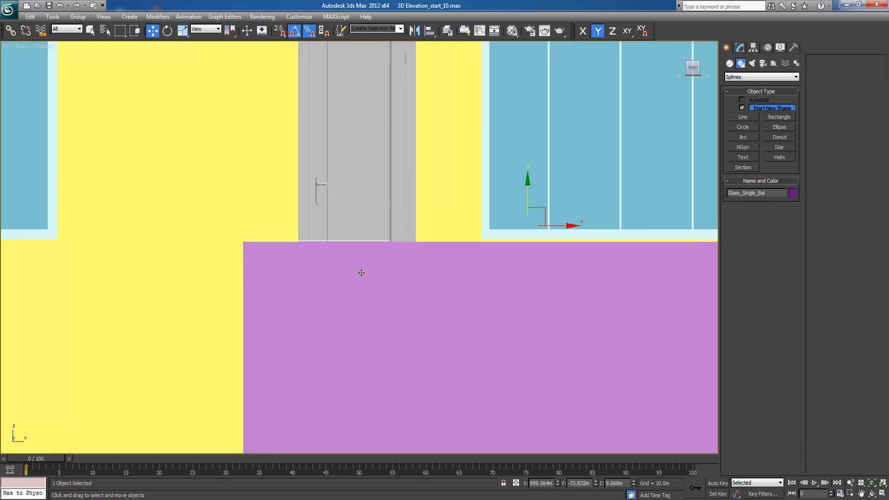
scroll(361, 264, "down", 1)
scroll(433, 270, "down", 4)
key("F3")
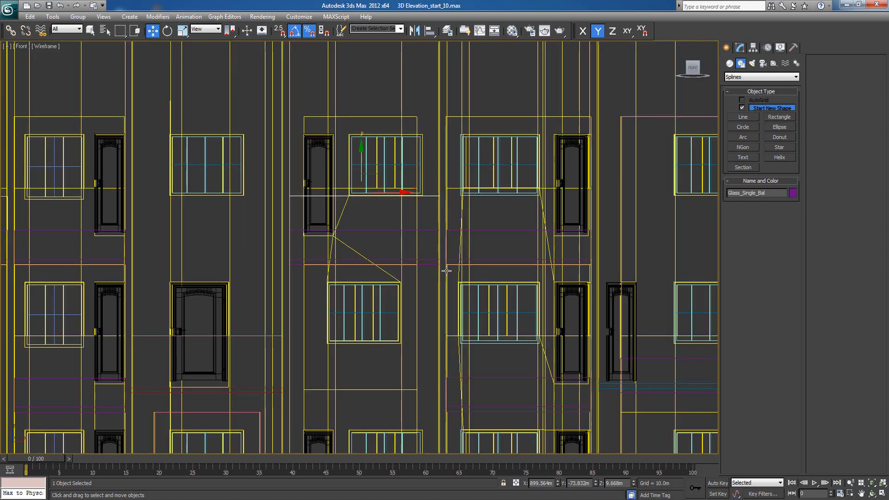
middle_click_drag(444, 272, 429, 195)
left_click_drag(379, 132, 379, 375, "shift")
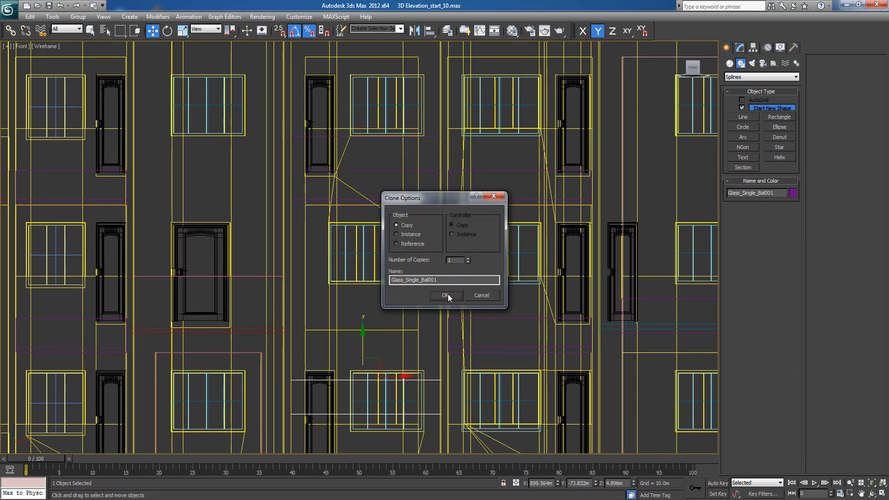
left_click(406, 235)
left_click(443, 296)
Step: Lower the cloned glass panel towards the lower balcony's parapet, to about 3.867 m in Z
middle_click_drag(434, 303, 440, 138)
middle_click_drag(385, 292, 392, 259)
scroll(392, 259, "up", 2)
scroll(392, 259, "down", 1)
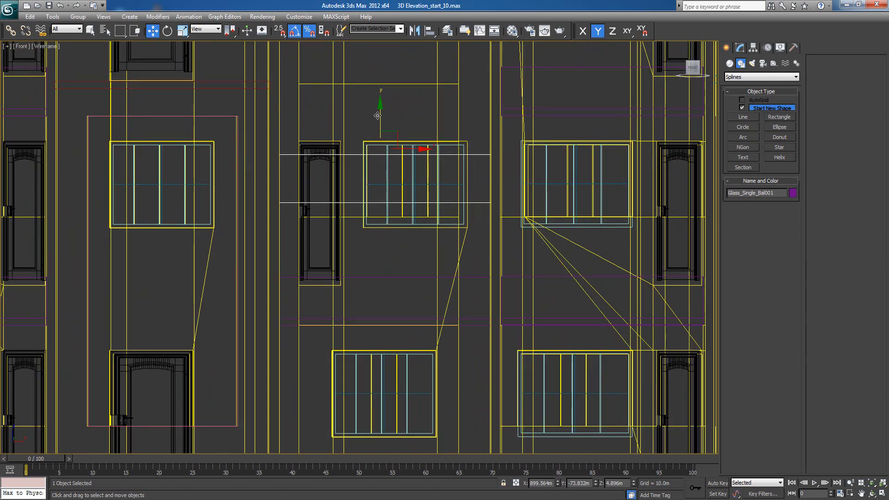
left_click_drag(382, 107, 380, 175)
scroll(370, 257, "up", 2)
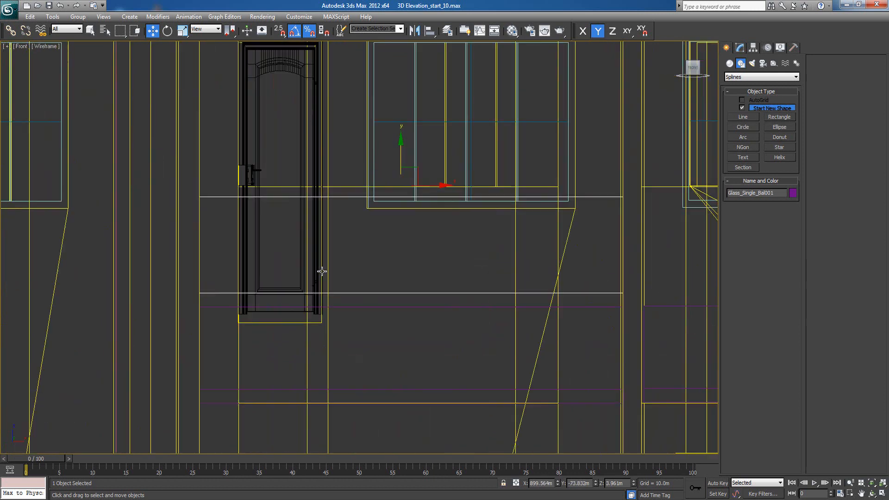
middle_click_drag(372, 256, 377, 216)
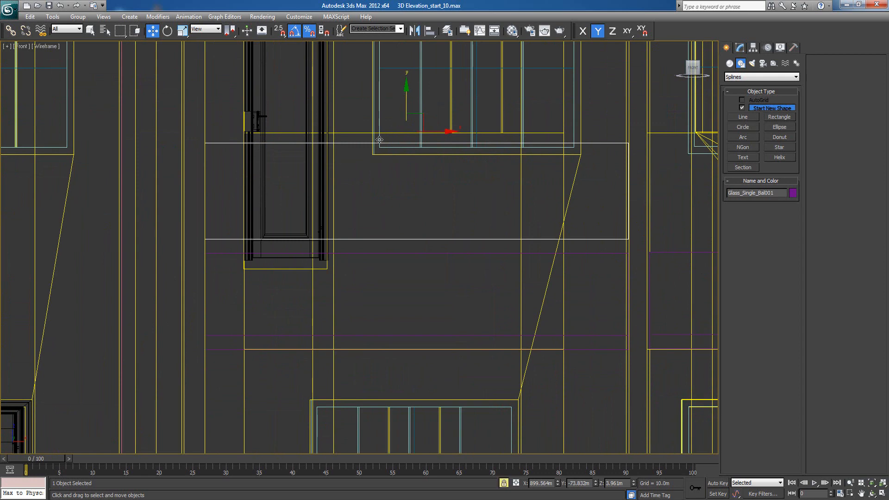
left_click_drag(380, 139, 359, 200)
scroll(418, 218, "down", 3)
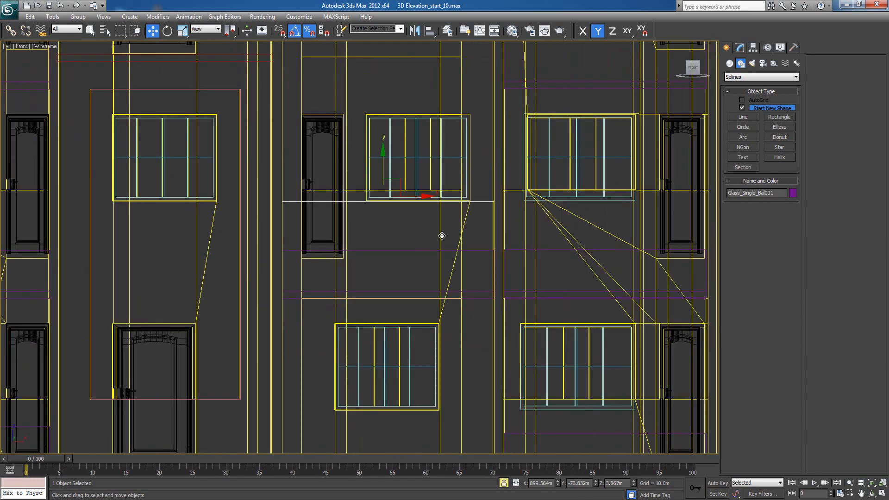
Step: Check the cloned panel against the lower parapet in shaded and wireframe display, and fine-tune its height to about 3.86 m
middle_click_drag(447, 310, 402, 196)
scroll(402, 195, "down", 2)
middle_click_drag(398, 255, 386, 278)
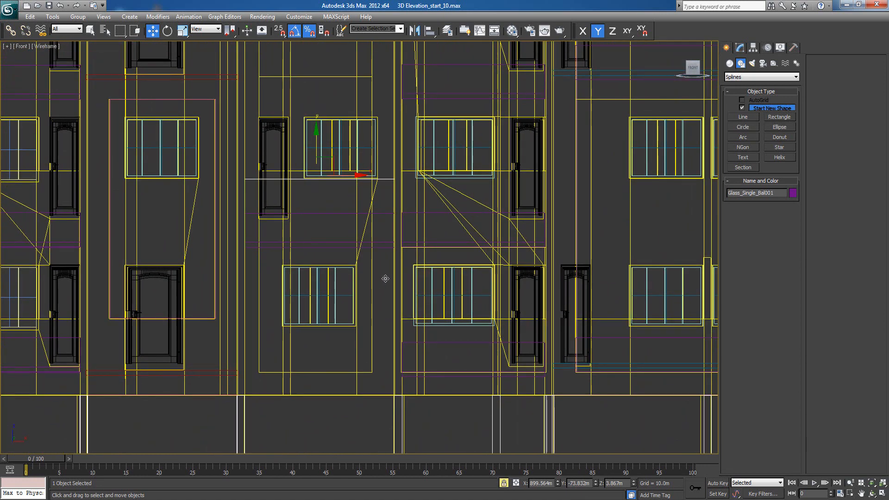
scroll(383, 278, "down", 4)
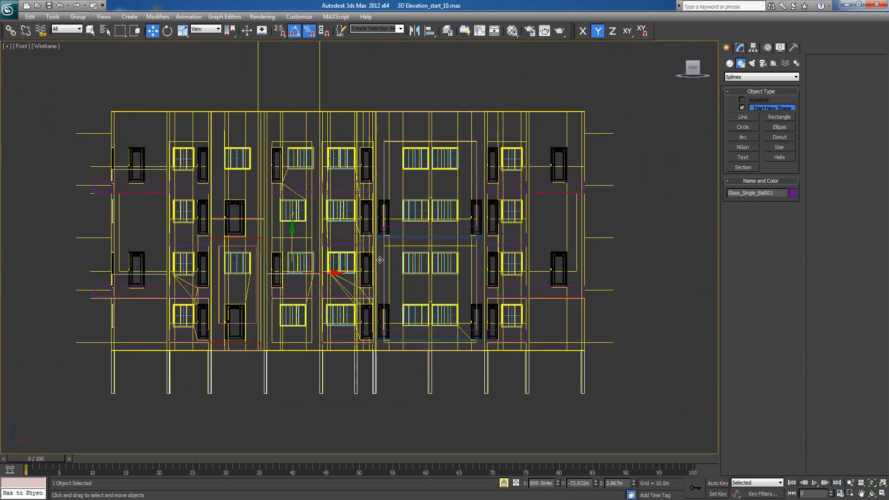
mouse_move(423, 304)
middle_mouse_down()
mouse_move(432, 302)
mouse_move(415, 306)
middle_mouse_up()
scroll(392, 305, "up", 2)
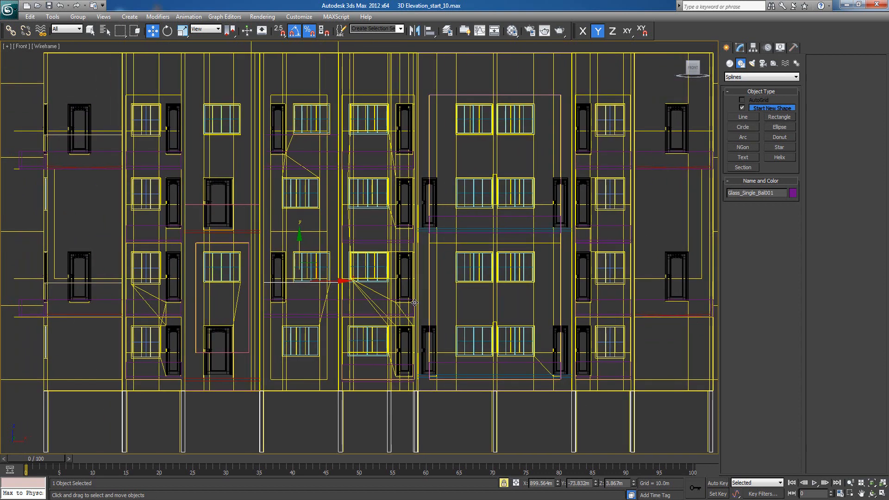
key("F3")
scroll(298, 313, "up", 7)
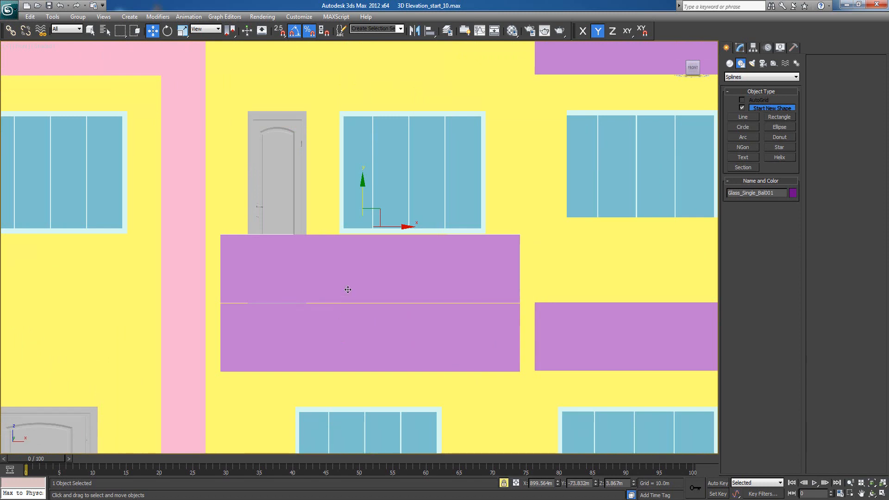
scroll(348, 290, "up", 2)
key("F3")
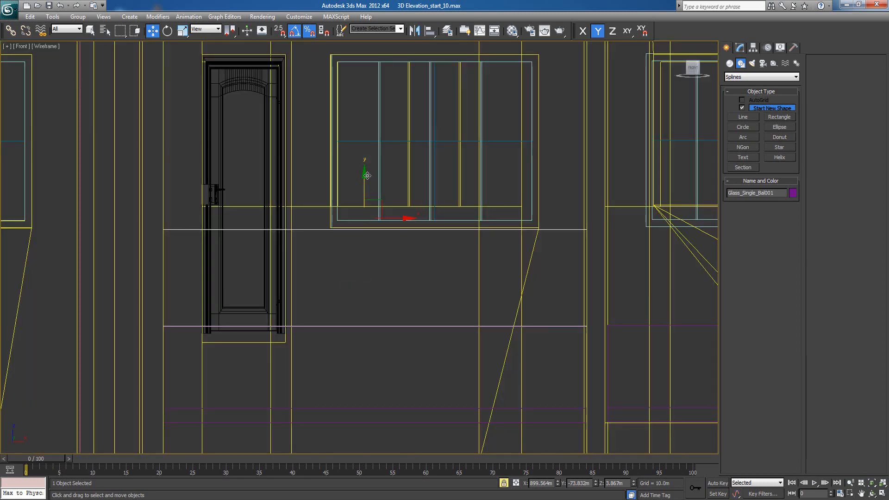
scroll(364, 177, "down", 5)
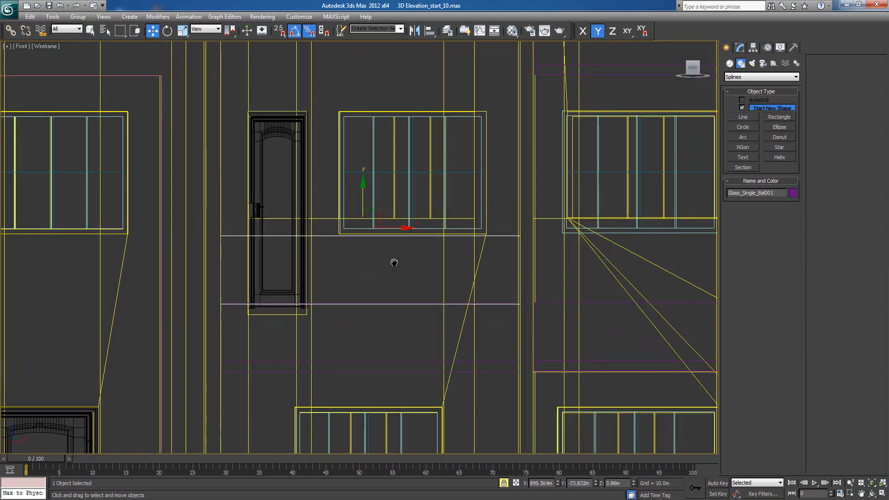
scroll(408, 315, "down", 4)
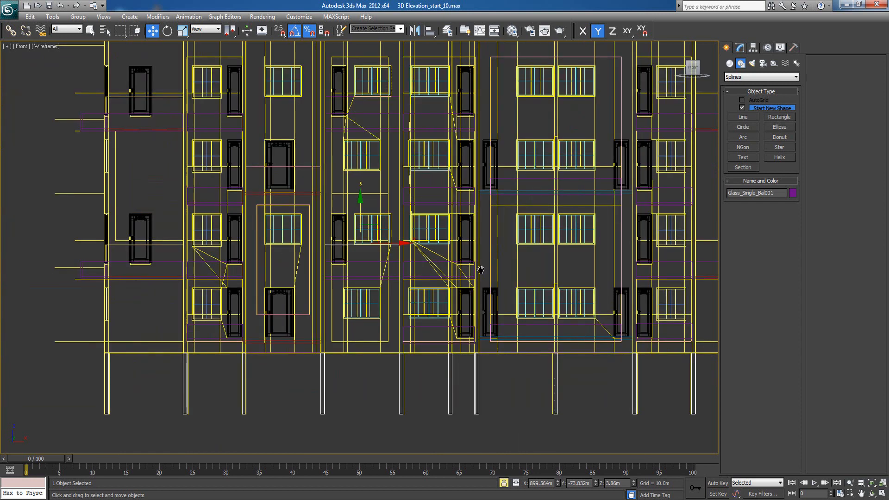
middle_click_drag(300, 195, 279, 219)
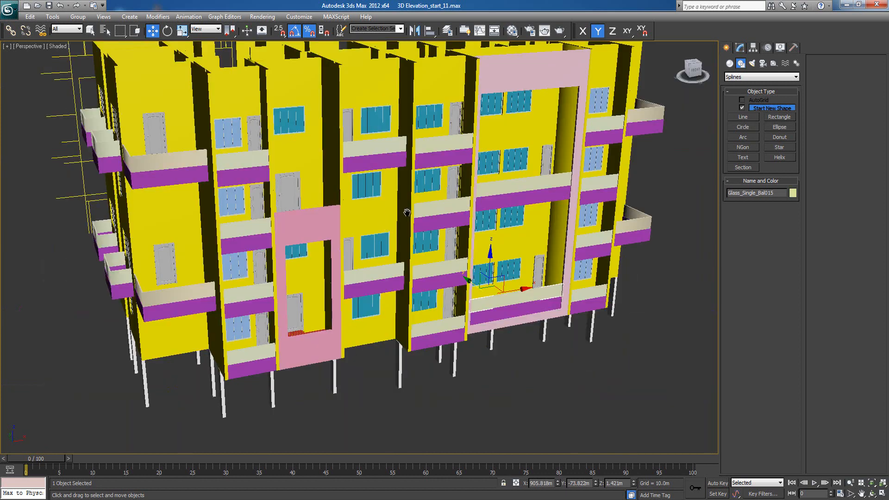
Step: Clone the upper corner balcony's wraparound glass panel upward along Z to about 9.747 m as an independent copy
scroll(307, 267, "up", 3)
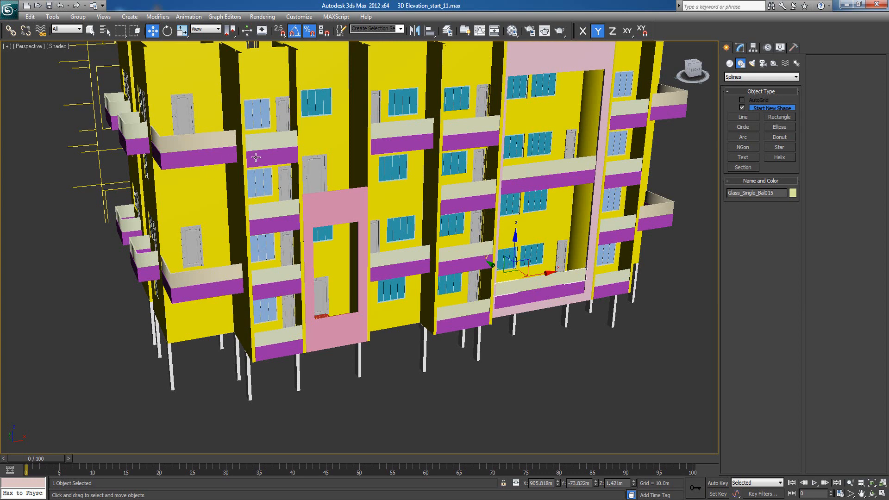
middle_click_drag(415, 271, 202, 221, "alt")
scroll(242, 199, "up", 5)
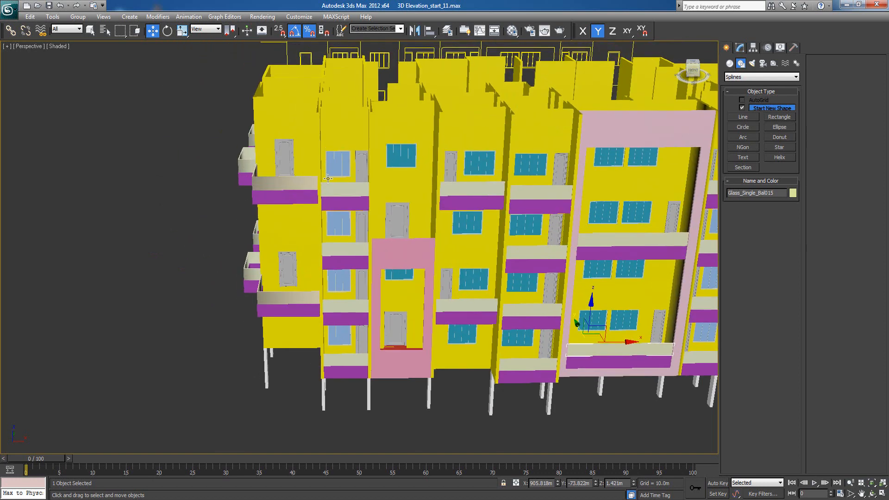
middle_click_drag(289, 301, 290, 301, "alt")
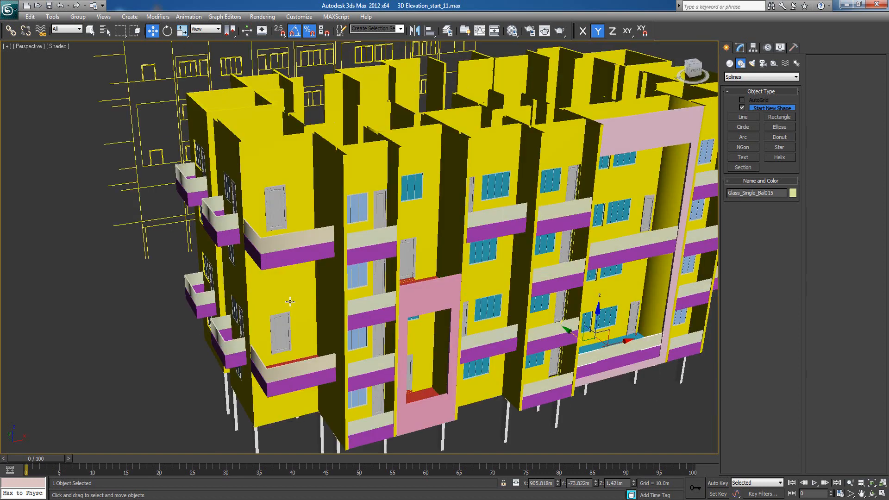
left_click(270, 247)
key("z")
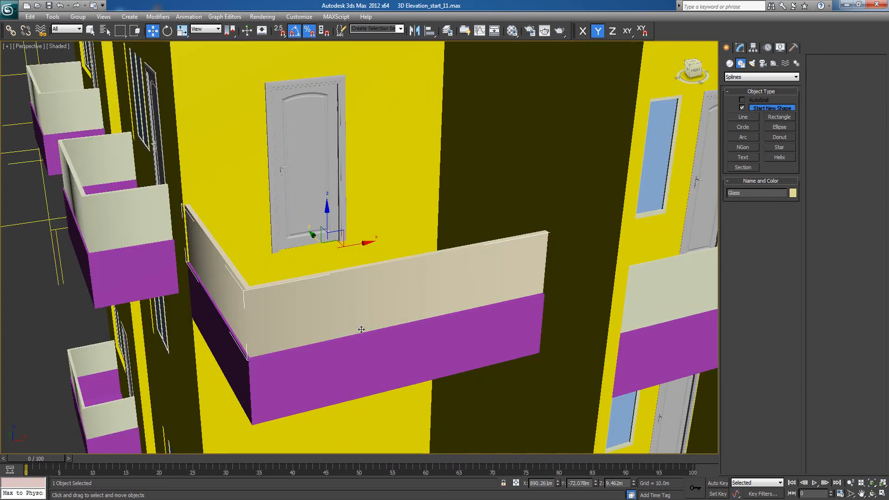
middle_click_drag(366, 339, 359, 322, "alt")
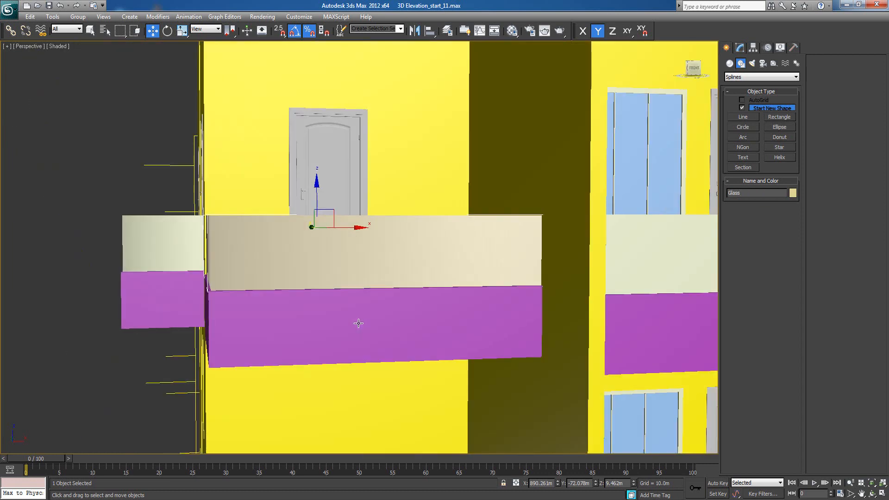
key("z")
left_click_drag(292, 189, 292, 140)
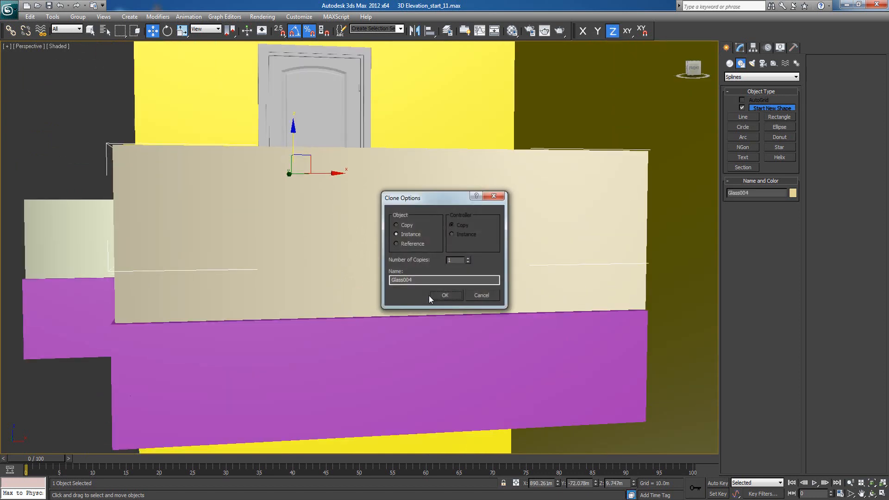
left_click(441, 294)
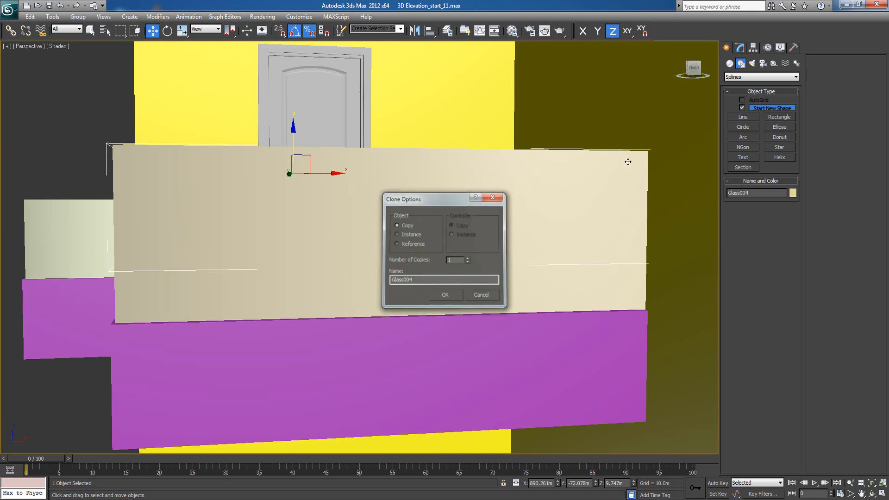
Step: Scale the copied corner glass panel down to 18% along Z to form a thin rail strip
left_click(739, 48)
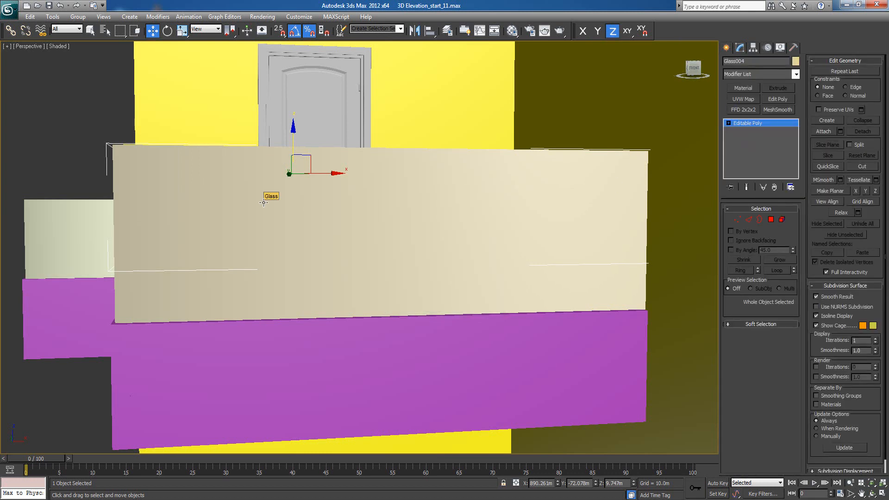
key("r")
left_click_drag(293, 151, 290, 211)
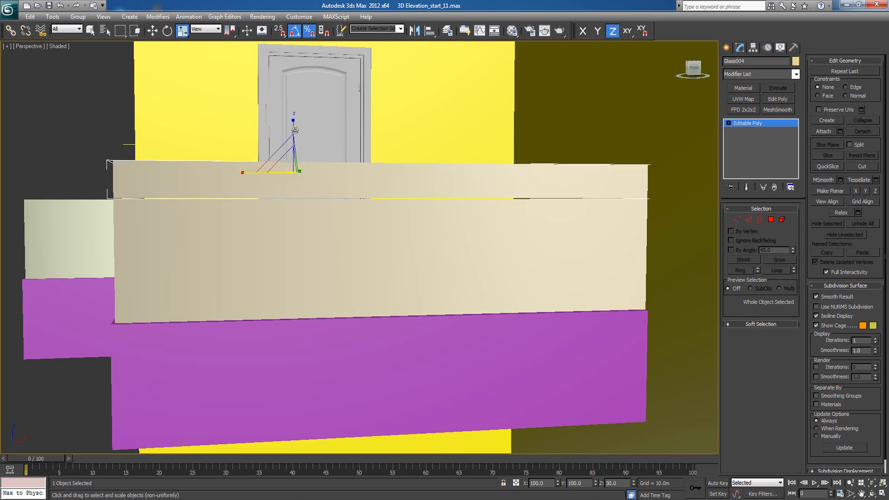
left_click_drag(294, 136, 293, 154)
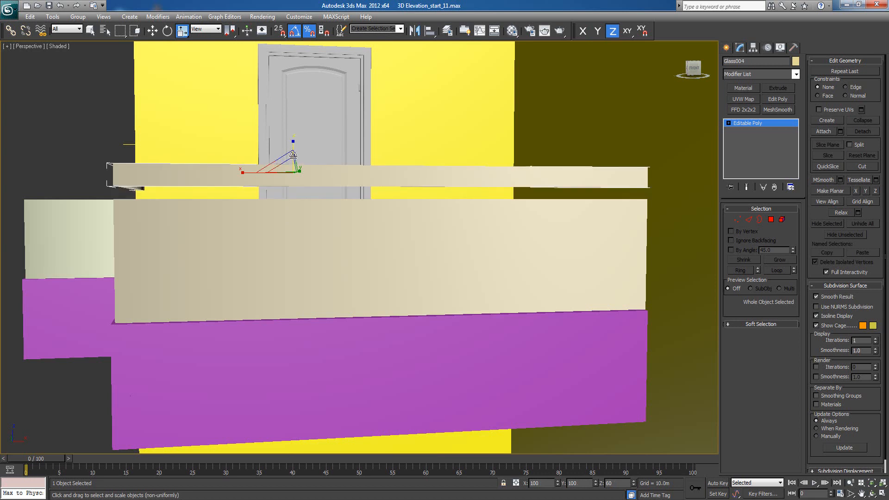
left_click(726, 47)
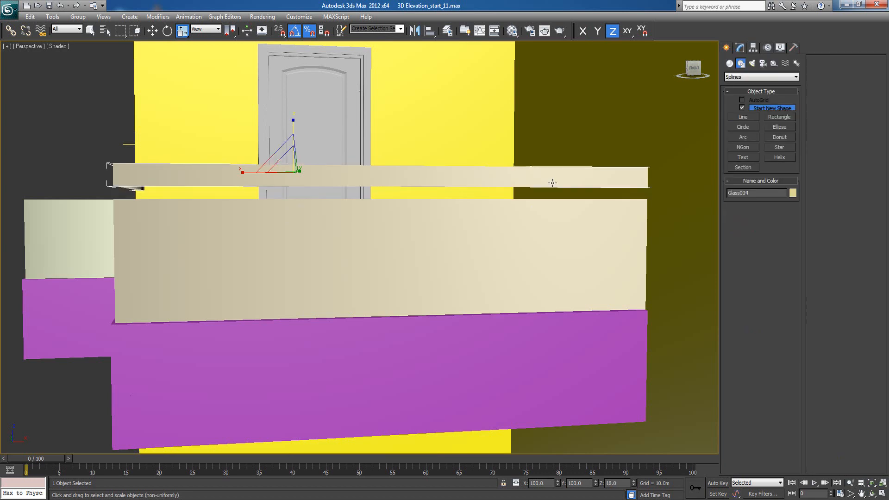
Step: Lower the thin rail strip above the upper corner balcony's glass to about 9.728 m in Z, aligning it with the elevation line
key("f")
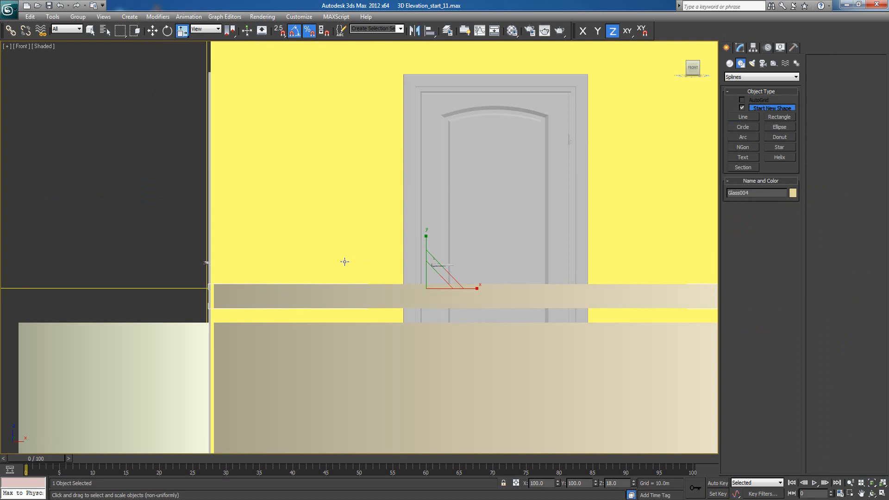
key("F3")
middle_click_drag(413, 348, 378, 314)
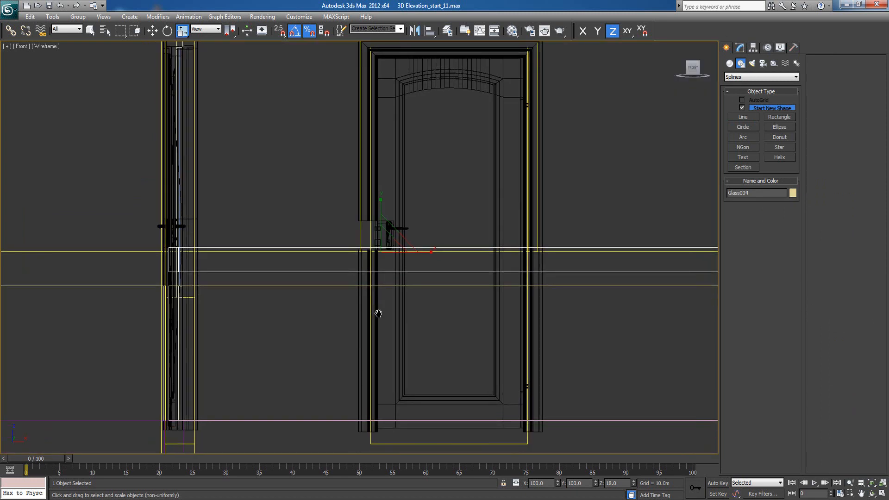
scroll(378, 313, "up", 5)
key("w")
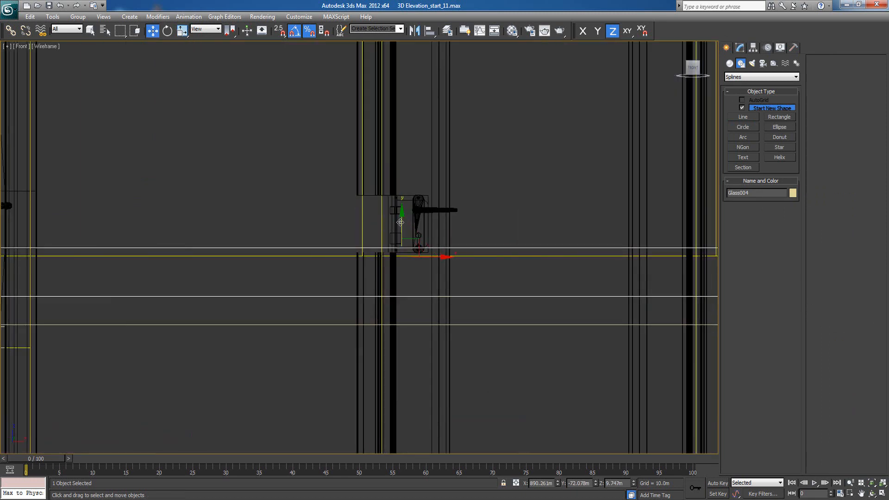
left_click_drag(400, 222, 378, 312)
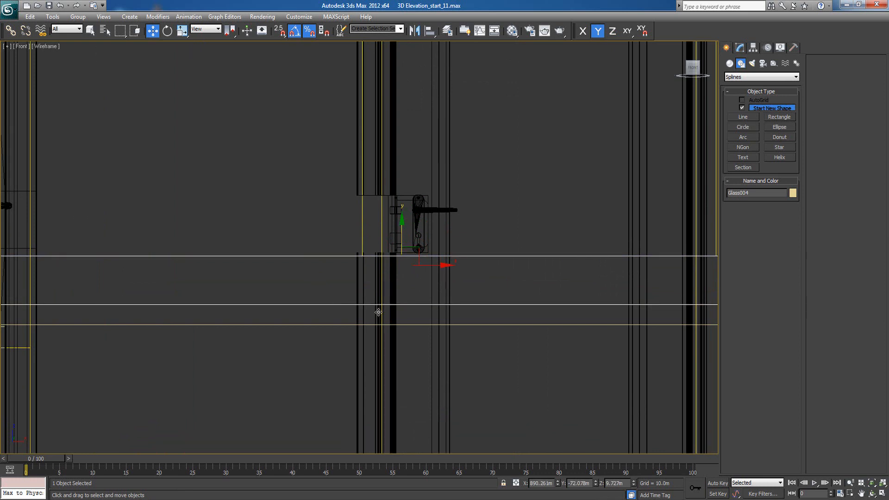
scroll(366, 343, "down", 3)
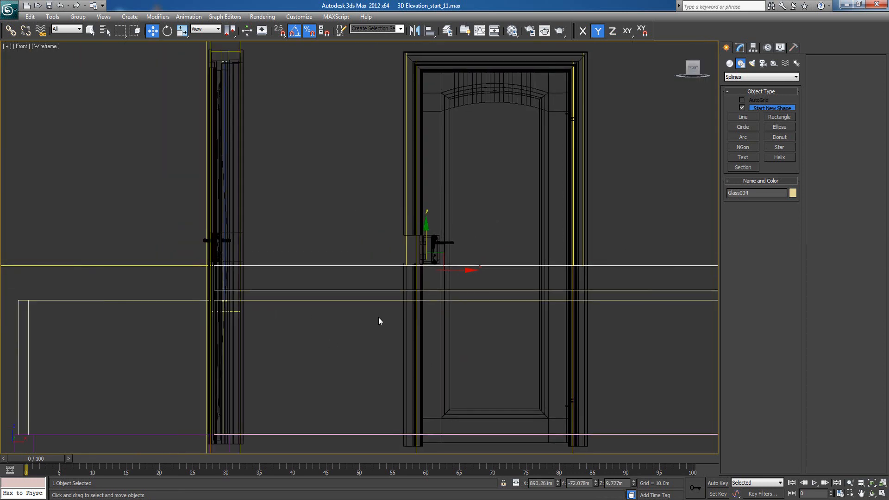
middle_click_drag(378, 318, 332, 321)
scroll(370, 319, "up", 5)
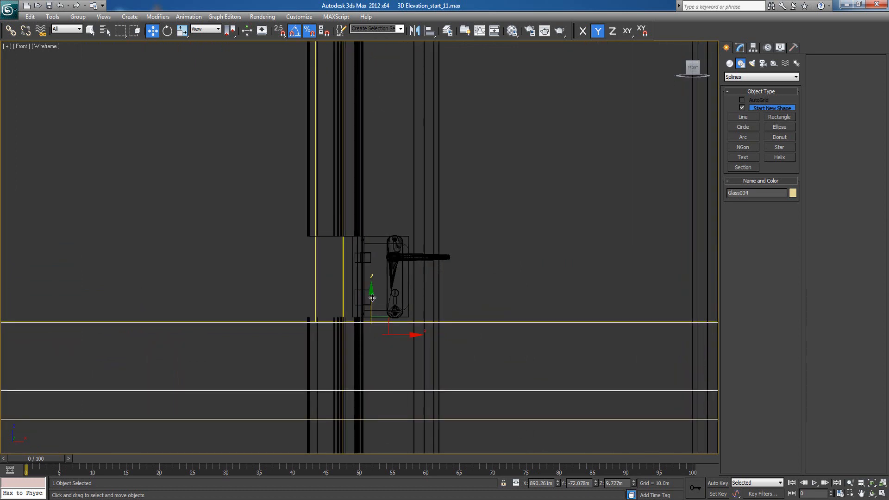
left_click_drag(372, 298, 373, 298)
scroll(343, 361, "down", 5)
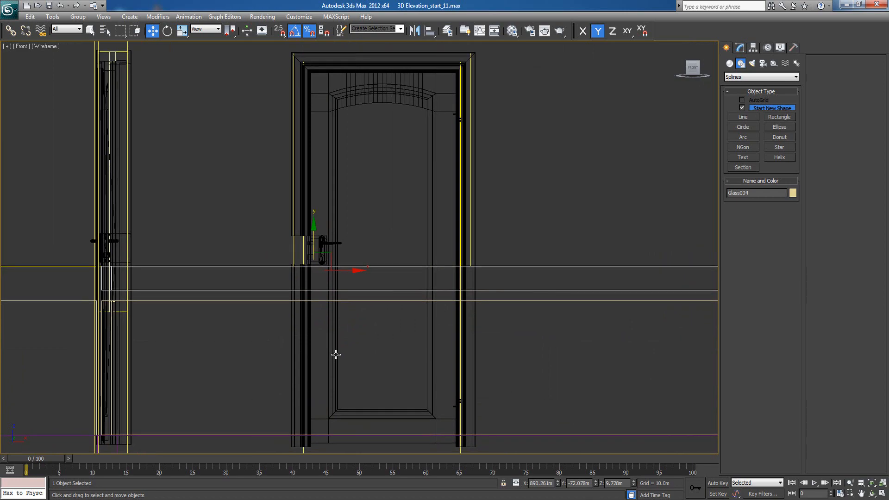
Step: Examine the rail strip above the upper corner balcony's glass in shaded perspective, from close up and against the whole building
key("p")
key("z")
scroll(325, 355, "down", 3)
middle_click_drag(313, 358, 329, 365, "alt")
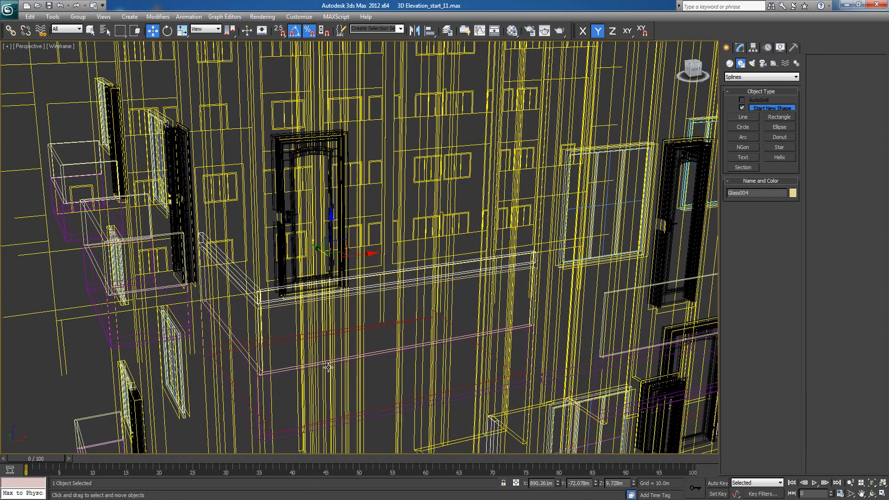
key("F3")
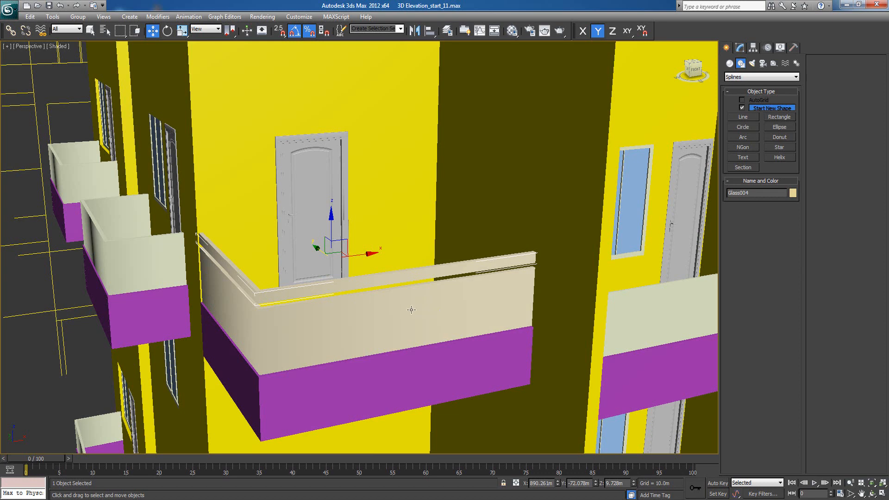
middle_click_drag(411, 309, 405, 309)
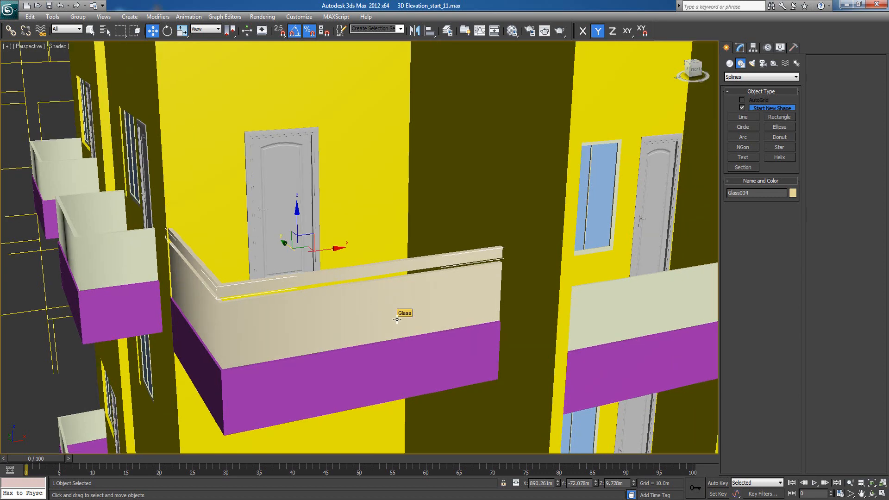
mouse_move(331, 339)
middle_mouse_down("alt")
mouse_move(320, 337)
mouse_move(337, 359)
mouse_move(349, 325)
mouse_move(341, 328)
middle_mouse_up("alt")
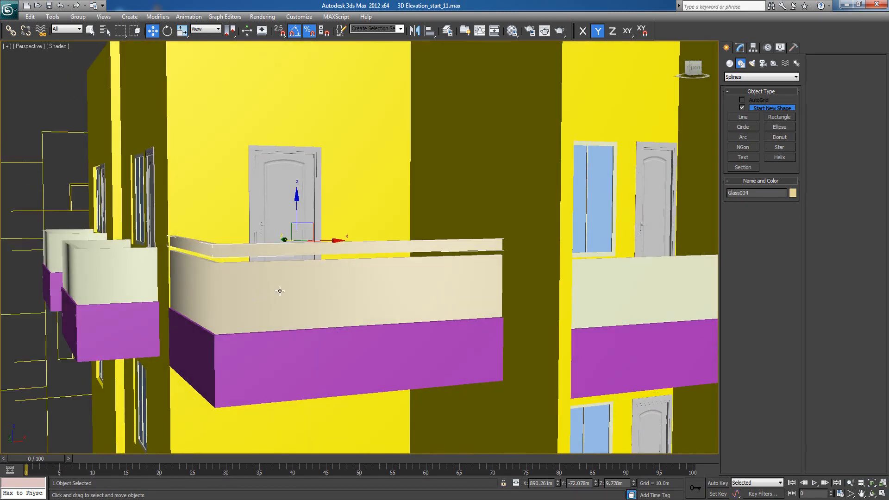
middle_click_drag(280, 291, 349, 313, "alt")
scroll(359, 304, "down", 5)
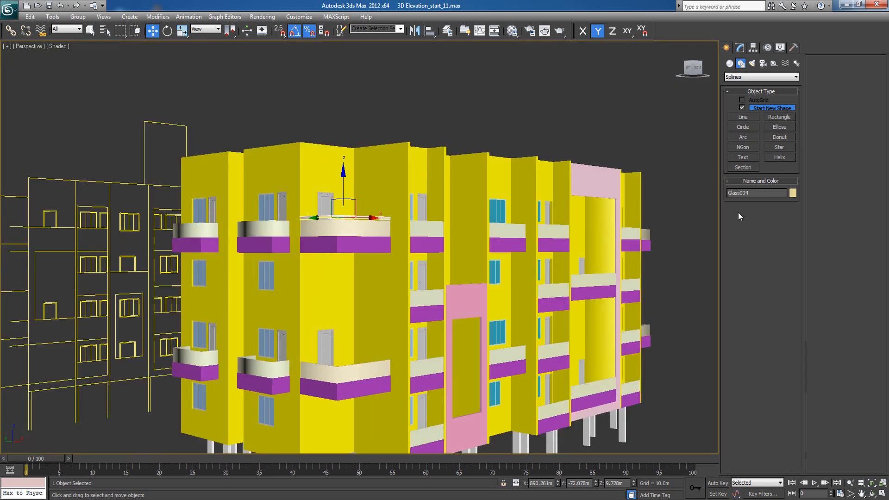
Step: Recolour the corner rail strip dark green and clone it down along Z to the lower corner balcony at about 4.272 m
left_click(793, 194)
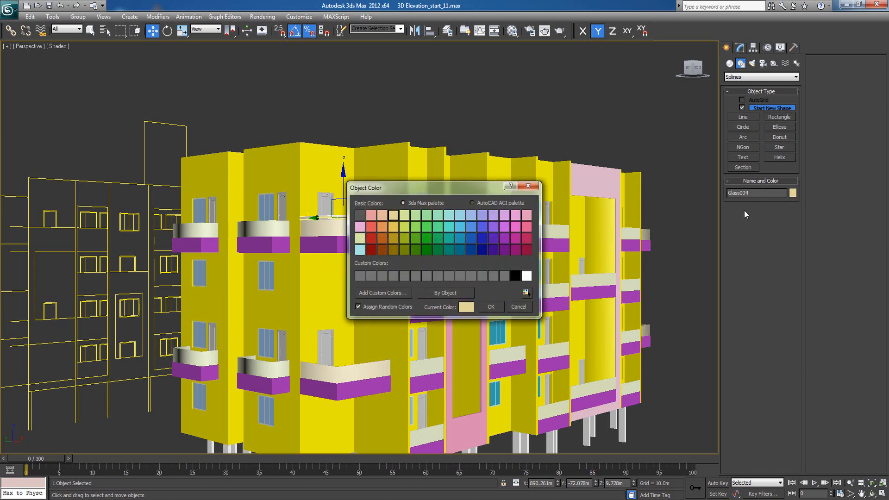
left_click(426, 250)
left_click(484, 306)
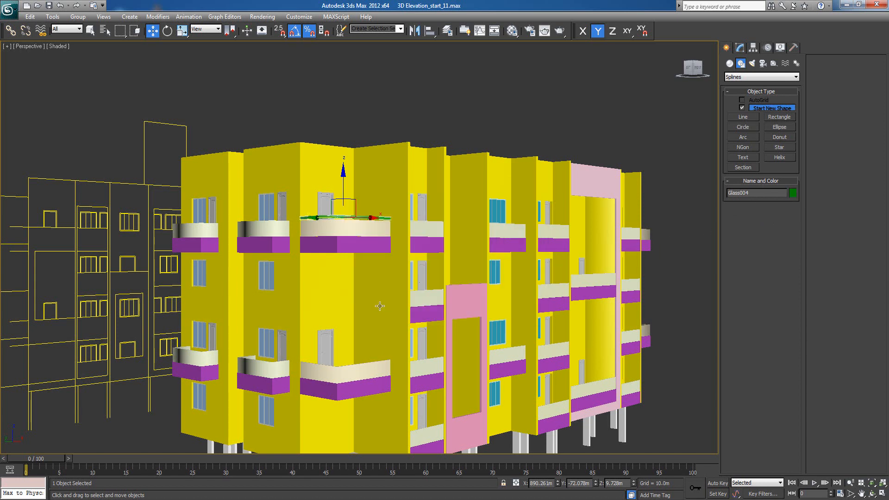
middle_click_drag(380, 306, 380, 258)
left_click_drag(338, 166, 340, 280, "shift")
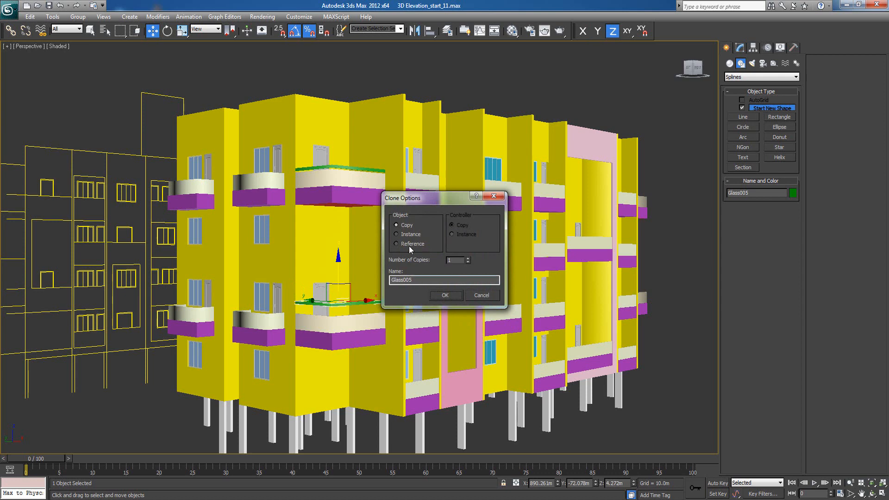
left_click(445, 295)
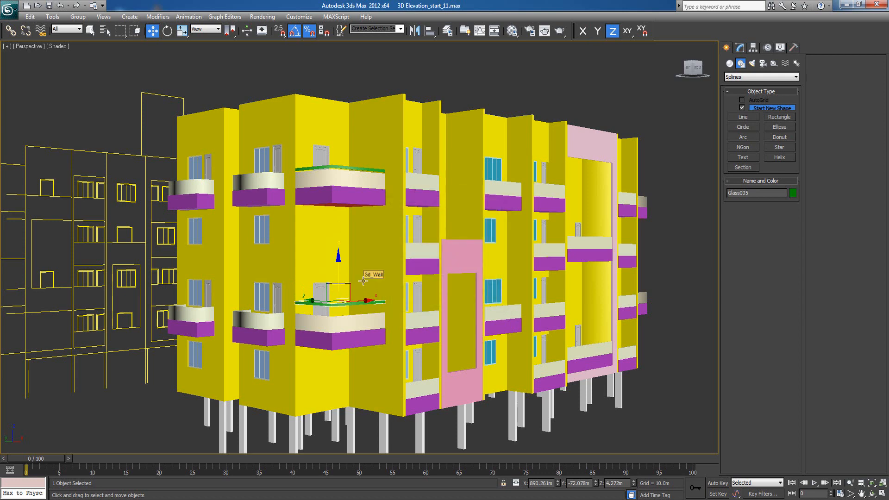
Step: Lower the cloned green rail onto the elevation line above the lower corner balcony's glass, to about 3.928 m in Z
key("f")
key("z")
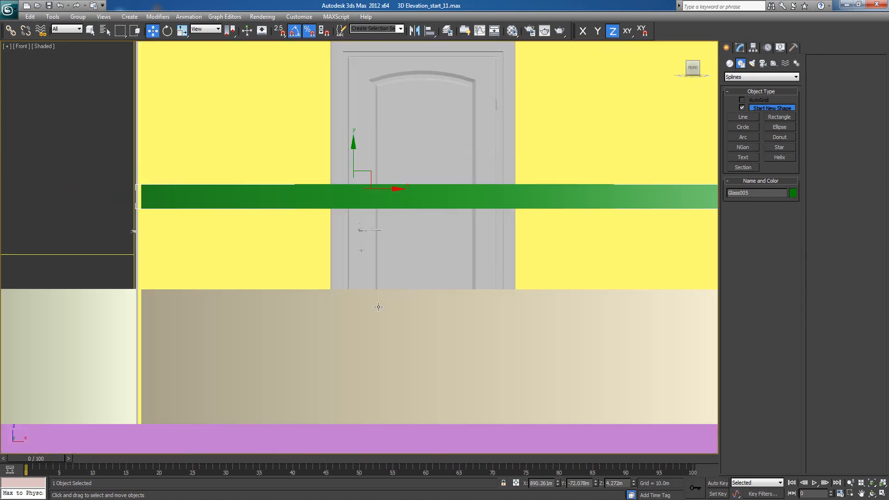
key("F3")
scroll(379, 307, "down", 4)
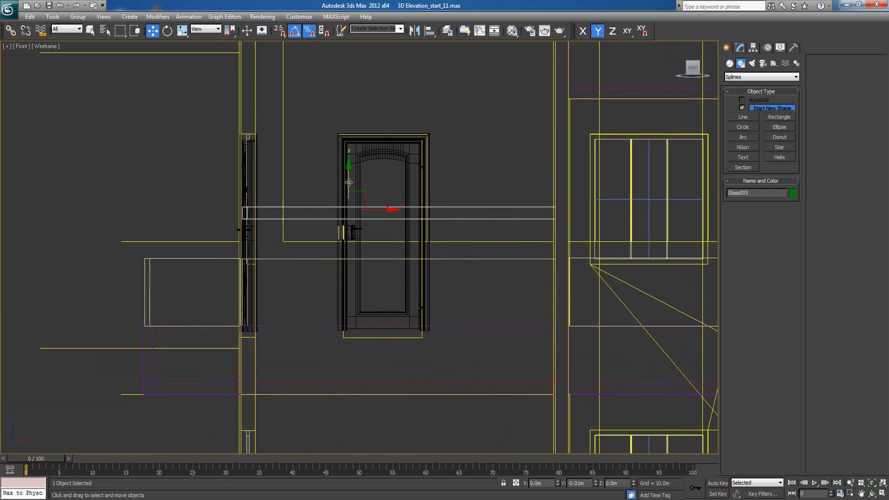
left_click_drag(349, 182, 351, 210)
middle_click_drag(342, 300, 360, 304)
scroll(359, 303, "up", 6)
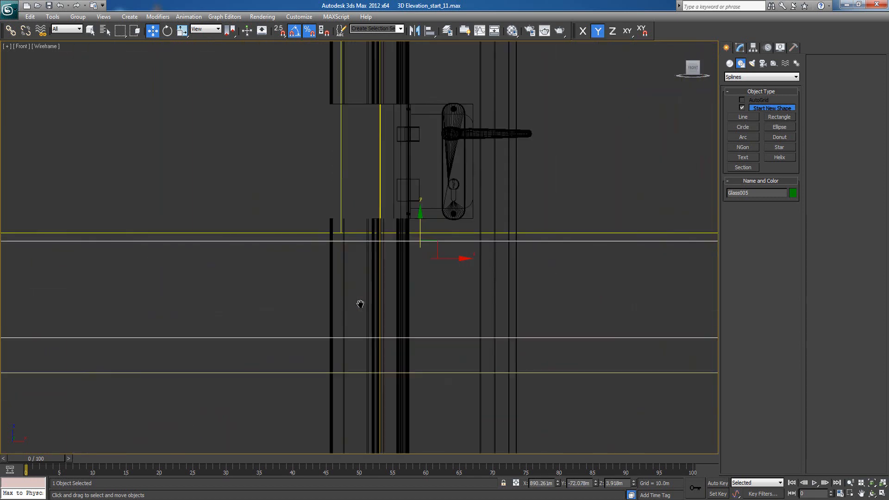
left_click_drag(417, 222, 416, 214)
scroll(426, 318, "down", 4)
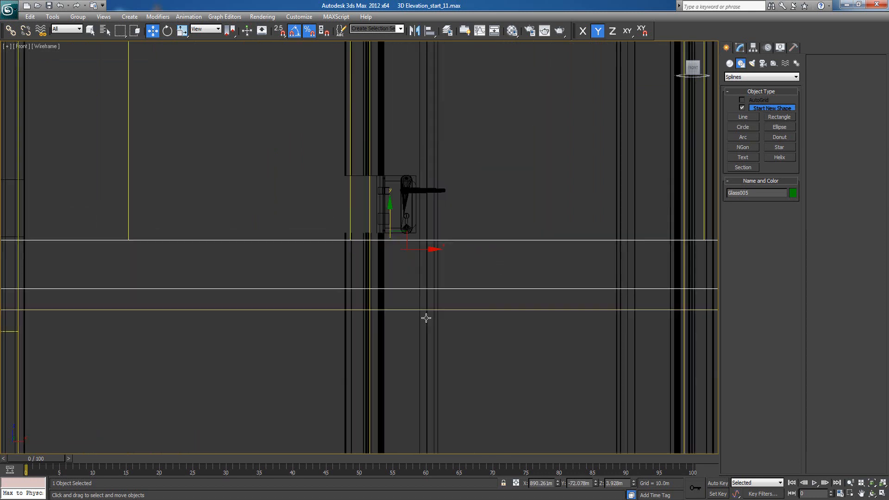
Step: Select the glass panel of the single balcony beside the lower corner balcony and check it in shaded and wireframe display
scroll(426, 318, "down", 10)
middle_click_drag(476, 318, 297, 323)
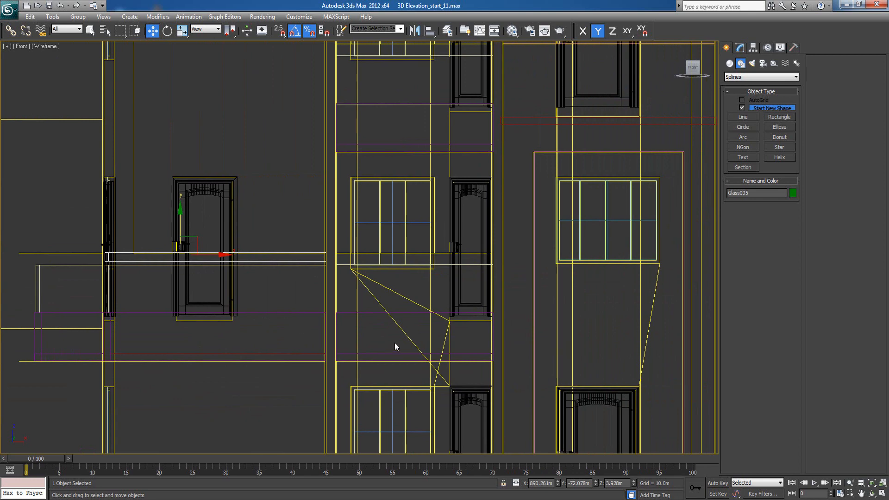
left_click(342, 265)
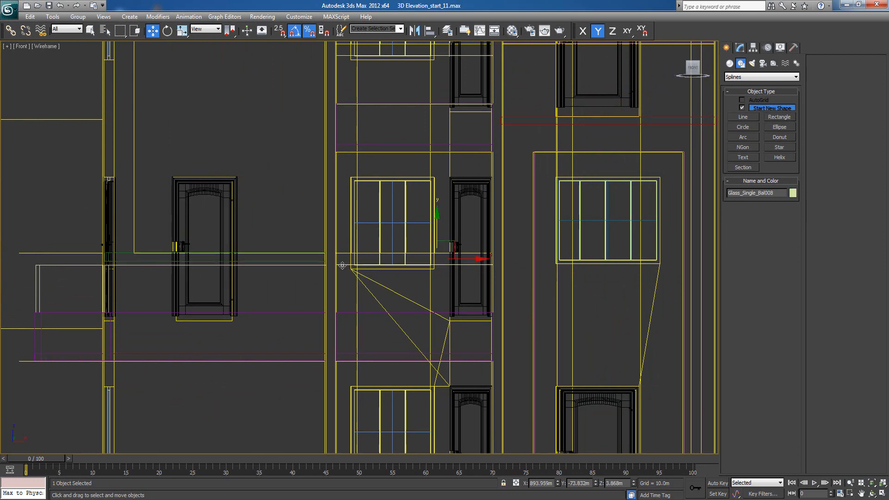
middle_click_drag(360, 326, 404, 299)
scroll(248, 305, "down", 2)
middle_click_drag(210, 294, 265, 304)
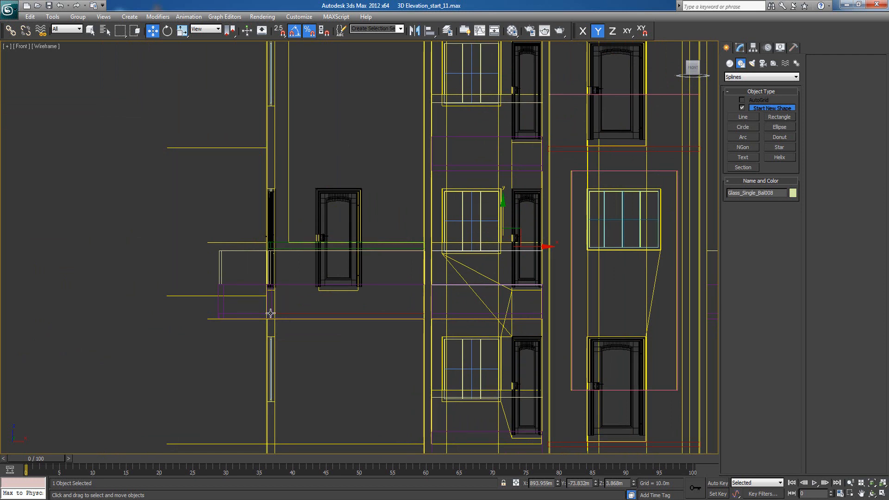
middle_click_drag(454, 327, 421, 330)
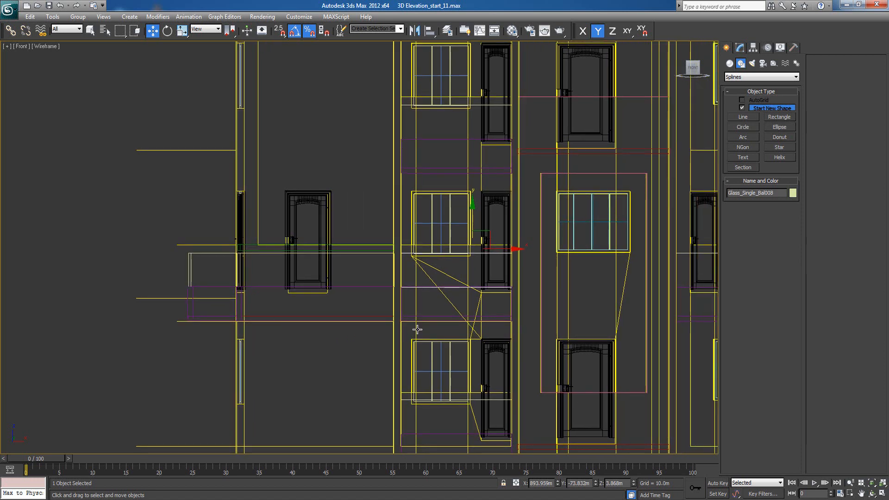
key("F3")
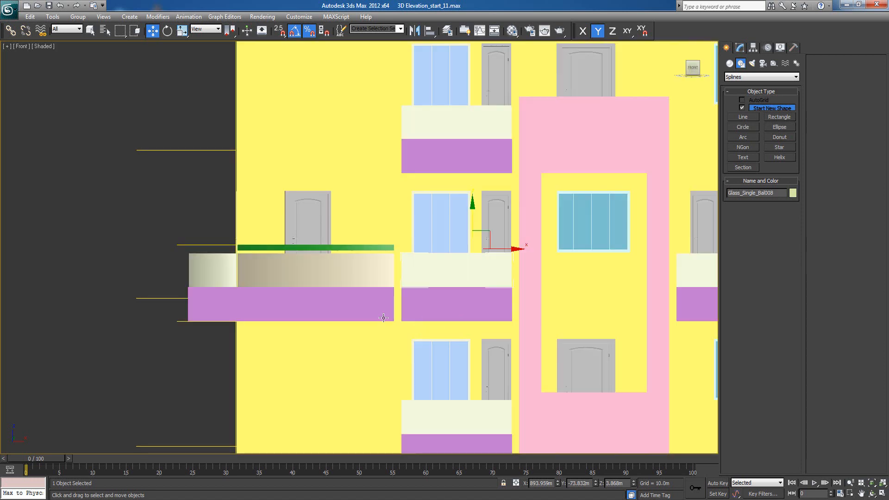
scroll(383, 318, "up", 2)
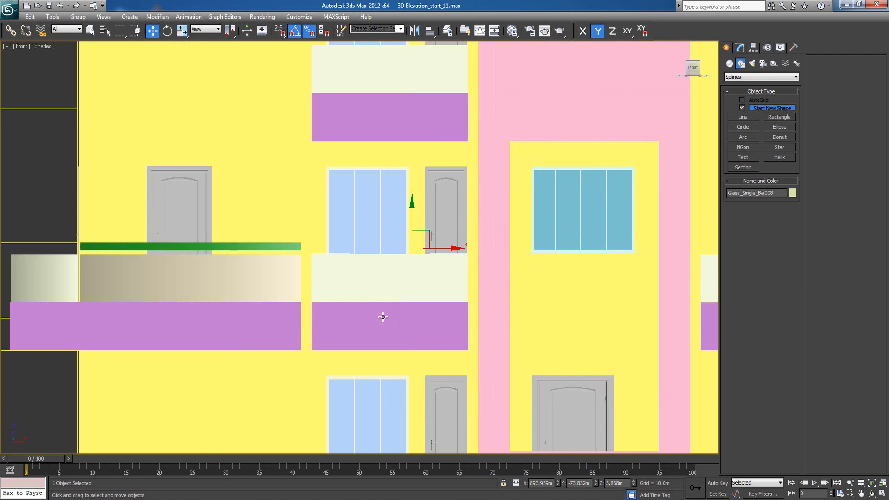
key("F3")
scroll(380, 284, "up", 2)
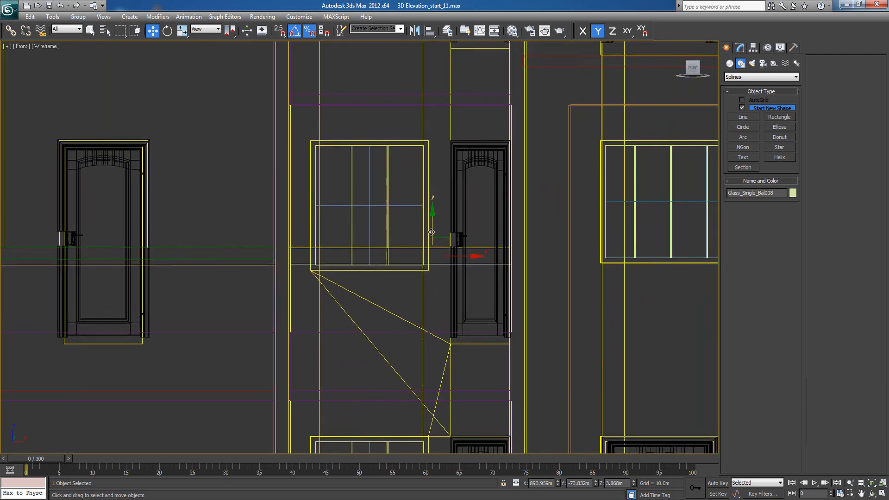
Step: Clone the single balcony's glass panel upward to about 4.589 m in Z and scale the clone down vertically into a thin strip
left_click_drag(431, 232, 427, 148, "shift")
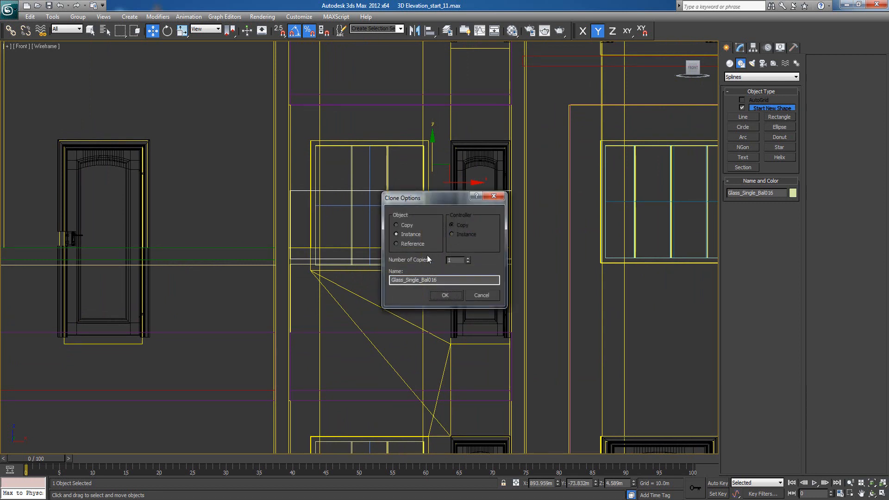
left_click(456, 295)
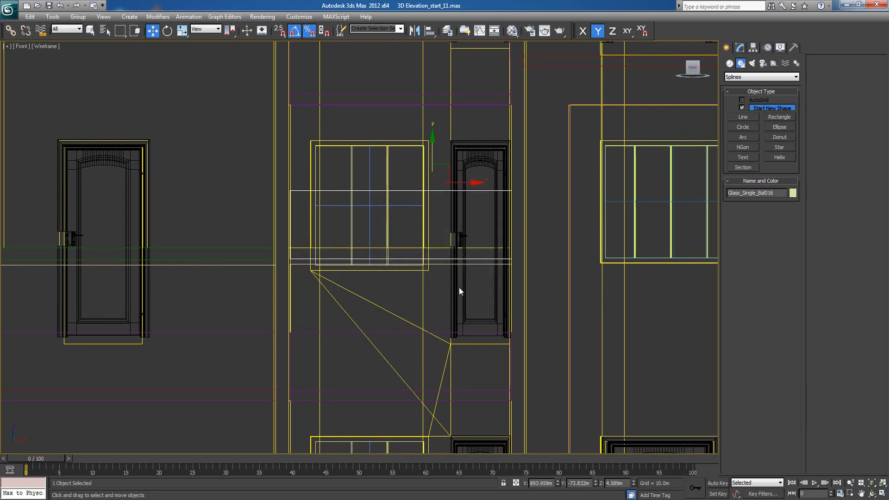
key("r")
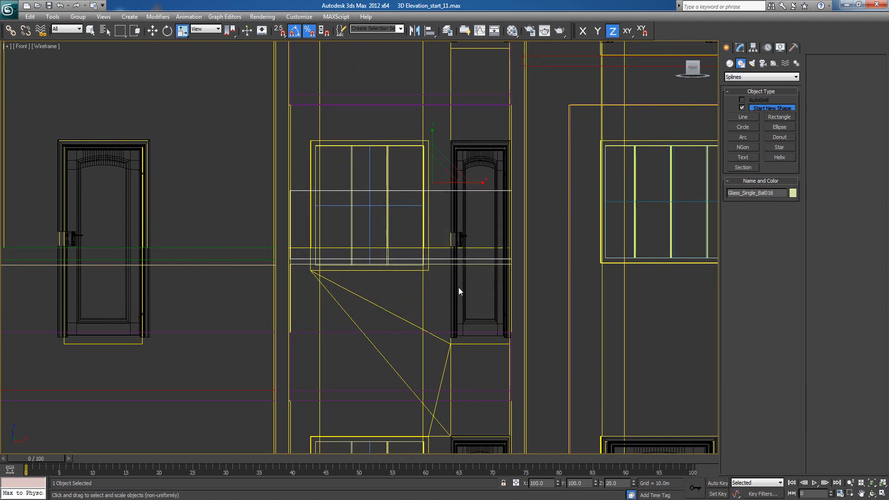
left_click(742, 47)
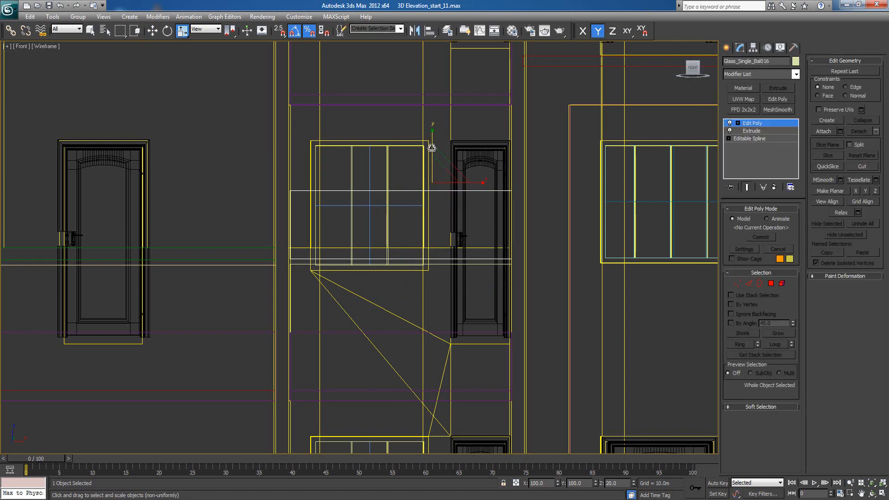
left_click_drag(431, 145, 424, 262)
Step: Lower the thin strip to about 3.967 m in Z and raise its four bottom vertices slightly to make the rail slimmer
key("w")
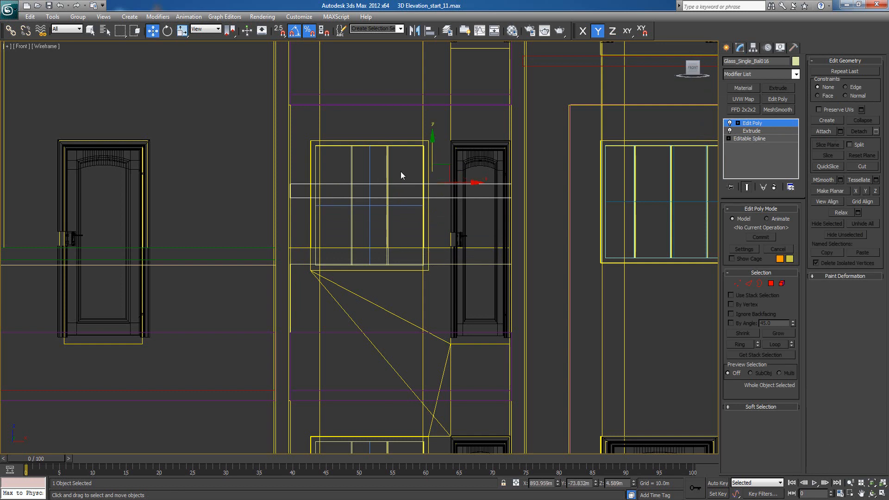
left_click_drag(434, 160, 430, 205)
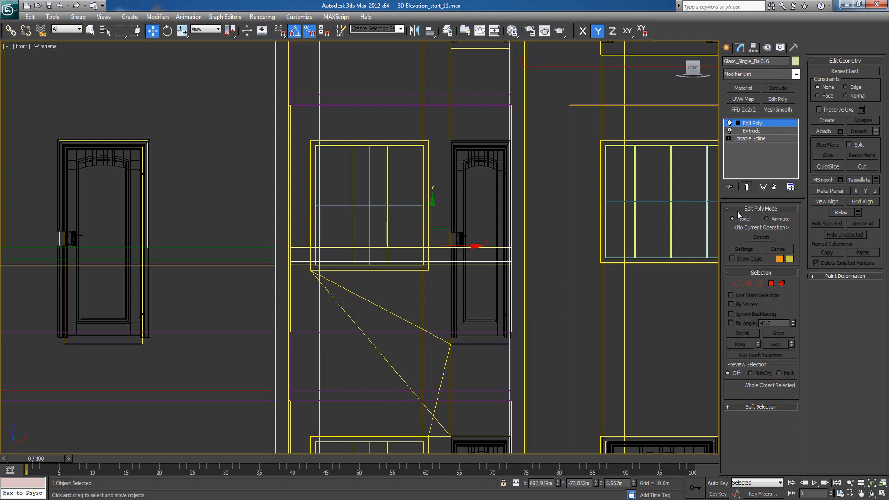
left_click(737, 283)
left_click_drag(565, 291, 268, 263)
left_click_drag(401, 223, 400, 215)
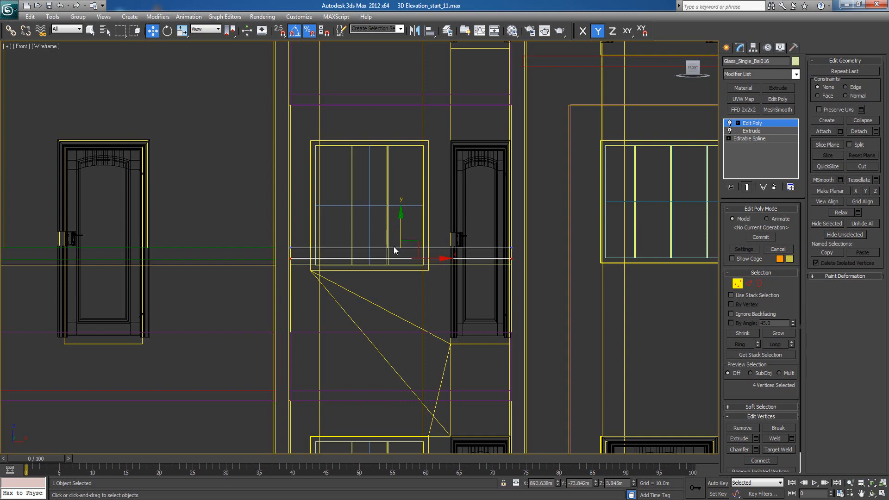
left_click(726, 48)
scroll(453, 254, "up", 6)
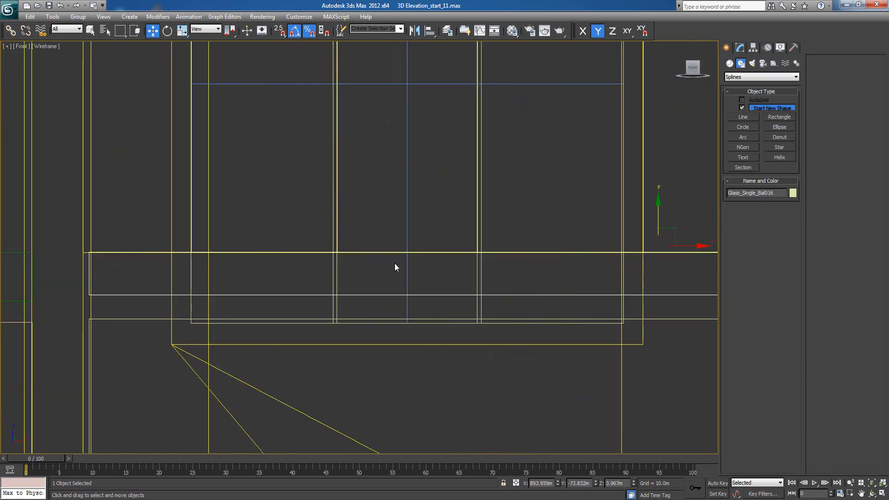
Step: Lower the single balcony's thin rail strip slightly to about 3.965 m in Z and check it in shaded display
mouse_move(658, 216)
left_mouse_down()
mouse_move(656, 224)
mouse_move(654, 216)
left_mouse_up()
scroll(494, 279, "down", 3)
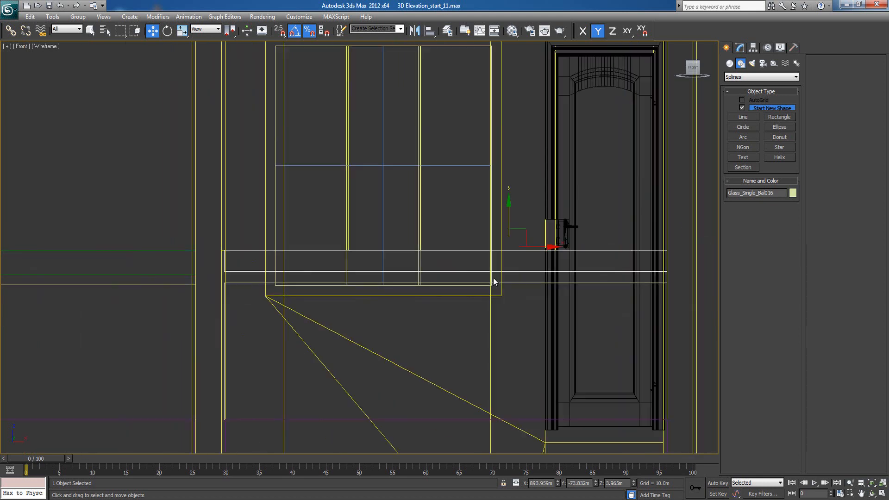
scroll(493, 277, "down", 2)
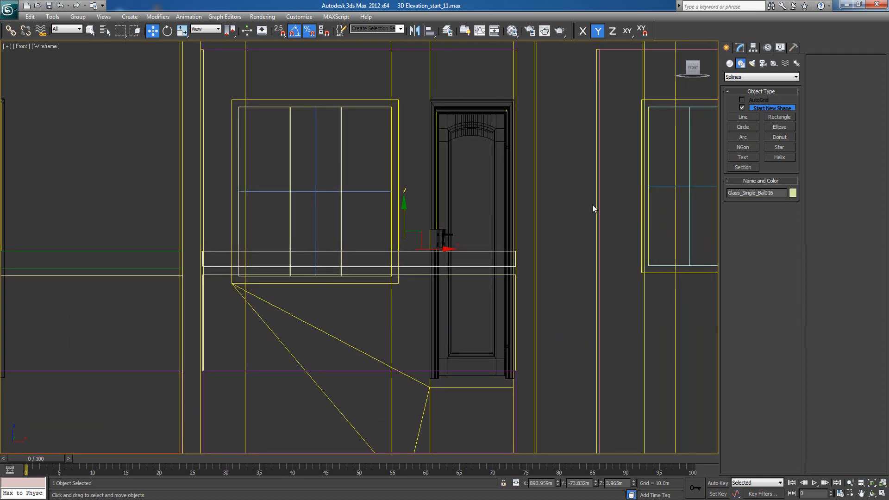
key("F3")
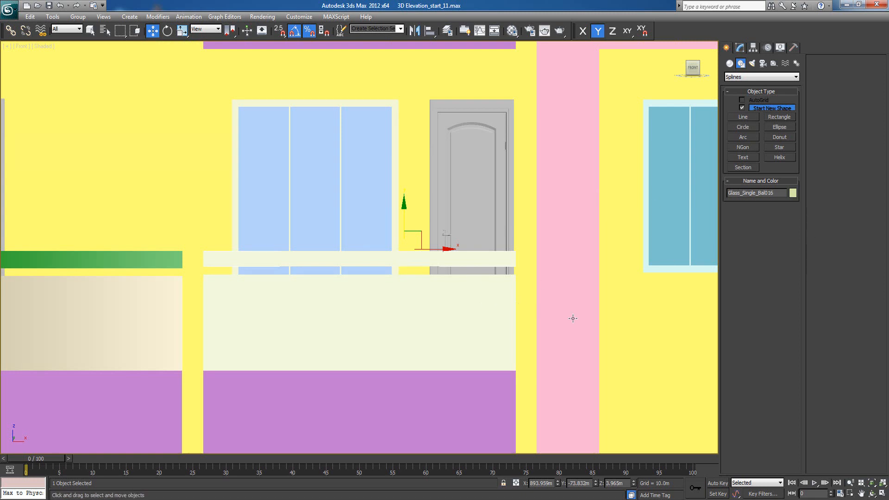
middle_click_drag(292, 297, 311, 301)
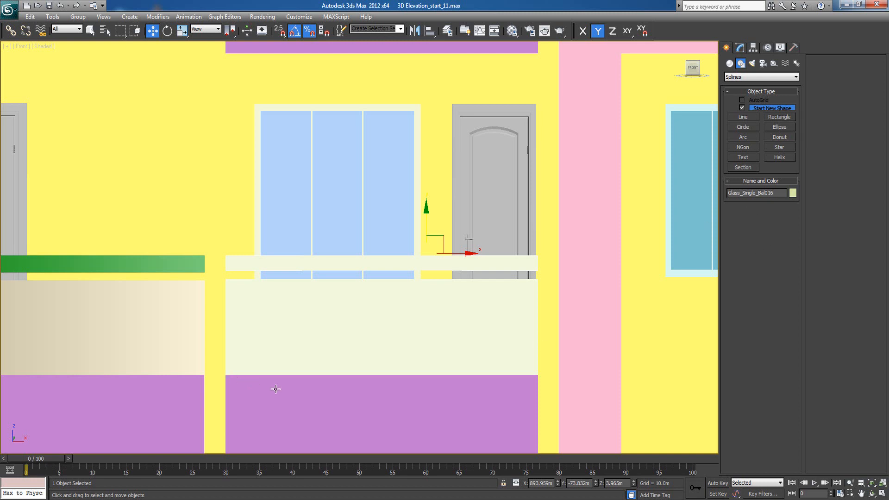
left_click(793, 193)
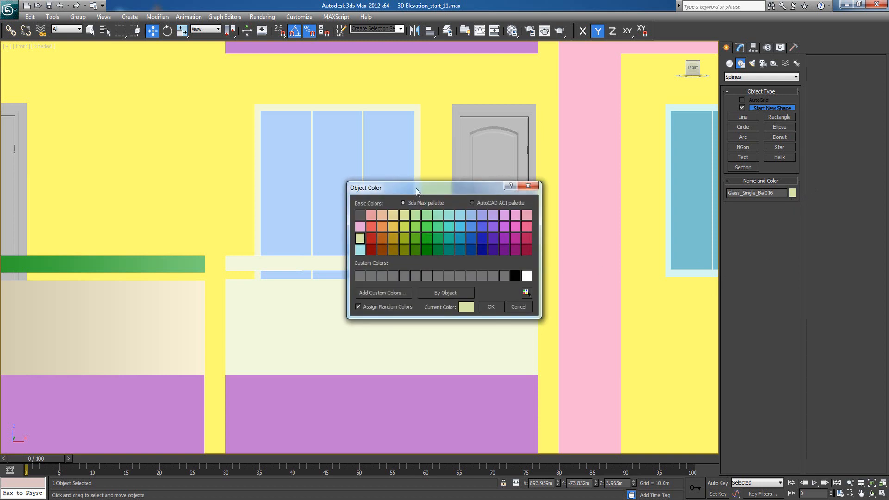
left_click_drag(416, 188, 484, 184)
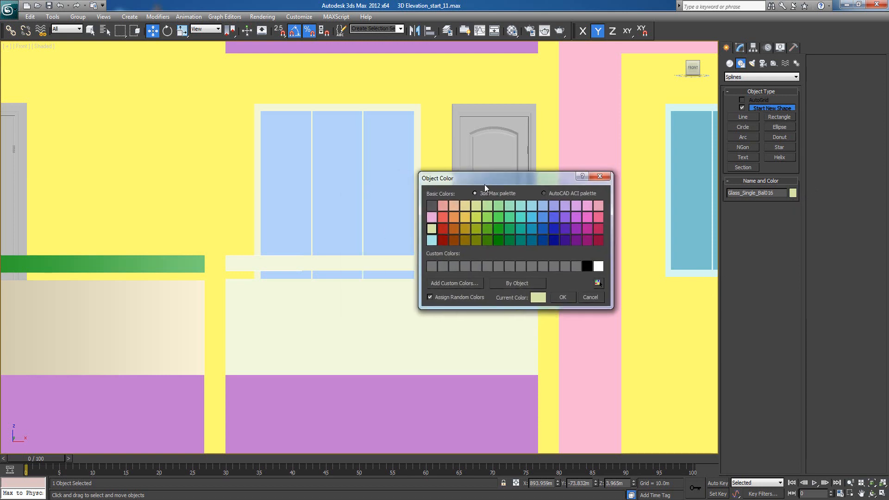
left_click(432, 266)
left_click(461, 282)
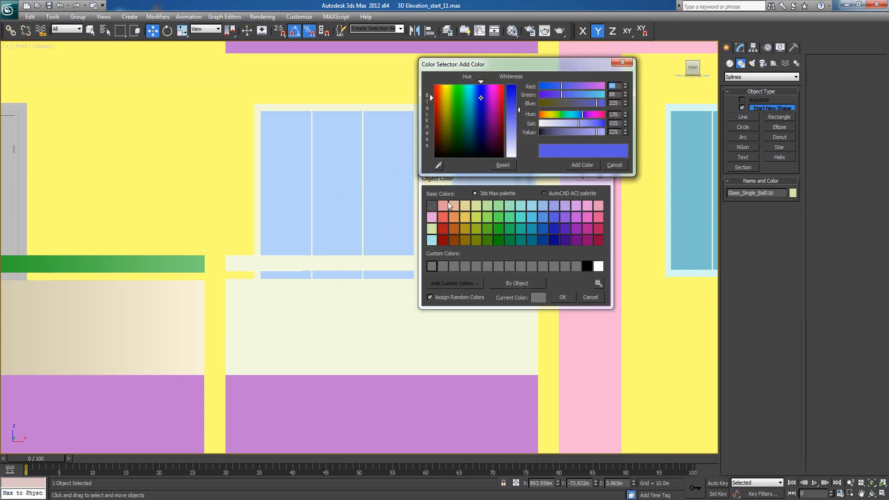
left_click(438, 166)
left_click(128, 256)
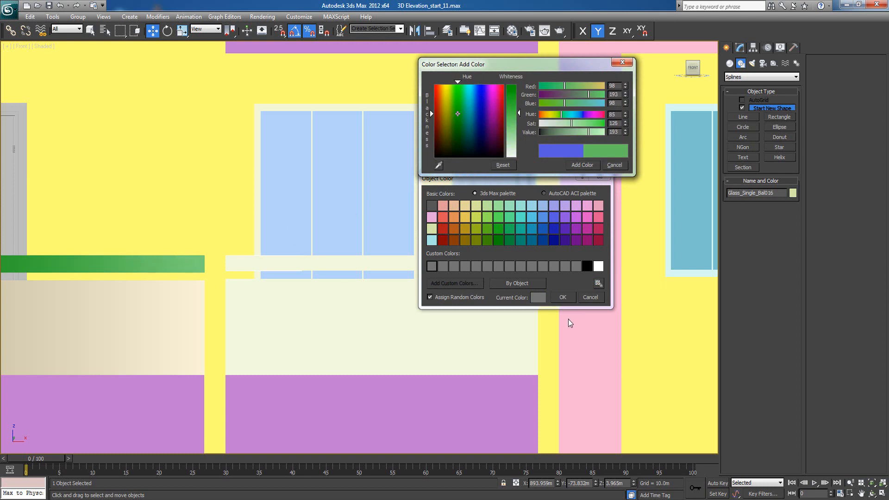
left_click(588, 166)
left_click(615, 166)
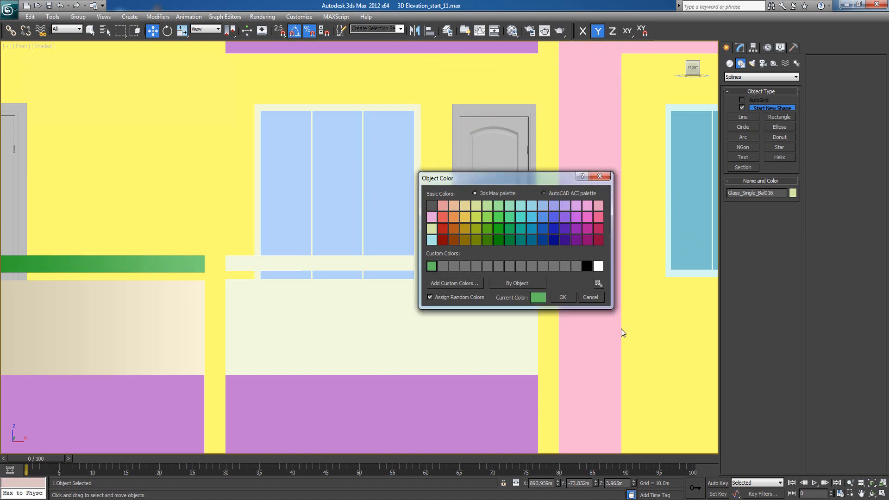
left_click(487, 240)
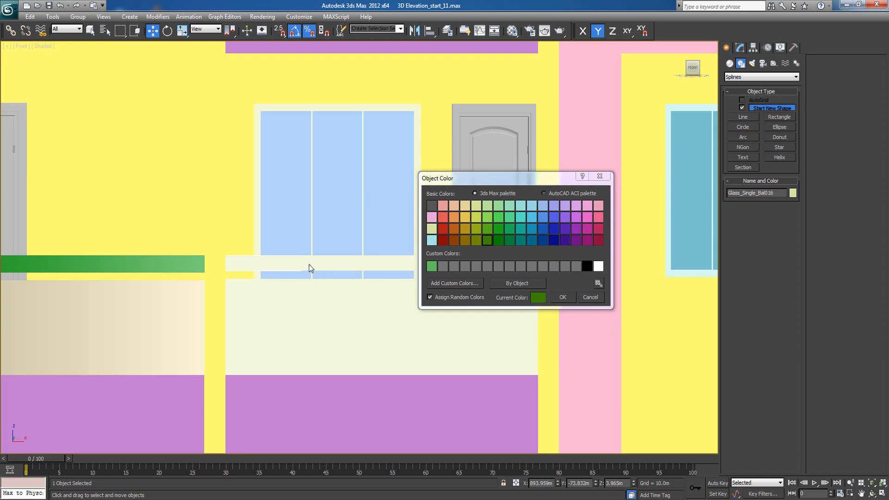
left_click(585, 297)
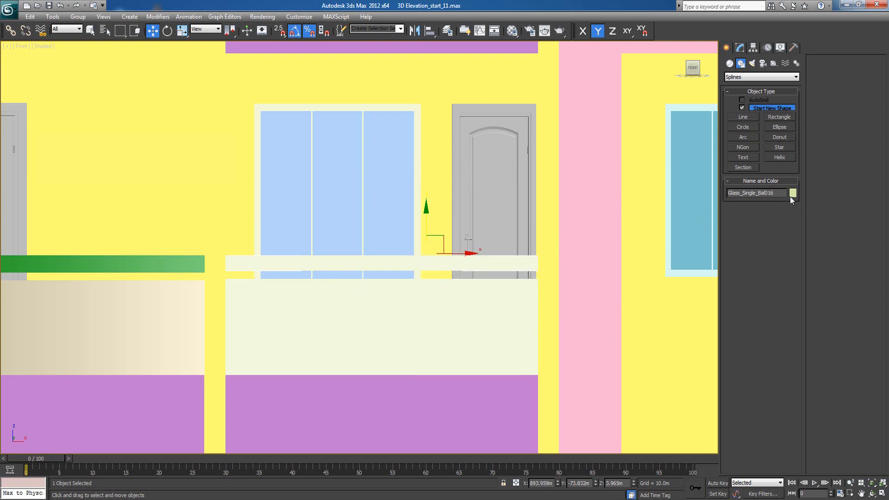
Step: Try a dark olive-green object color on the single balcony's rail and compare it with the corner balcony's rail
left_click(791, 195)
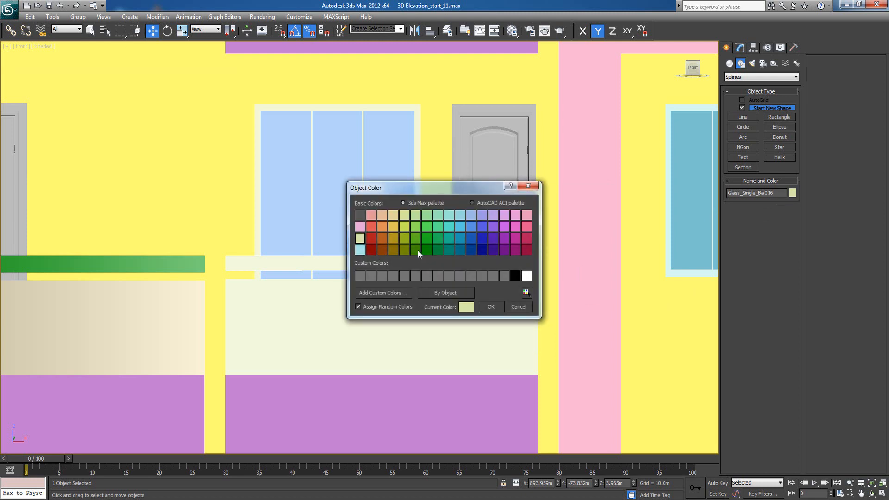
left_click(416, 251)
left_click(491, 306)
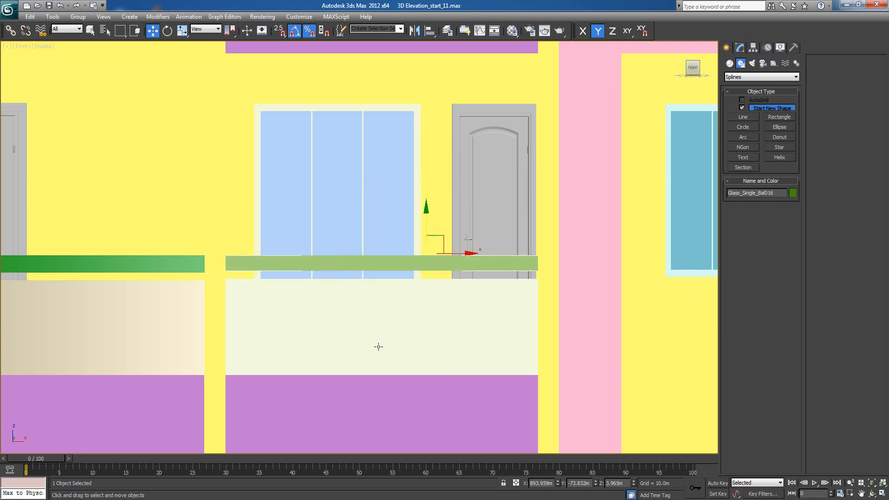
left_click(791, 195)
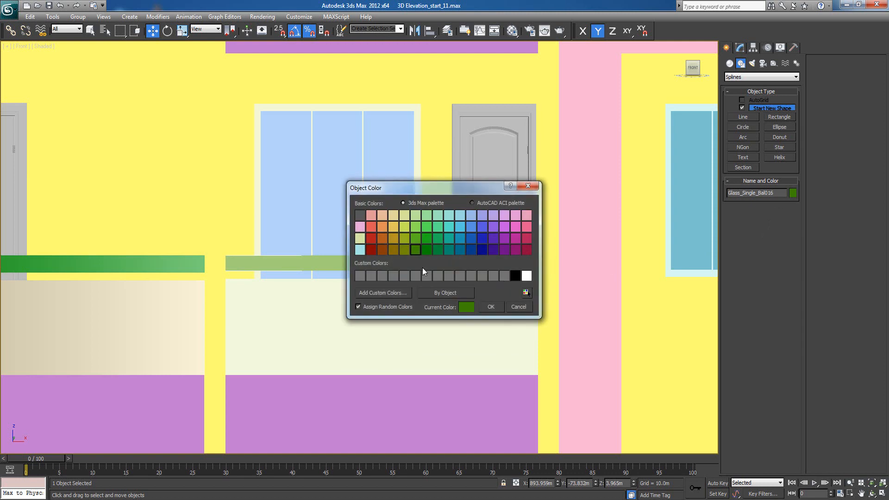
left_click(513, 307)
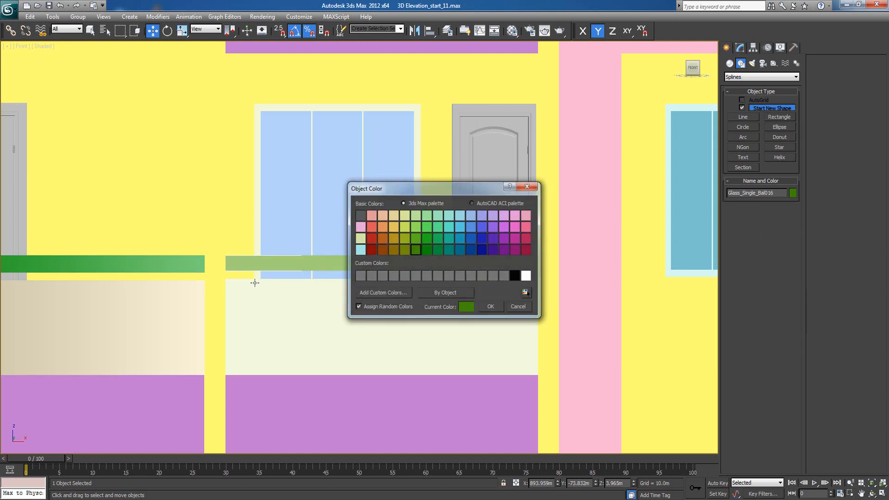
left_click(178, 263)
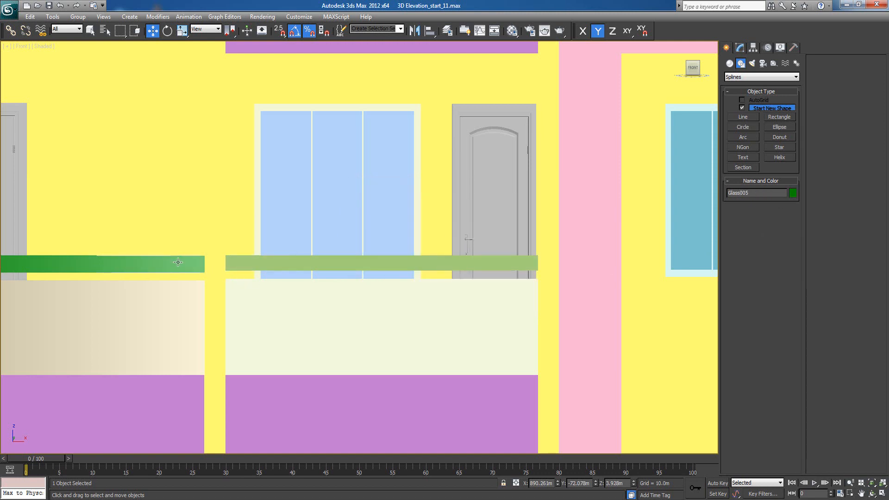
left_click(455, 264)
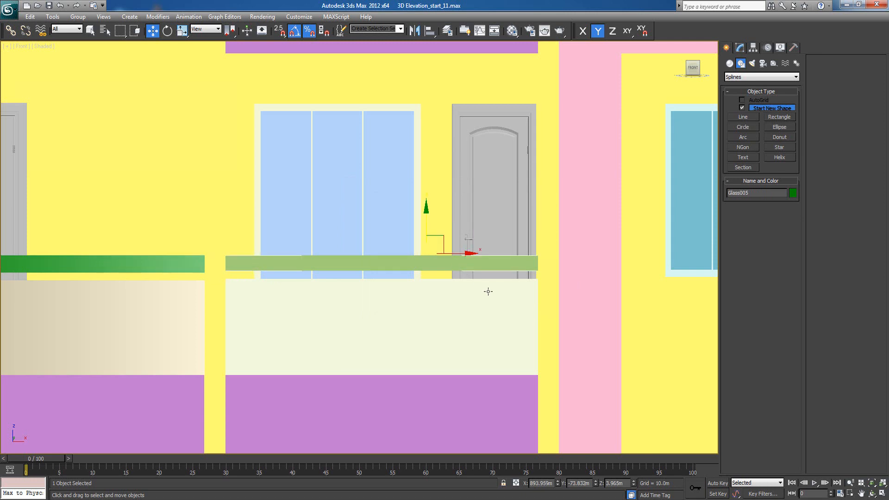
Step: Set the single balcony rail's object color to the same dark green as the corner balcony's rail and check both in perspective
key("p")
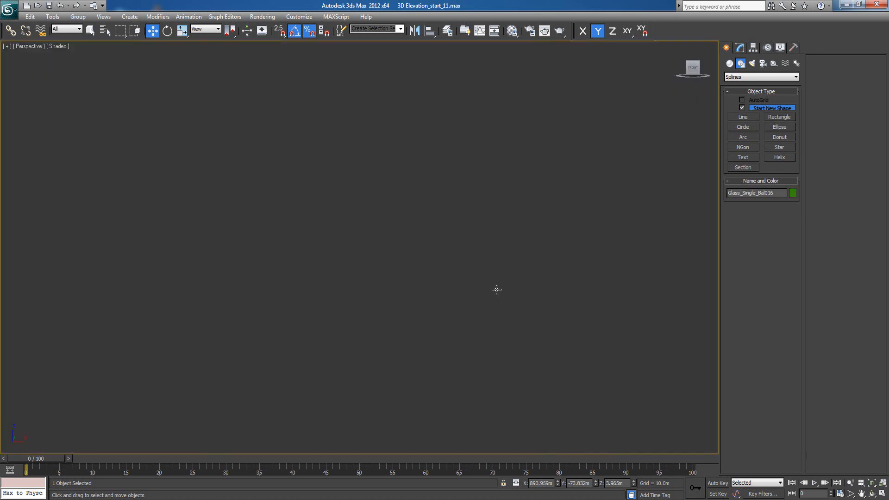
key("shift+z")
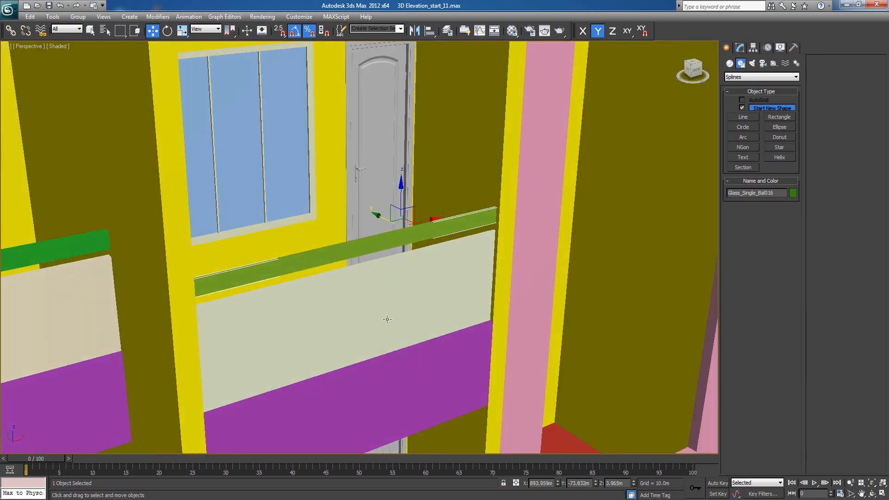
middle_click_drag(387, 319, 421, 320)
left_click(793, 193)
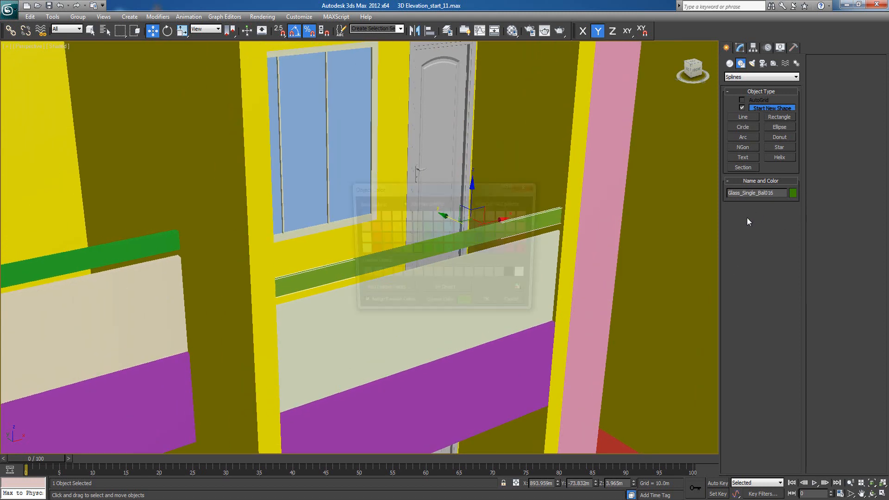
left_click(491, 307)
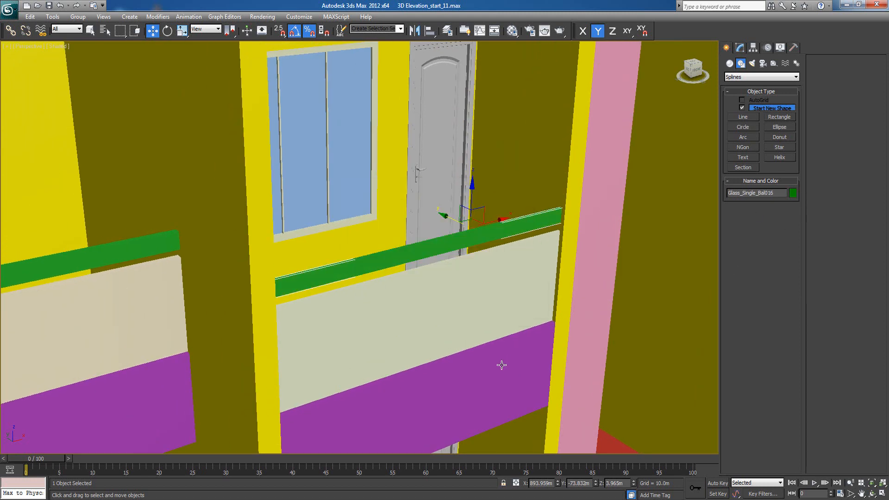
middle_click_drag(373, 330, 402, 323)
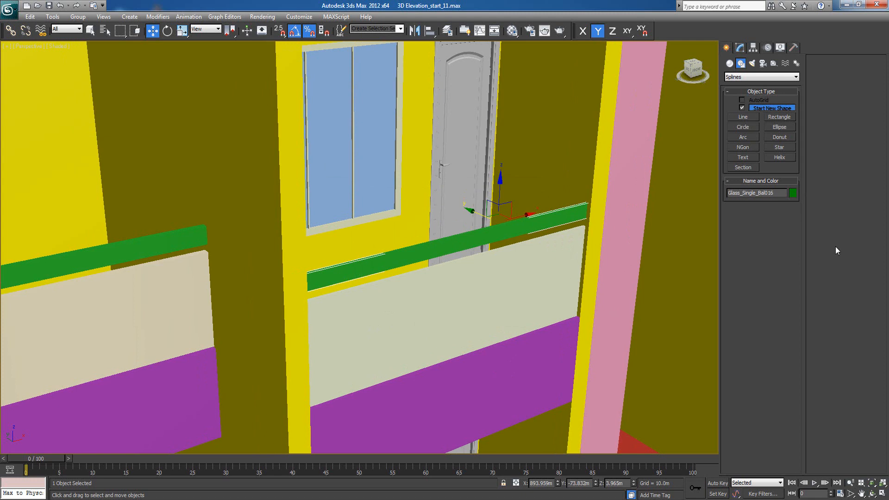
left_click(793, 193)
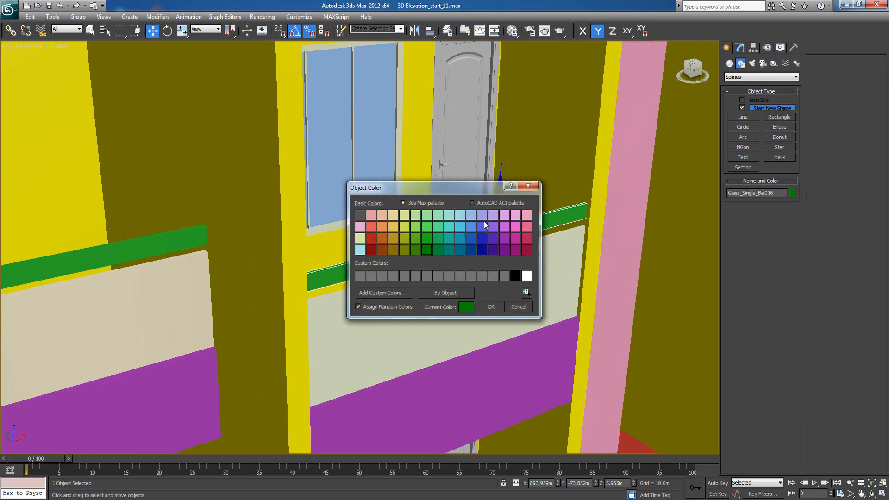
left_click(486, 308)
middle_click_drag(460, 313, 480, 321, "alt")
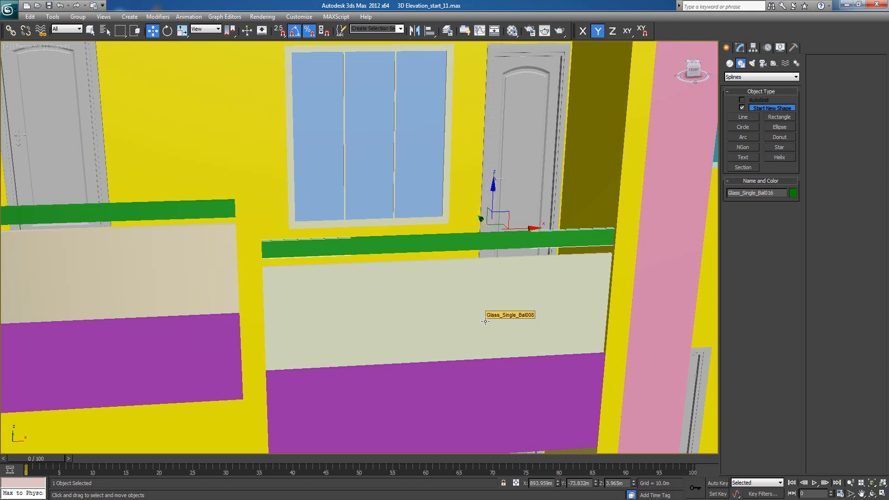
Step: Examine the wide balcony's glass panel between the pink columns in shaded perspective and in front wireframe display
scroll(485, 321, "down", 2)
scroll(473, 336, "down", 2)
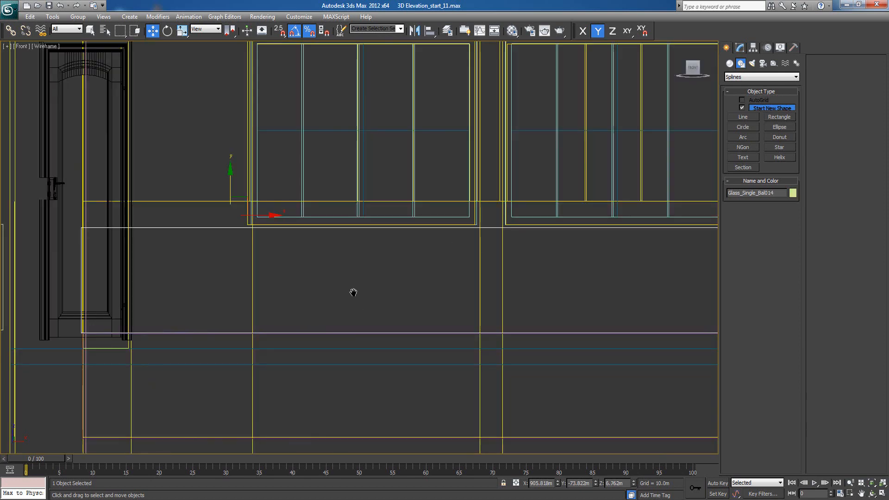
middle_click_drag(354, 292, 366, 277)
scroll(364, 279, "down", 2)
key("p")
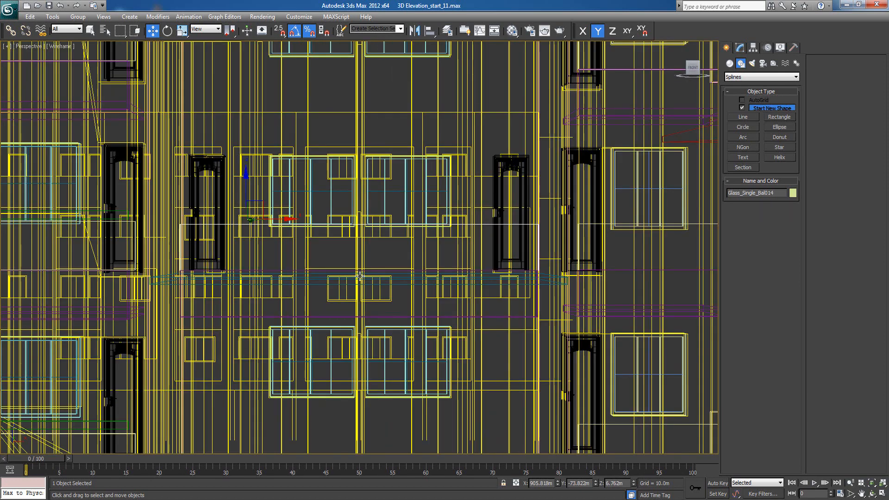
middle_click_drag(376, 260, 389, 262, "alt")
key("F3")
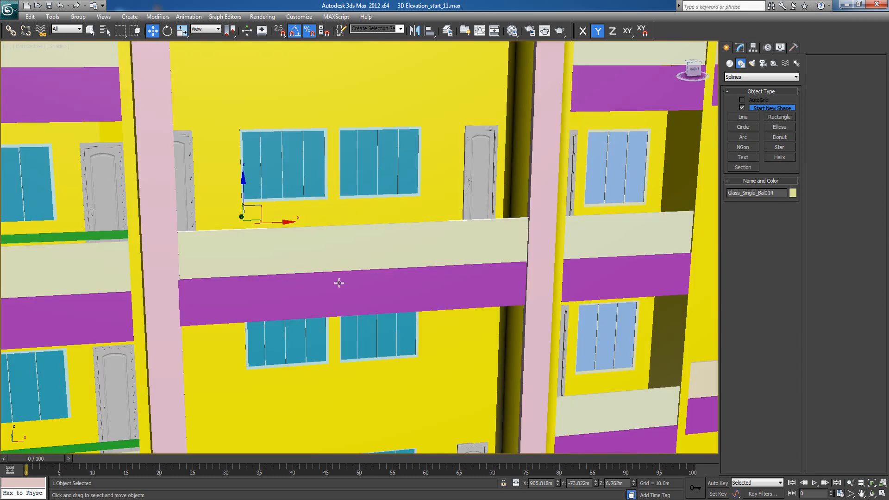
middle_click_drag(321, 288, 306, 289, "alt")
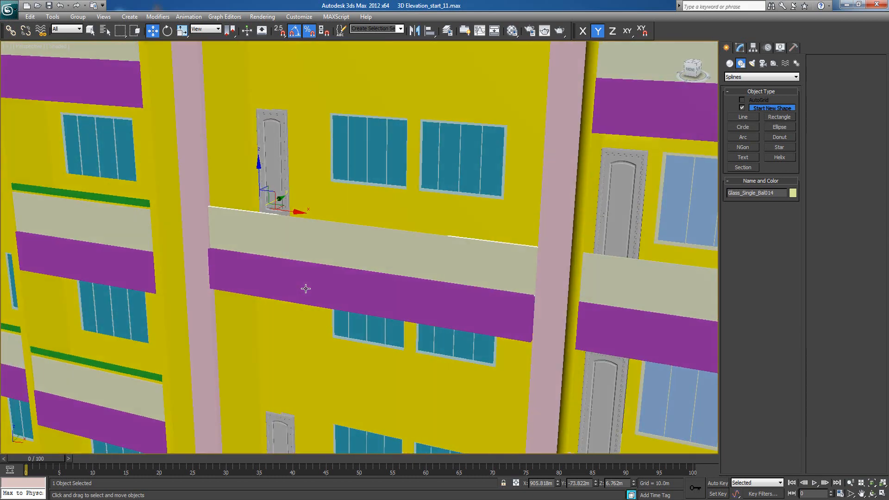
middle_click_drag(228, 289, 260, 288, "alt")
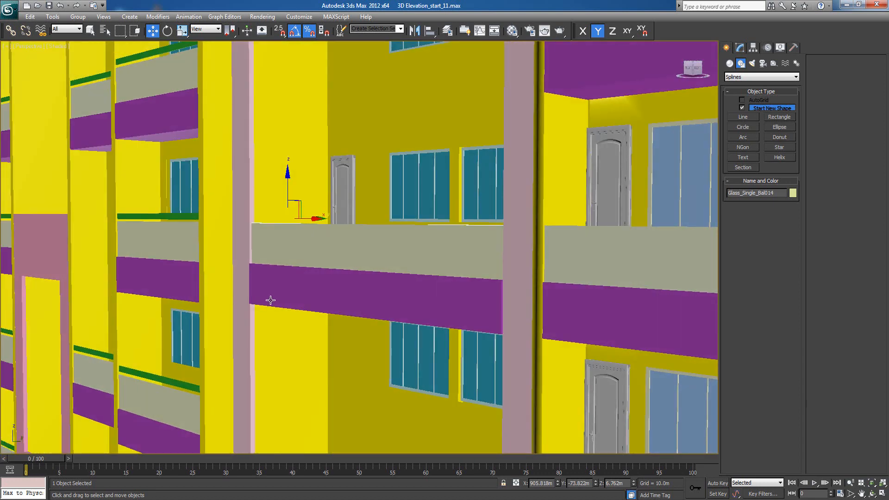
key("f")
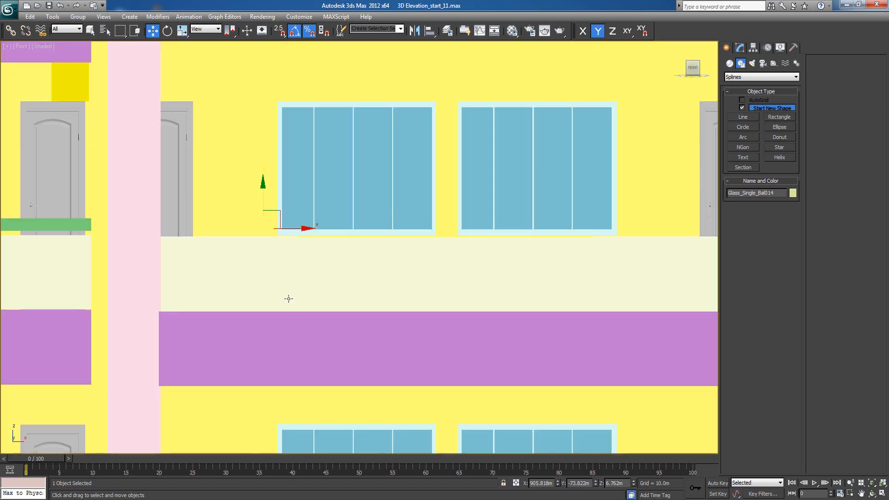
key("F3")
scroll(363, 309, "down", 3)
scroll(378, 302, "up", 3)
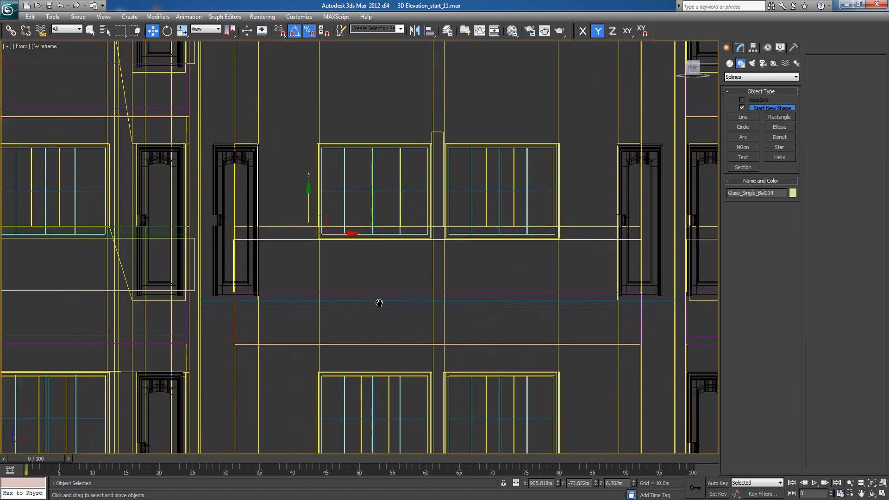
scroll(421, 271, "up", 3)
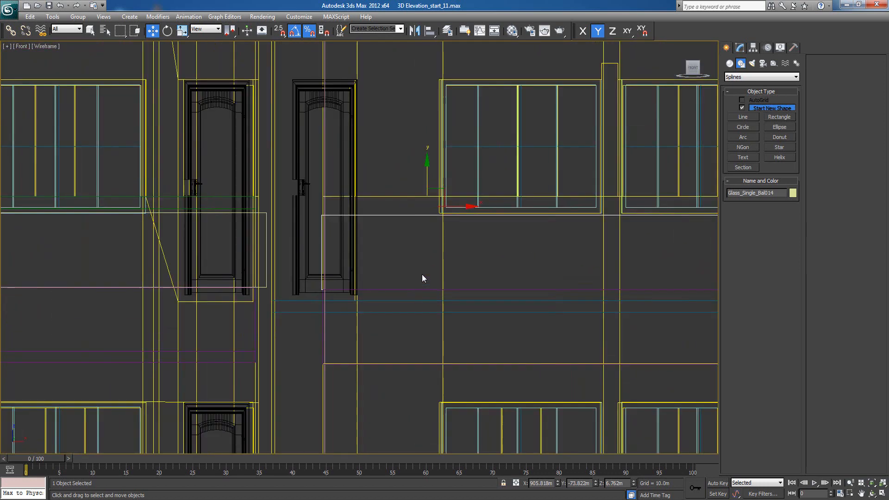
Step: Select the purple railing group below the wide balcony's glass and raise it slightly to about 5.681 m in Z
left_click_drag(397, 192, 406, 219)
key("ctrl+z")
middle_click_drag(482, 351, 376, 340)
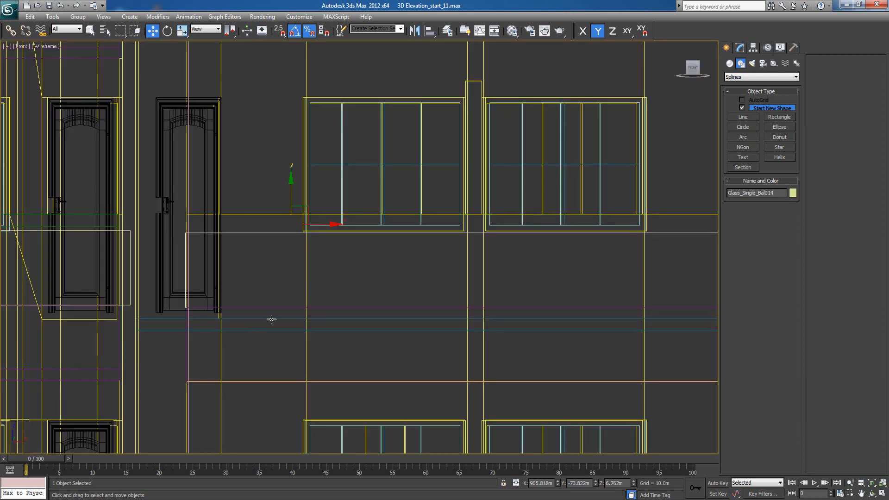
left_click(291, 309)
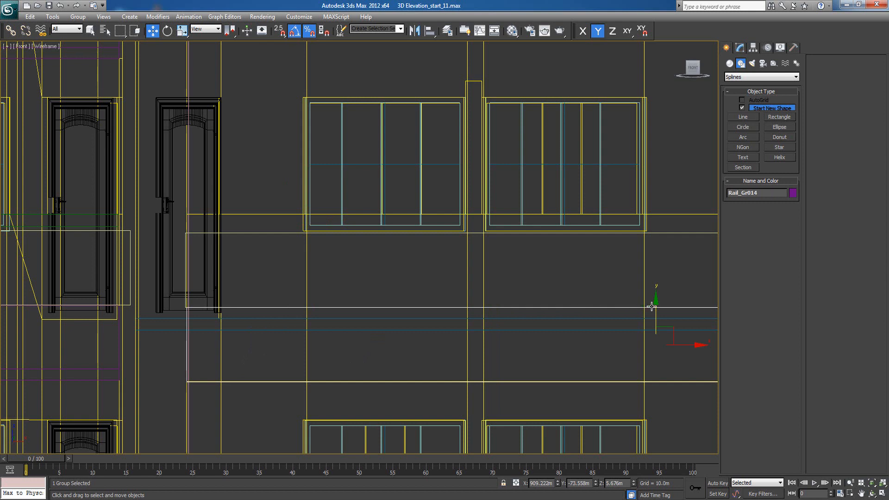
left_click_drag(654, 293, 642, 310)
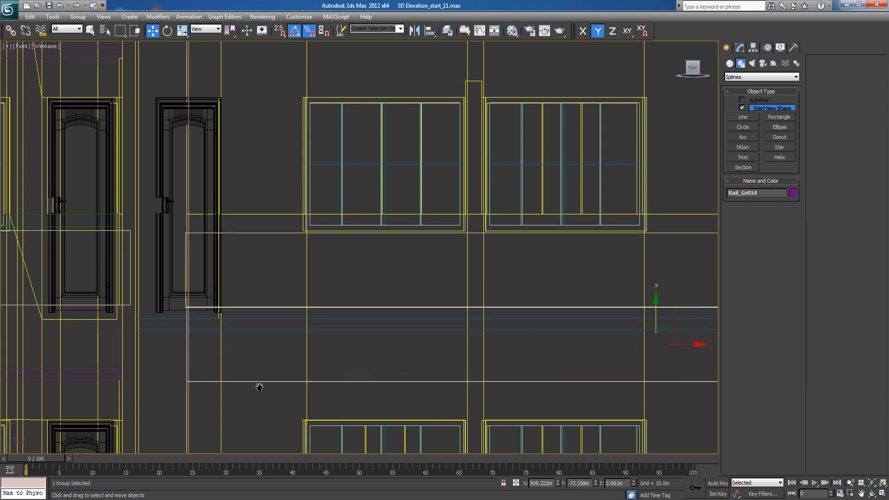
Step: Select the wide balcony's glass panel in front wireframe display and raise it slightly to about 6.766 m in Z
middle_click_drag(258, 387, 304, 388)
key("F3")
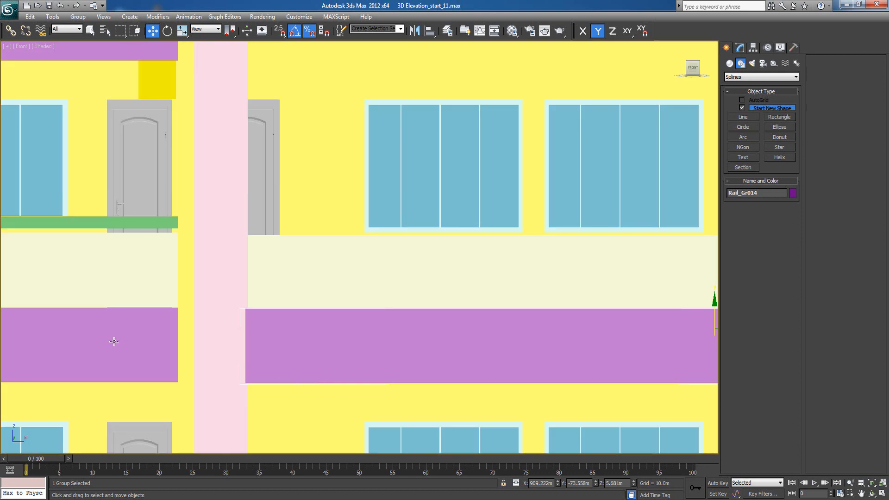
key("F3")
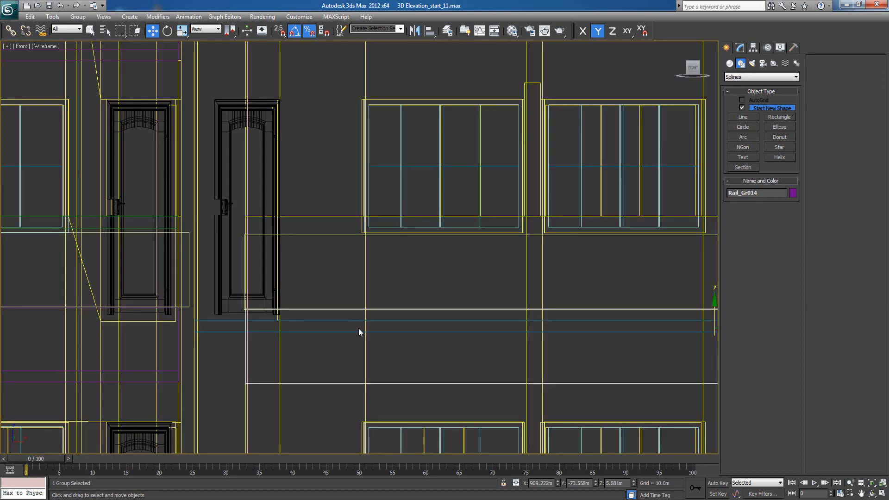
middle_click_drag(359, 328, 311, 345)
left_click(264, 252)
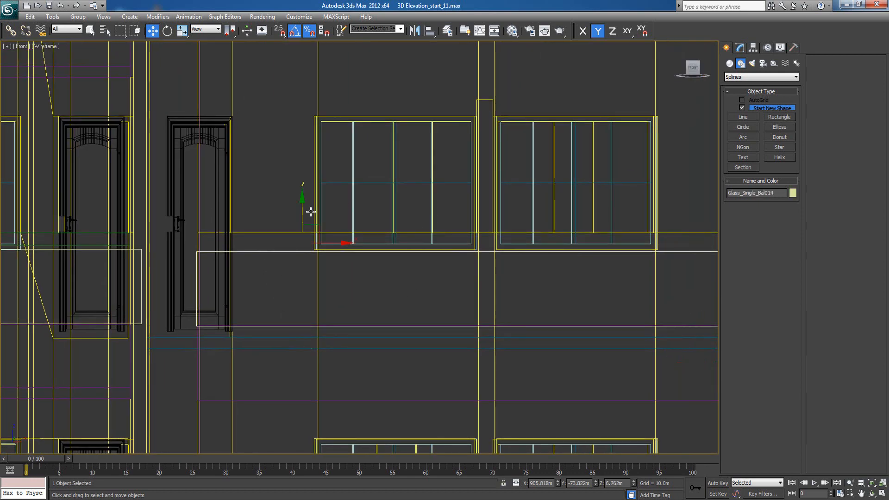
mouse_move(304, 207)
left_mouse_down()
mouse_move(305, 171)
mouse_move(314, 206)
left_mouse_up()
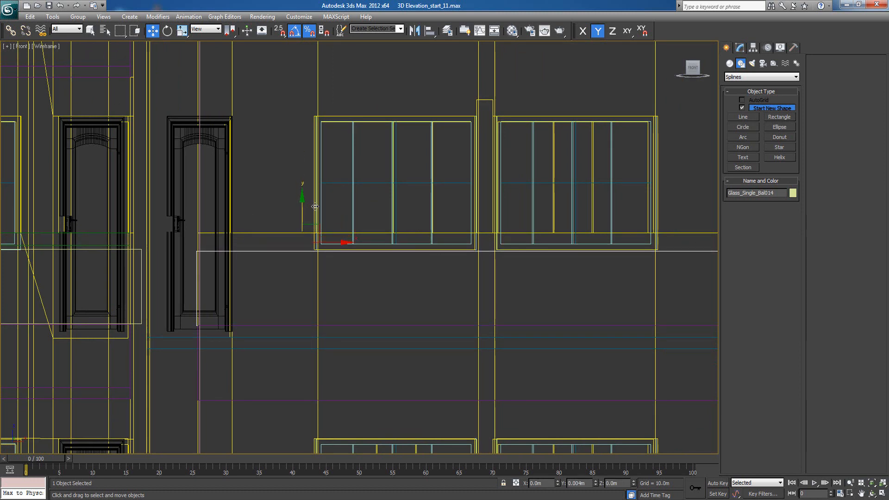
scroll(339, 282, "up", 3)
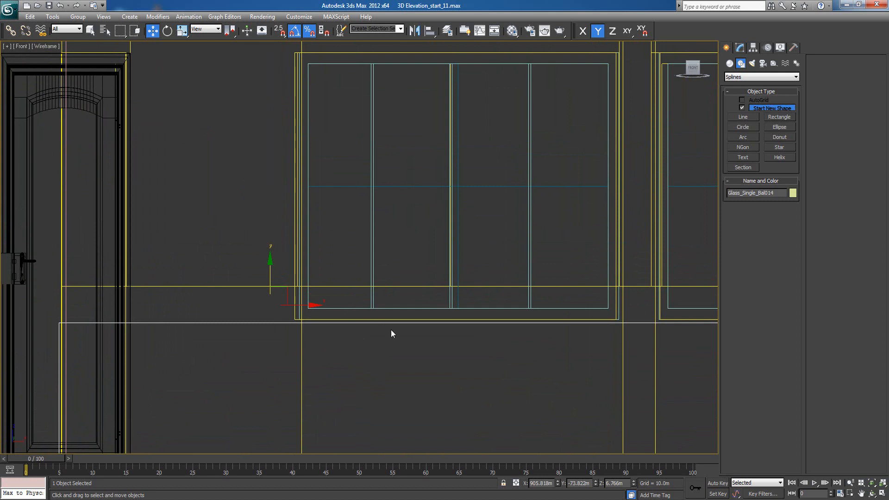
scroll(391, 329, "down", 3)
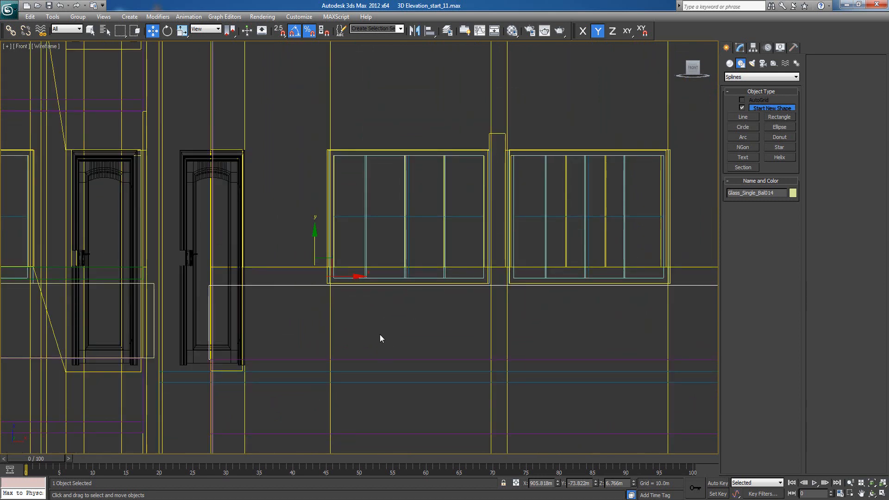
scroll(381, 338, "down", 2)
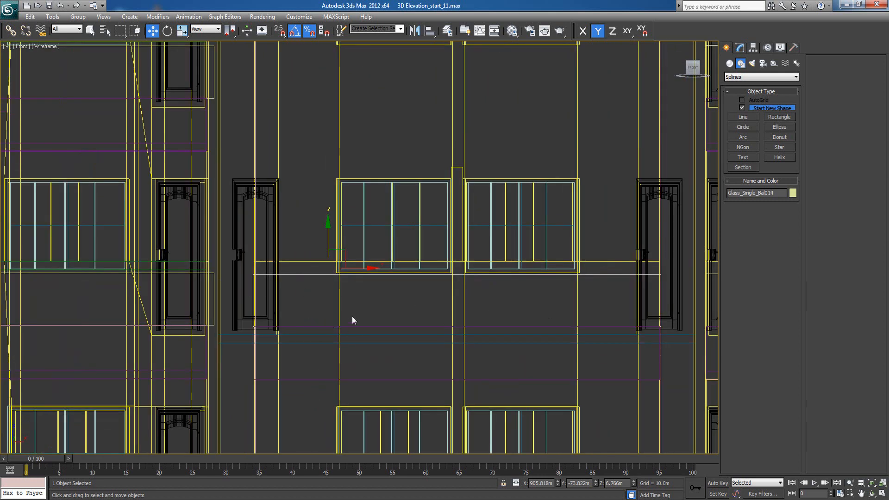
middle_click_drag(353, 317, 345, 290)
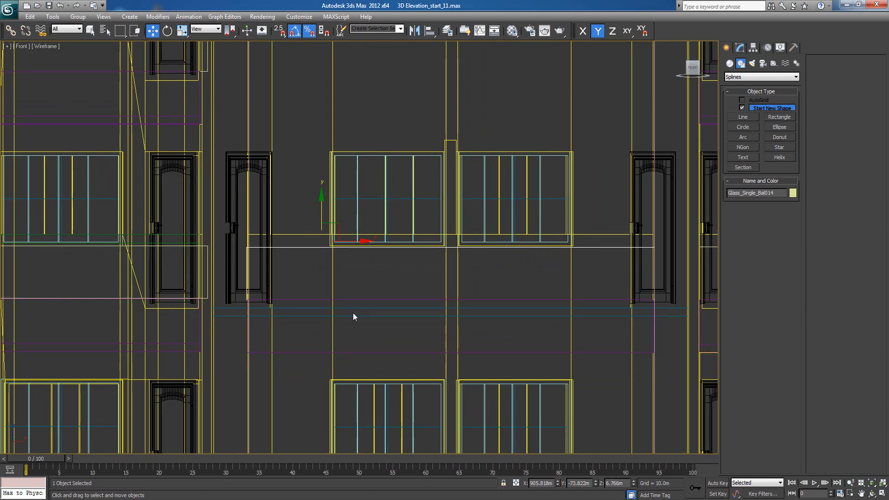
middle_click_drag(351, 318, 366, 293)
scroll(350, 285, "up", 3)
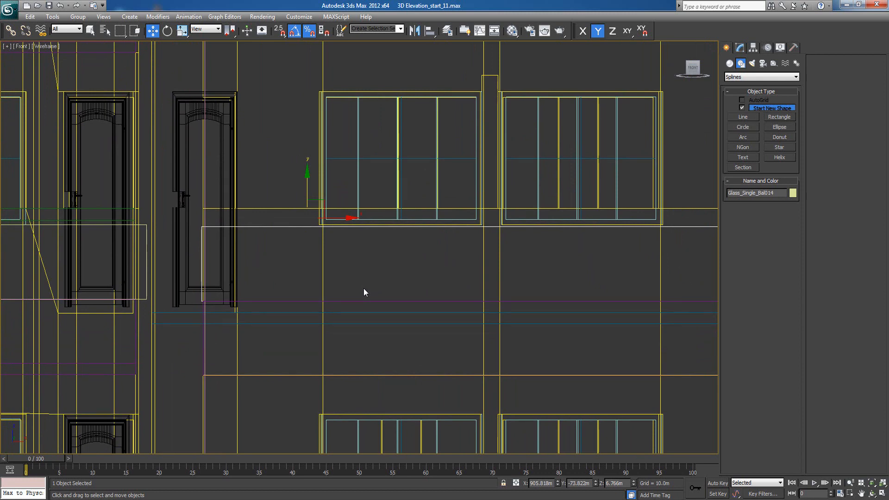
mouse_move(364, 289)
middle_mouse_down()
mouse_move(332, 277)
mouse_move(299, 297)
mouse_move(312, 304)
mouse_move(296, 321)
mouse_move(363, 283)
middle_mouse_up()
Step: Lower the flattened rail copy above the side balcony's glass to about 9.822 m in Z with snapping off
middle_click_drag(301, 228, 306, 255)
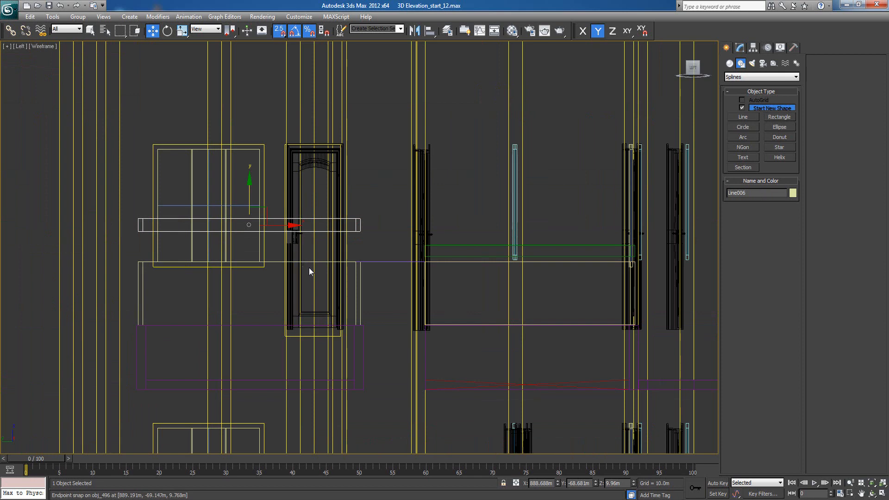
middle_click_drag(309, 268, 421, 261)
scroll(352, 266, "up", 2)
scroll(401, 262, "up", 2)
middle_click_drag(339, 303, 309, 314)
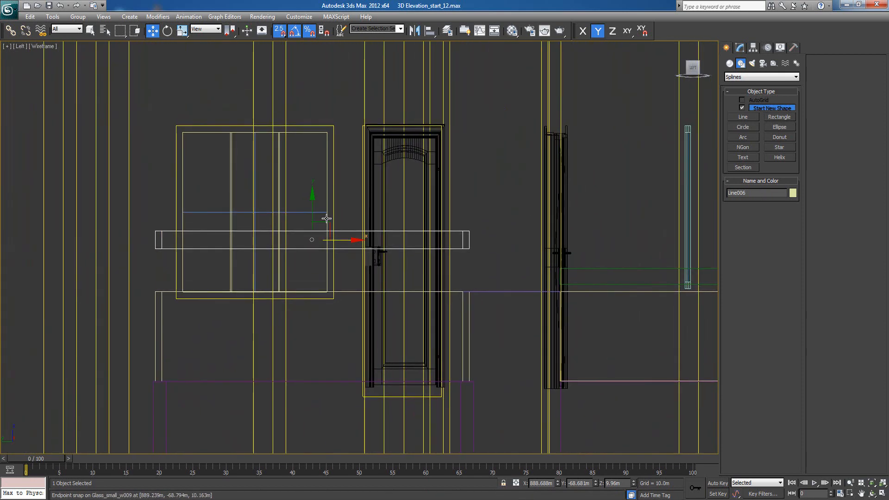
key("s")
left_click_drag(313, 205, 313, 224)
Step: Draw a straight guide line with endpoint snap from the neighbouring green rail's top corner across to the side balcony's rail
left_click(743, 117)
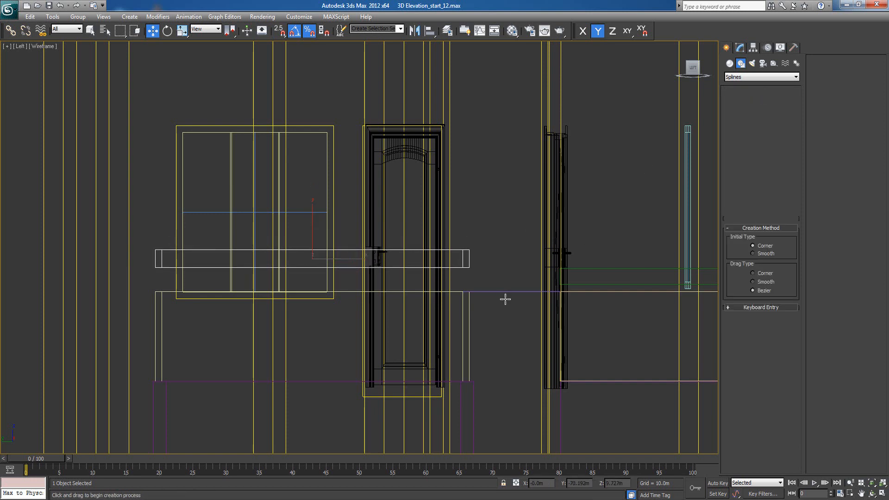
scroll(532, 294, "up", 4)
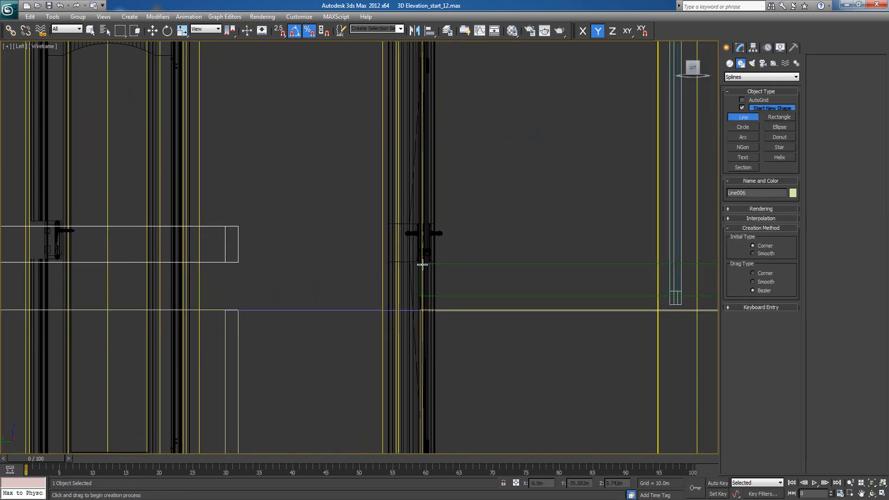
key("s")
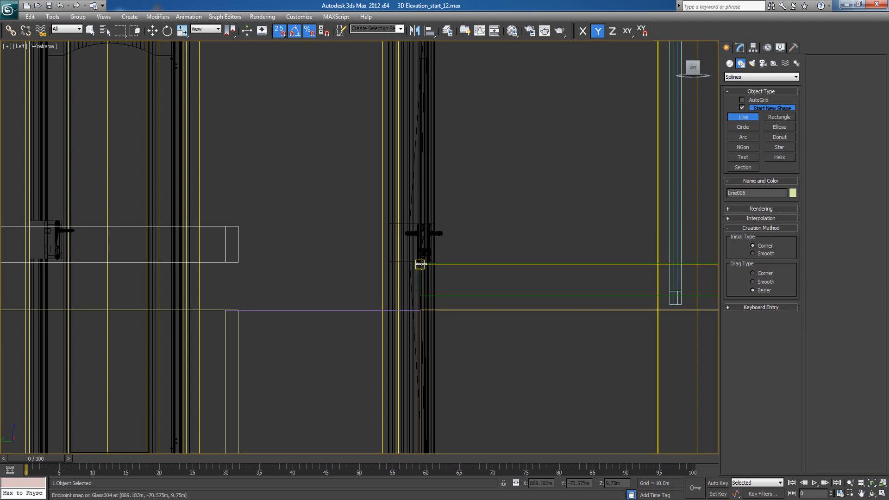
left_click(420, 264)
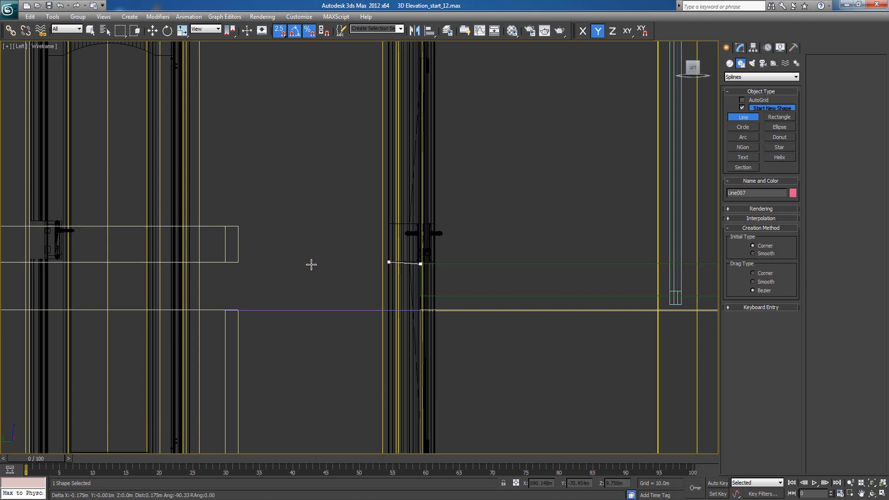
left_click(230, 265)
right_click(422, 309)
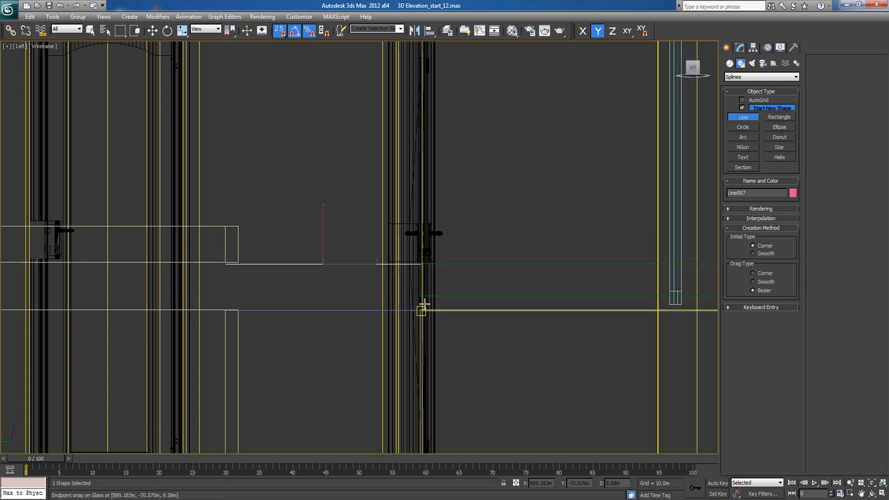
key("w")
key("s")
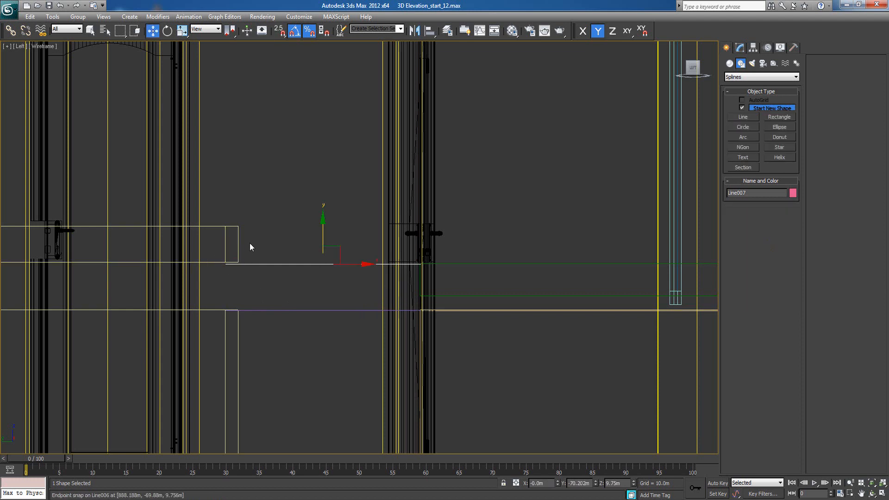
Step: Lower the side balcony's rail to about 9.682 m in Z, aligning its top with the guide line, and delete the line
left_click(227, 236)
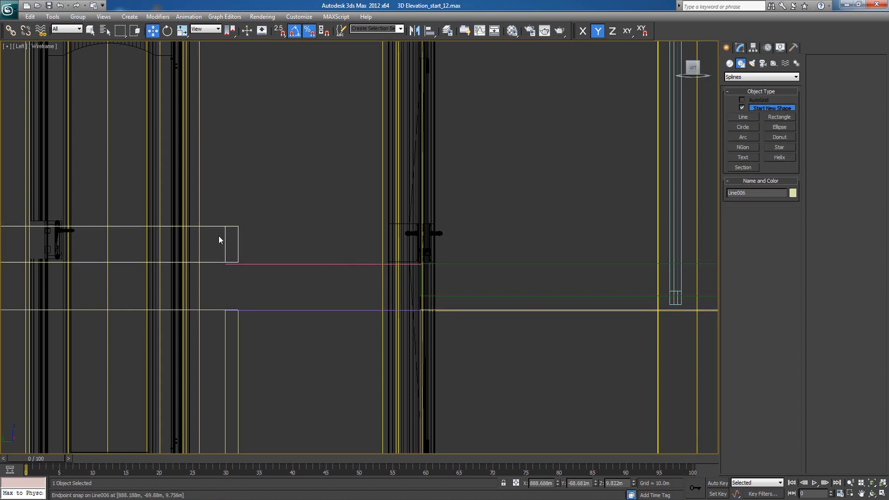
middle_click_drag(149, 248, 382, 229)
left_click_drag(156, 191, 159, 223)
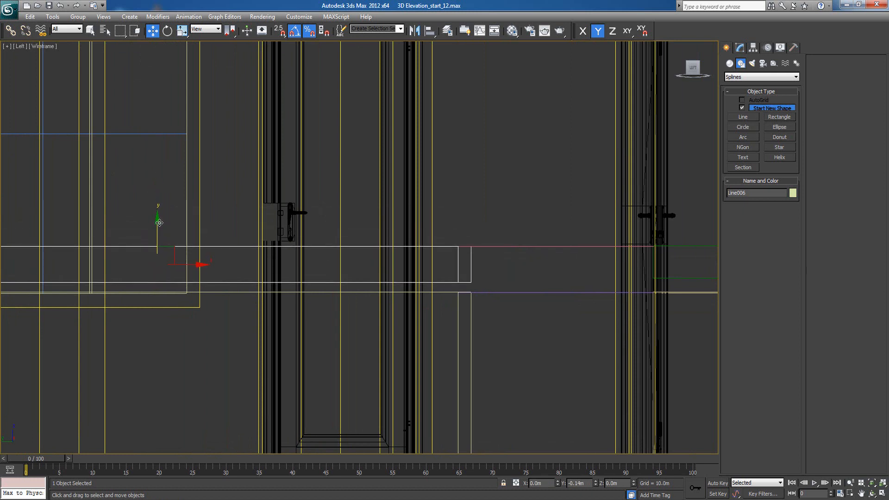
left_click(520, 246)
middle_click_drag(520, 246, 254, 237)
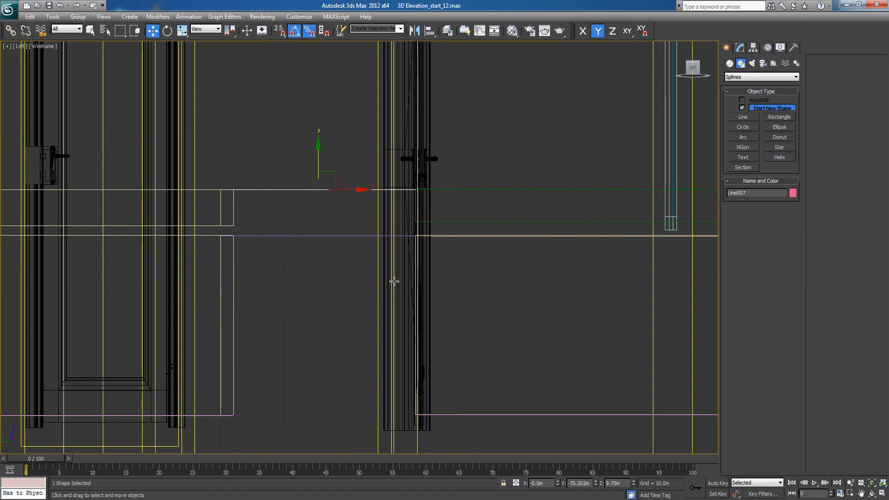
key("Delete")
Step: Set the side balcony rail's object color to the same dark green as the other rails
left_click(793, 193)
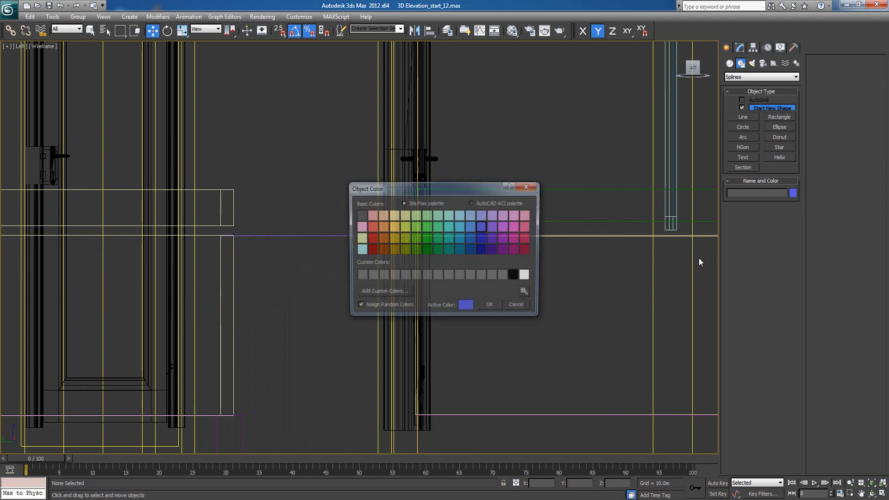
left_click(426, 251)
left_click(491, 308)
scroll(327, 324, "down", 4)
middle_click_drag(369, 319, 478, 315)
left_click(399, 220)
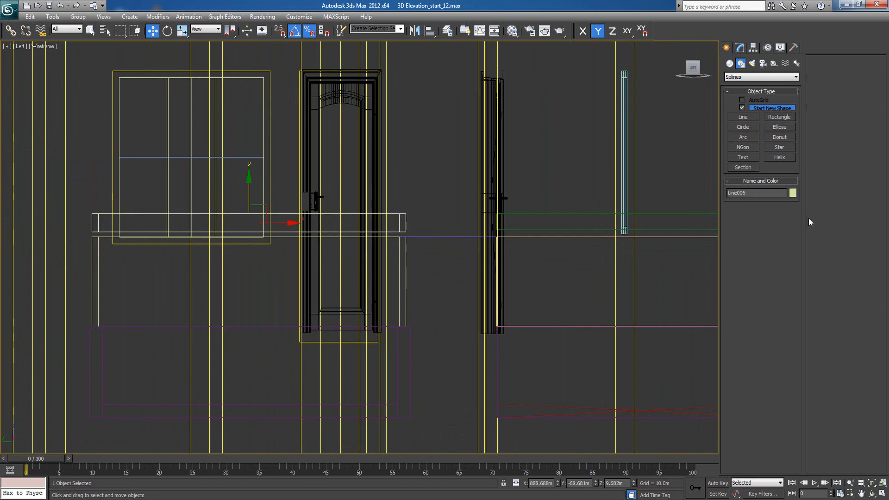
left_click(793, 193)
left_click(426, 251)
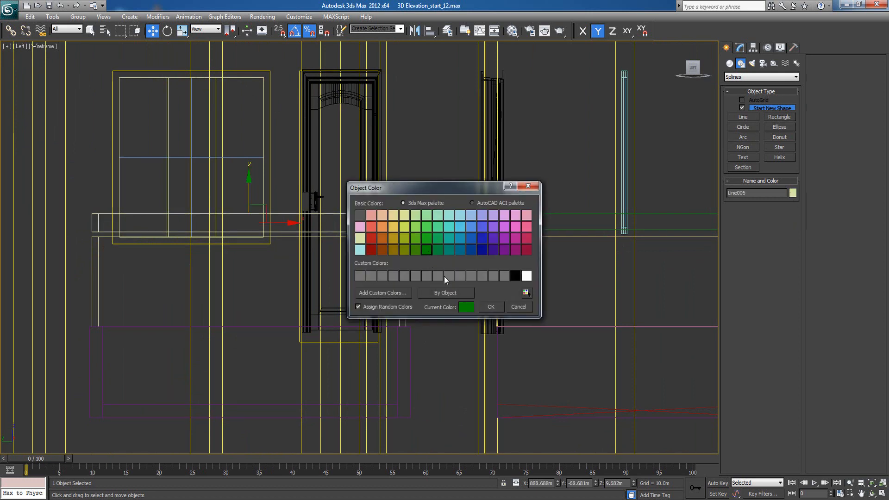
left_click(491, 307)
Step: Reselect the side balcony's green rail and place one independent copy above the neighbouring balcony's glass on the same floor
middle_click_drag(455, 308, 408, 279)
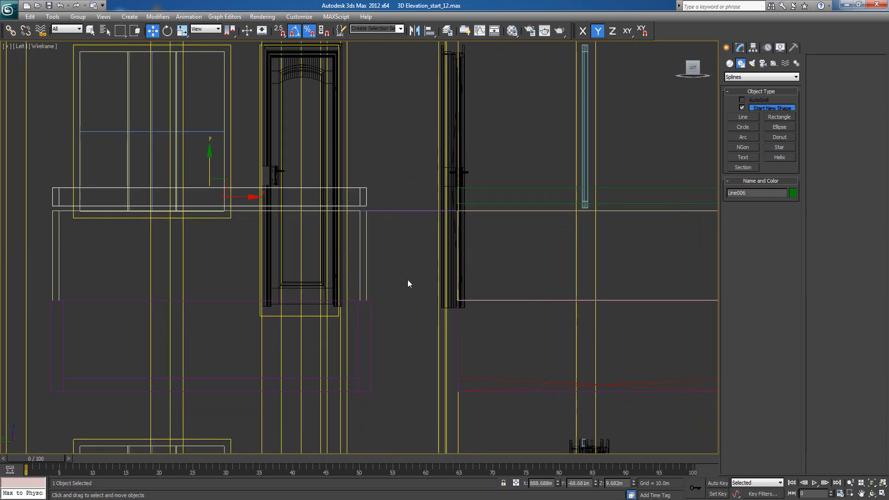
left_click(399, 211)
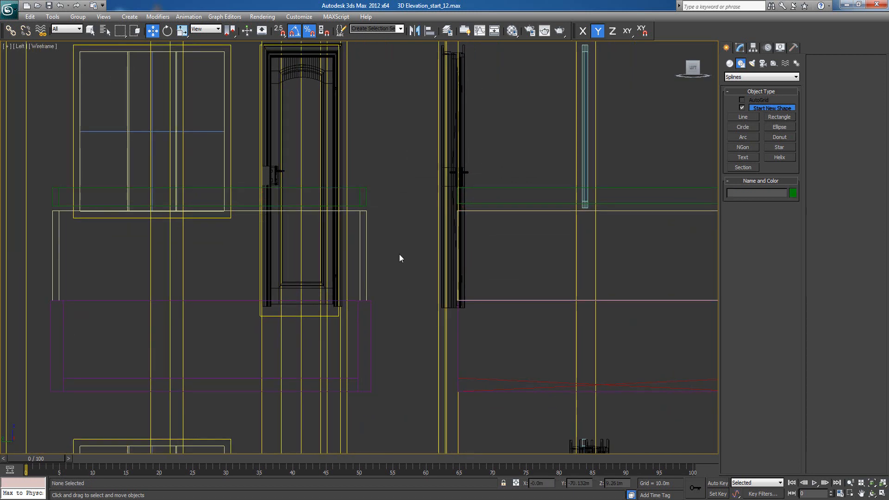
left_click(361, 196)
middle_click_drag(433, 315, 441, 303)
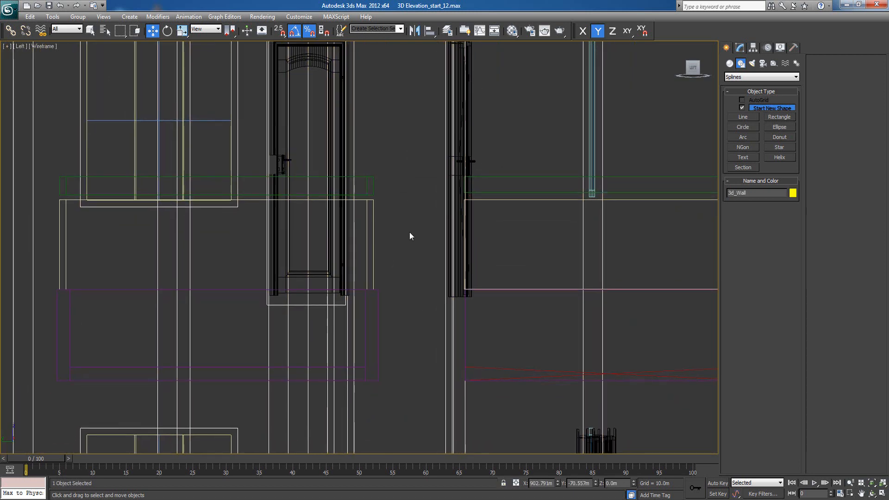
left_click(409, 232)
left_click(367, 184)
scroll(416, 331, "down", 5)
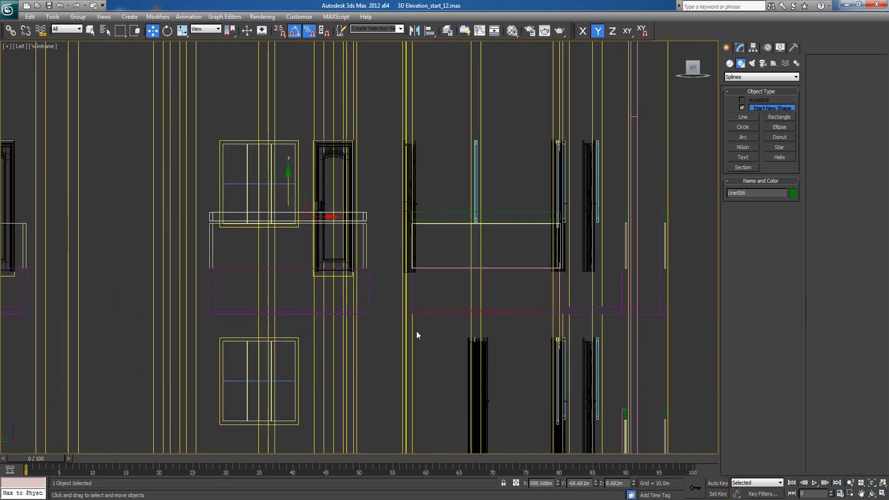
middle_click_drag(419, 323, 558, 326)
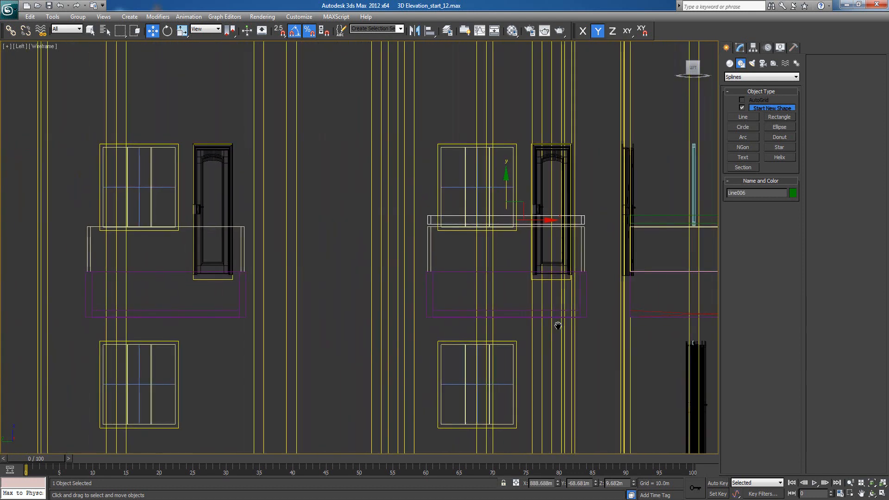
mouse_move(519, 221)
left_mouse_down("shift")
mouse_move(191, 237)
mouse_move(202, 237)
left_mouse_up("shift")
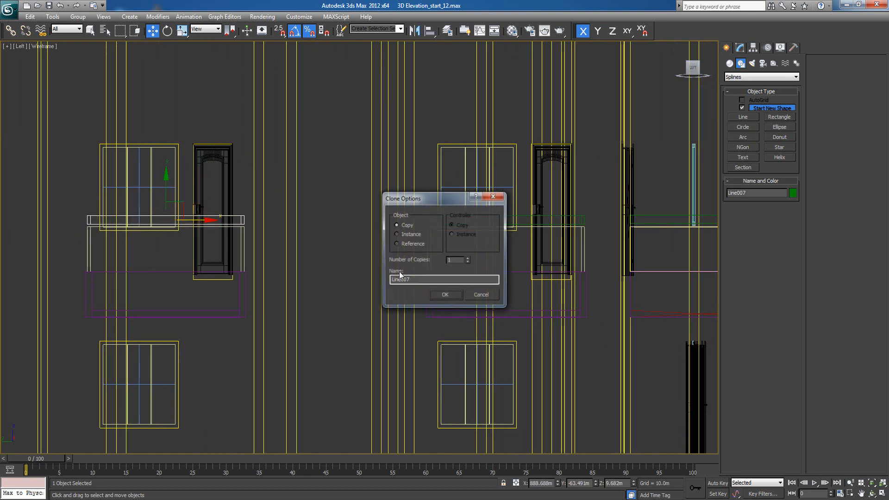
left_click(444, 295)
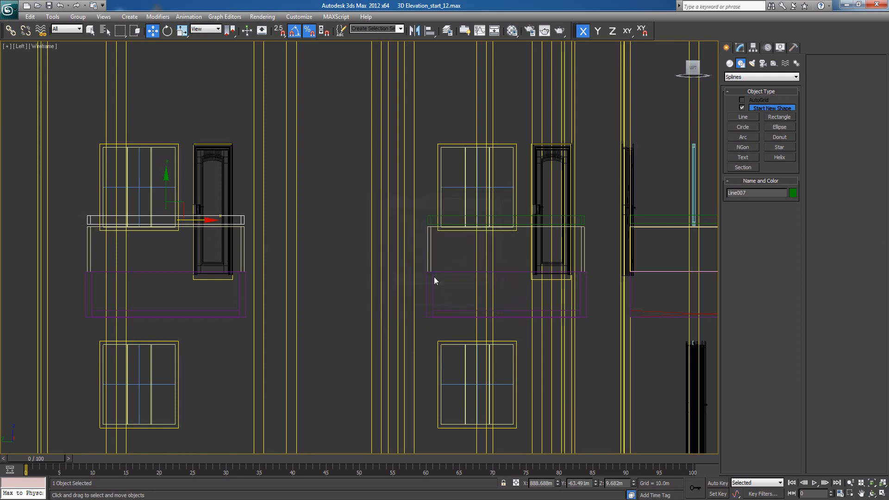
Step: Lower the copied rail slightly to about 9.67 m in Z, just above its balcony glass
scroll(195, 222, "up", 3)
middle_click_drag(195, 222, 594, 244)
scroll(594, 243, "down", 1)
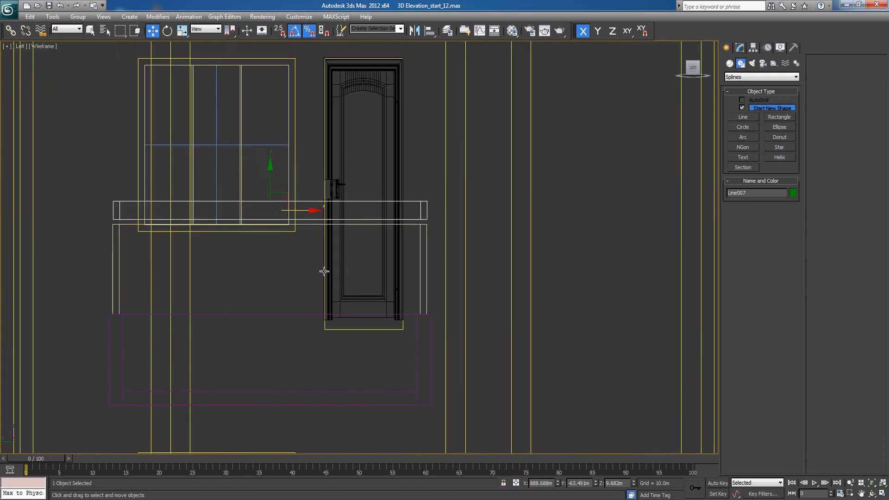
scroll(325, 271, "up", 2)
left_click_drag(182, 137, 181, 140)
scroll(397, 268, "down", 4)
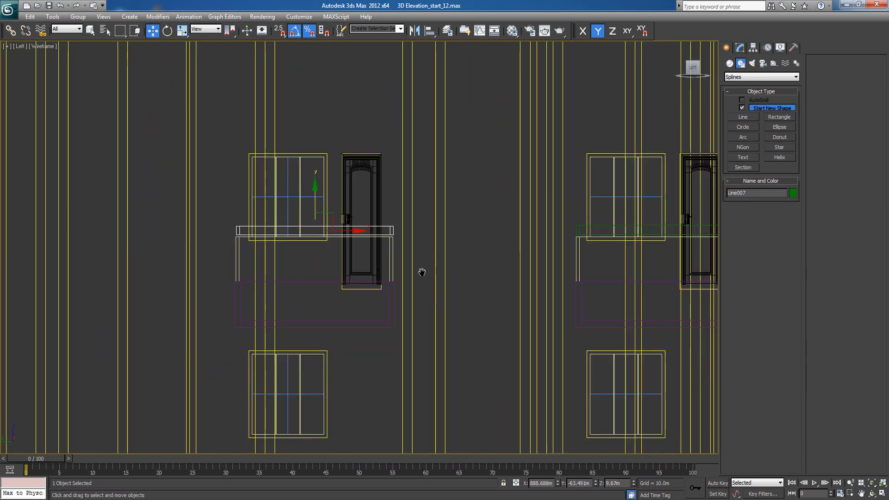
Step: Select both side balcony rails, copy them down to the balconies on a lower floor and lower the copies to just above the glass
middle_click_drag(421, 272, 343, 267)
scroll(521, 230, "up", 1)
left_click(564, 215, "ctrl")
scroll(429, 265, "down", 4)
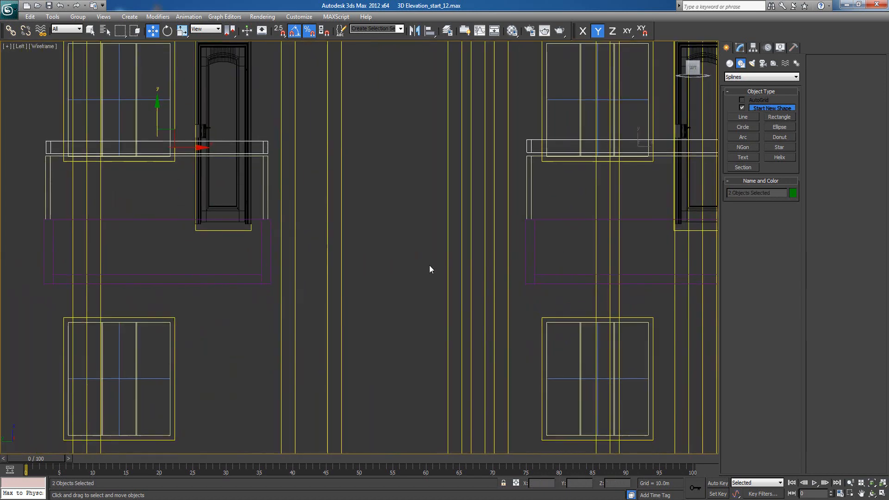
mouse_move(241, 90)
left_mouse_down()
mouse_move(268, 361)
mouse_move(286, 367)
left_mouse_up()
left_click(445, 295)
scroll(341, 335, "up", 6)
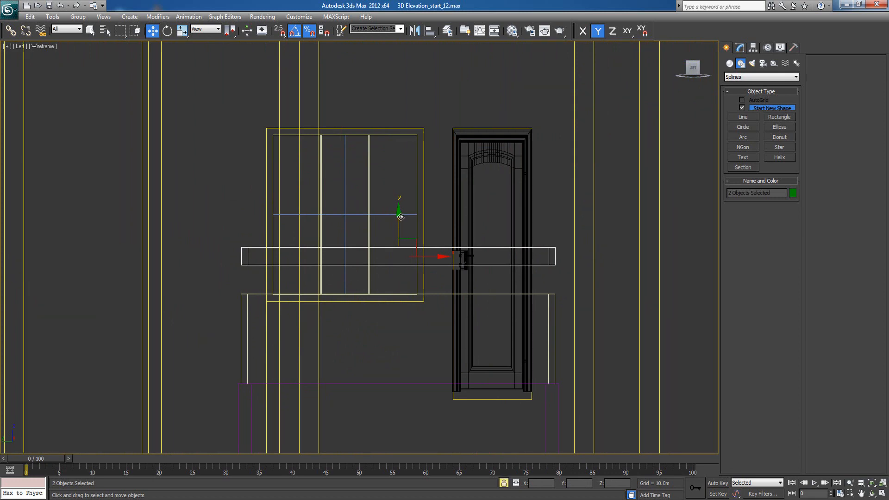
left_click_drag(400, 217, 400, 242)
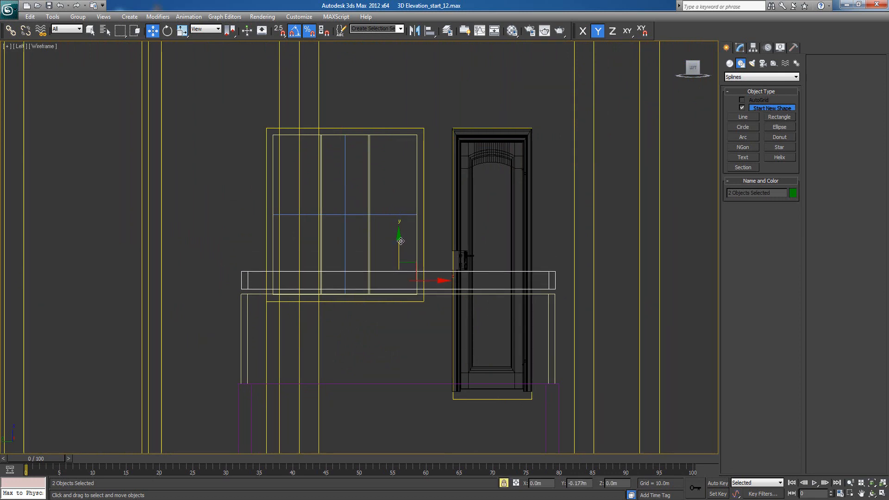
Step: Show the whole building in a shaded perspective view to check the side balcony rails in 3D
scroll(400, 241, "down", 5)
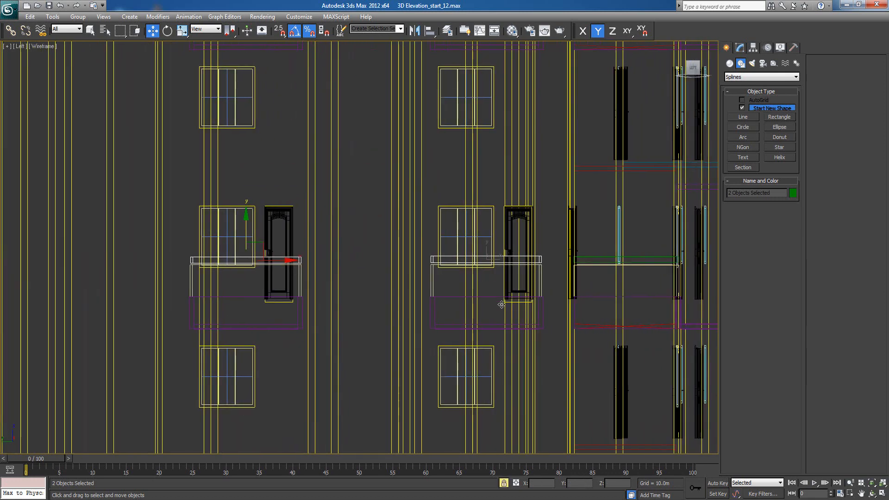
middle_click_drag(506, 338, 451, 344)
key("p")
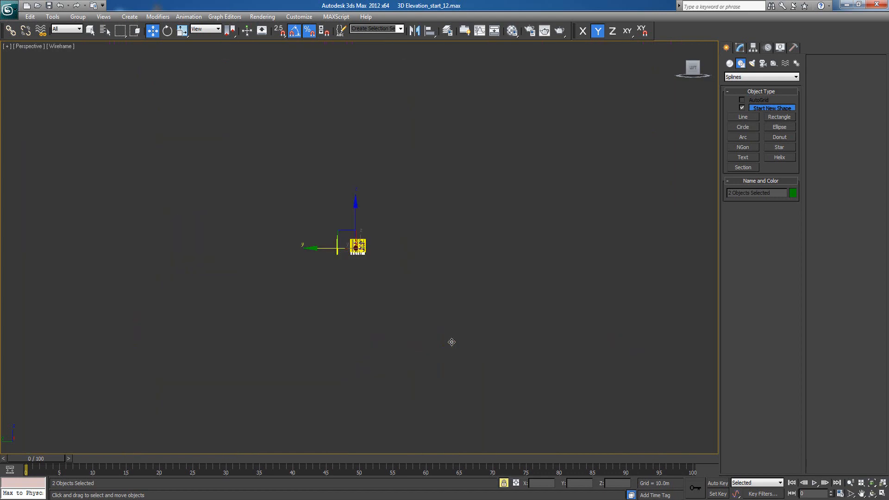
scroll(451, 324, "down", 8)
middle_click_drag(450, 318, 426, 317, "alt")
key("F3")
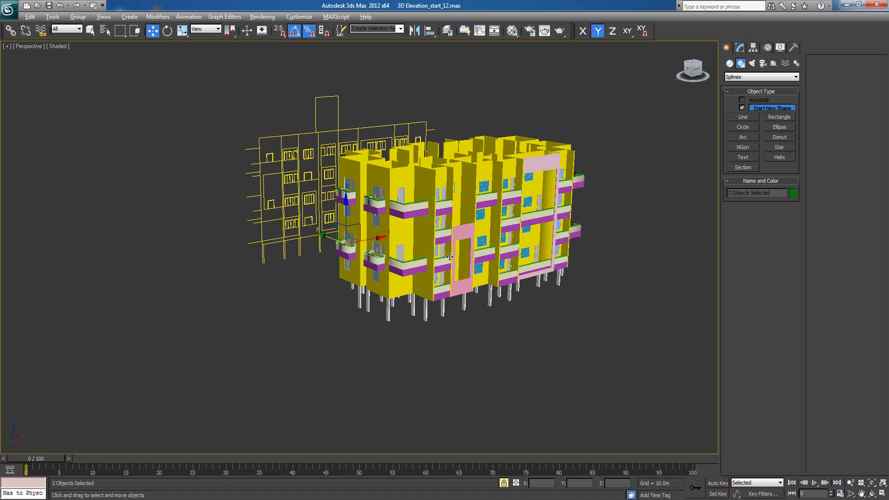
Step: Examine the green top rails on the side, corner and front balconies from several angles and up close
middle_click_drag(449, 257, 443, 259, "alt")
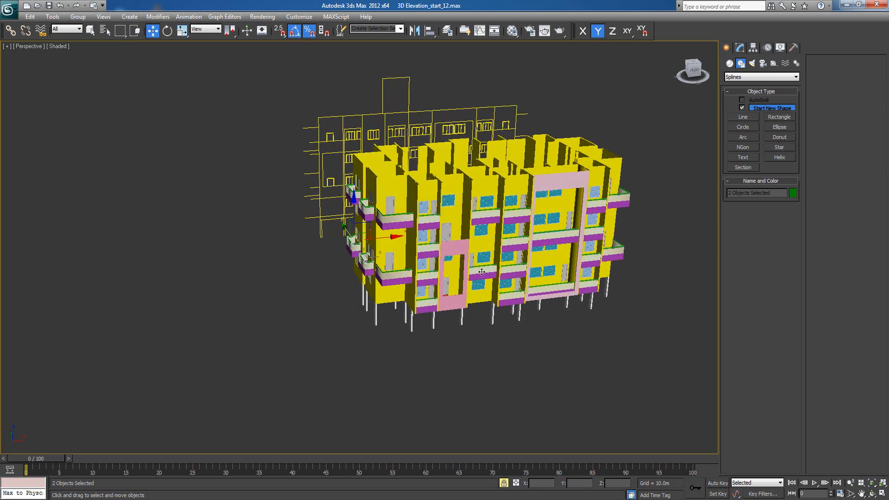
scroll(482, 271, "up", 3)
middle_click_drag(557, 247, 468, 270)
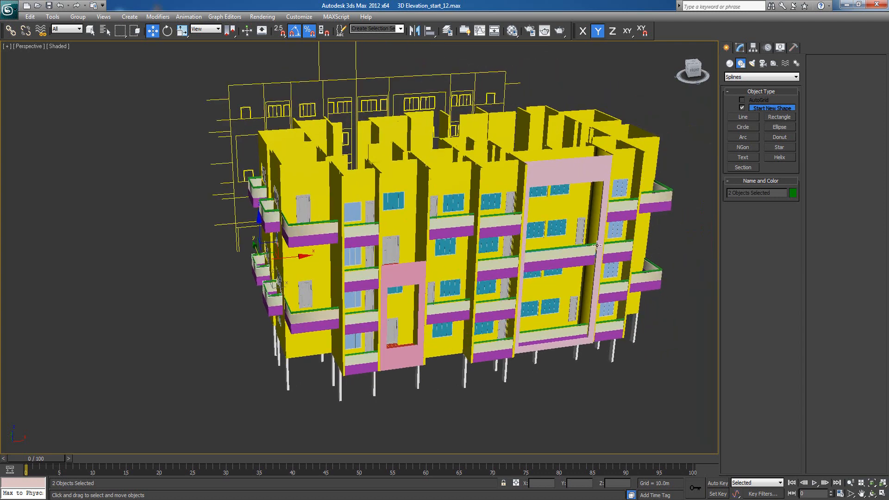
middle_click_drag(598, 246, 564, 251)
middle_click_drag(544, 292, 540, 288, "alt")
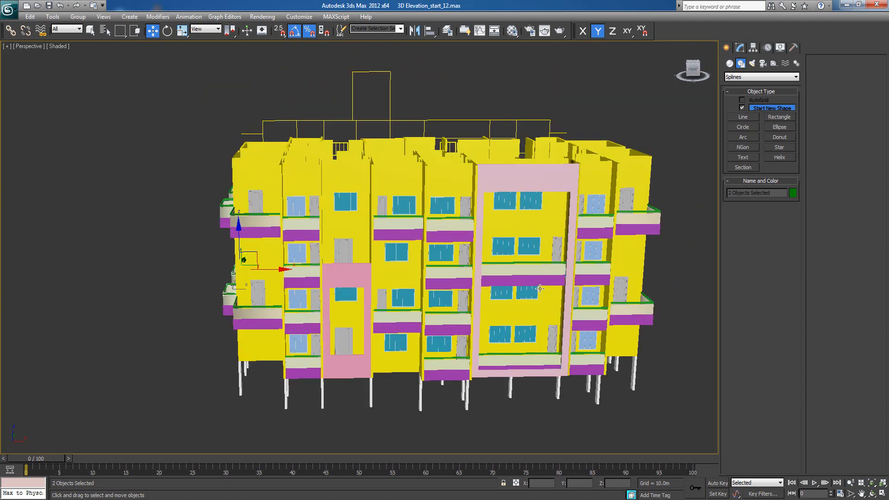
middle_click_drag(349, 311, 374, 313, "alt")
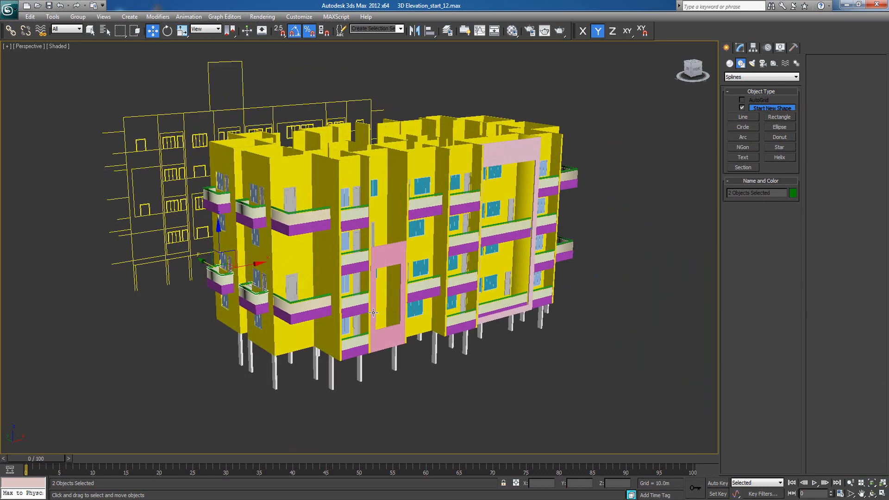
scroll(401, 268, "up", 3)
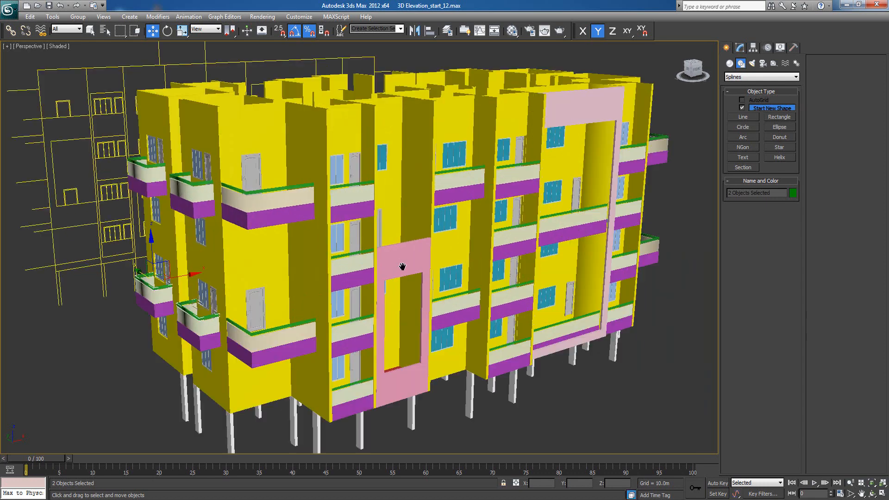
middle_click_drag(401, 268, 373, 293)
scroll(449, 293, "up", 5)
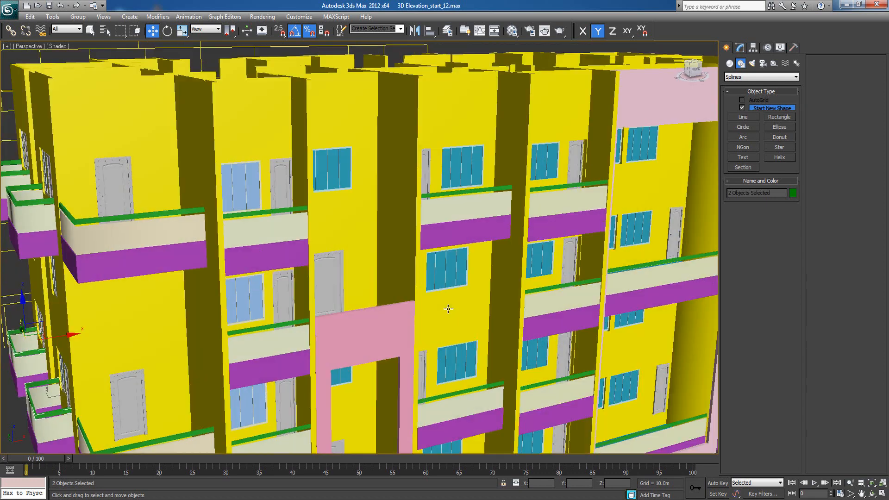
scroll(321, 264, "down", 5)
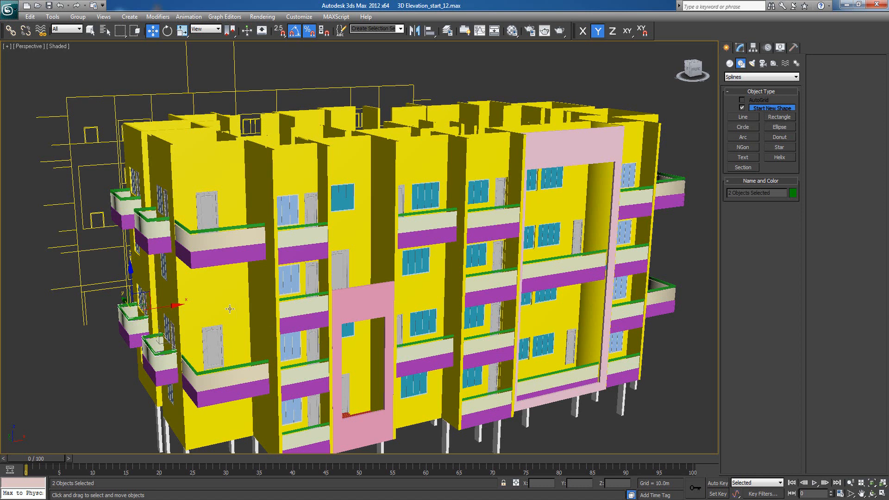
middle_click_drag(283, 342, 287, 337, "alt")
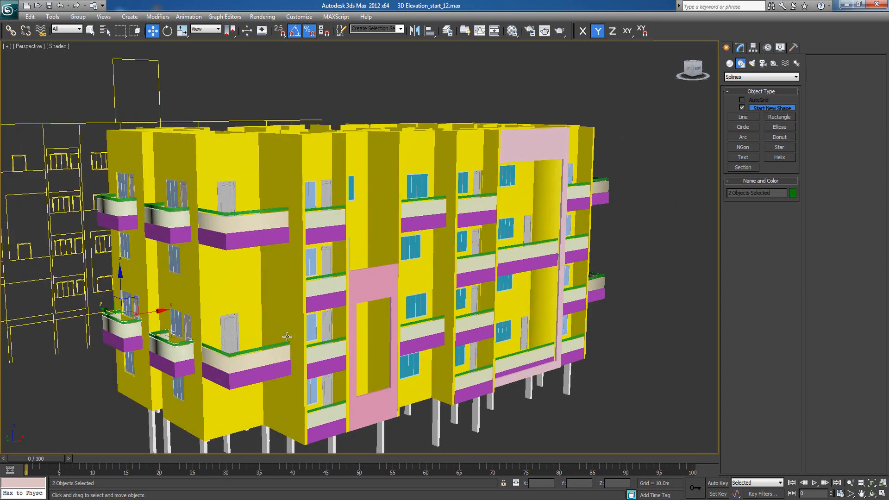